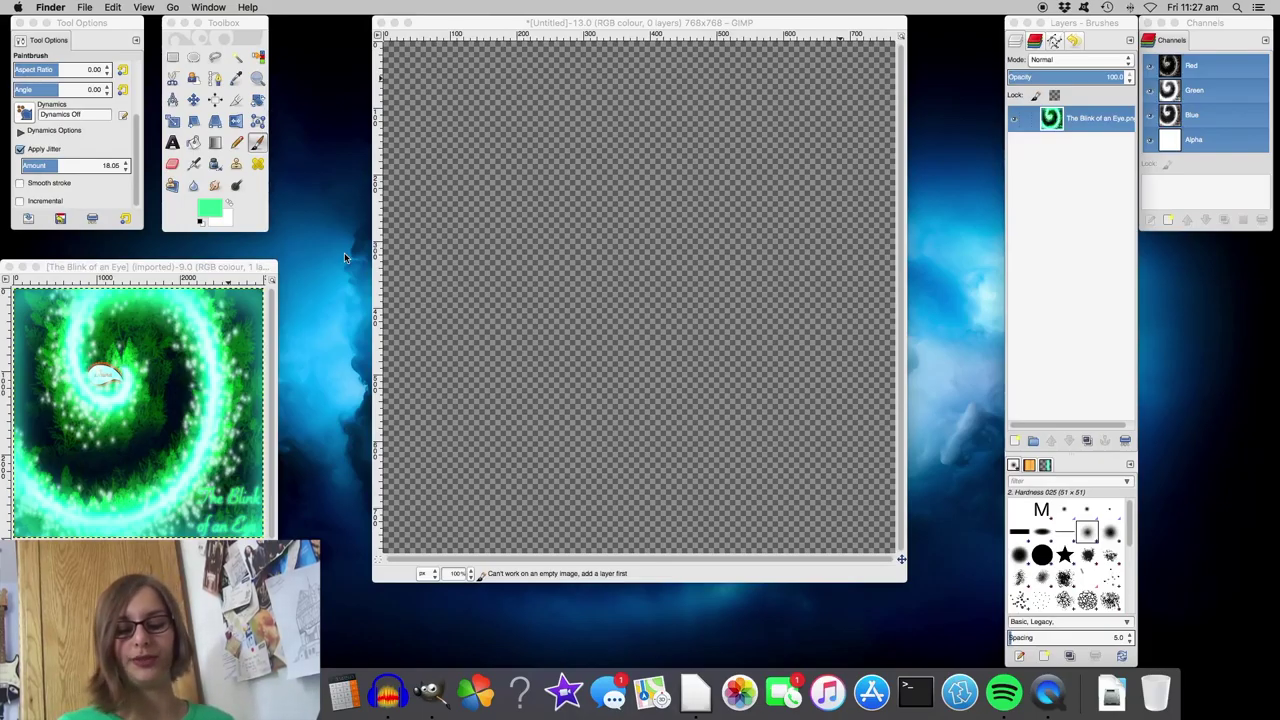
# - Bring the empty 768×768 Untitled image forward and open the New Layer dialog
pyautogui.click(659, 27)
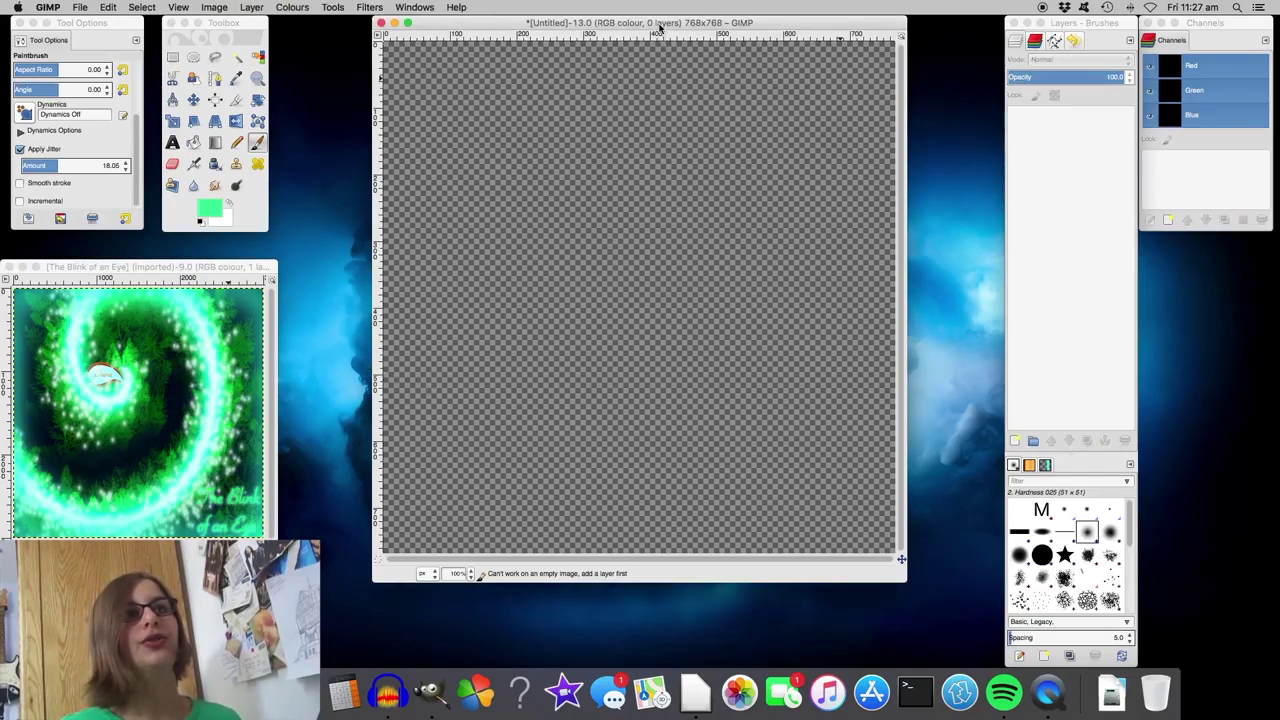
pyautogui.doubleClick(1054, 298)
# - Create a layer named 'background' and set the foreground colour to black
pyautogui.write('backg')
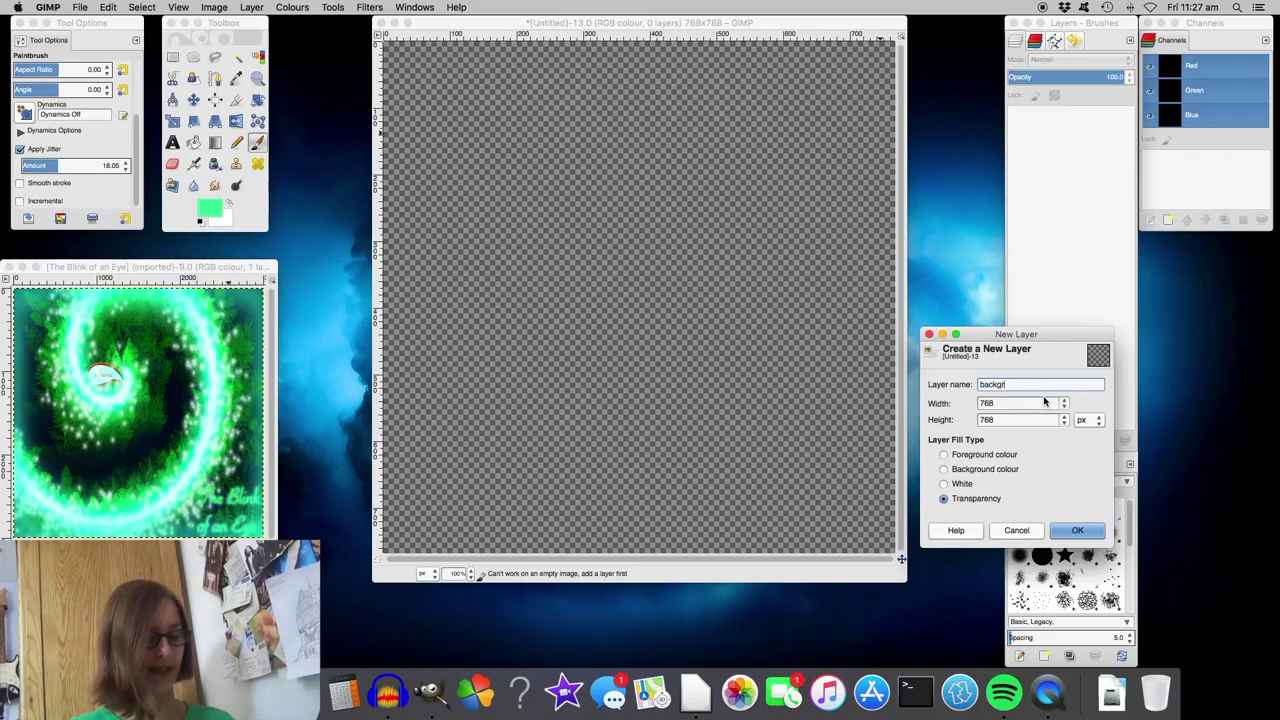
pyautogui.write('round')
pyautogui.press('Return')
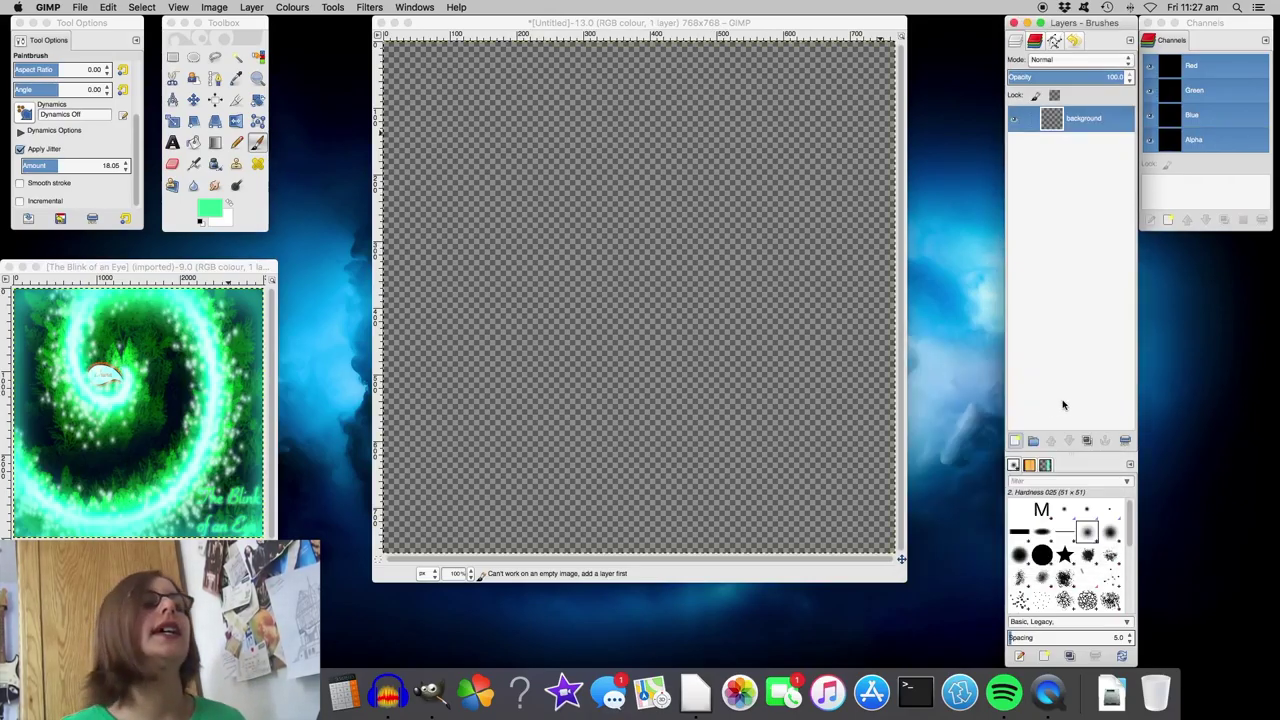
pyautogui.click(209, 207)
pyautogui.click(223, 179)
pyautogui.click(257, 212)
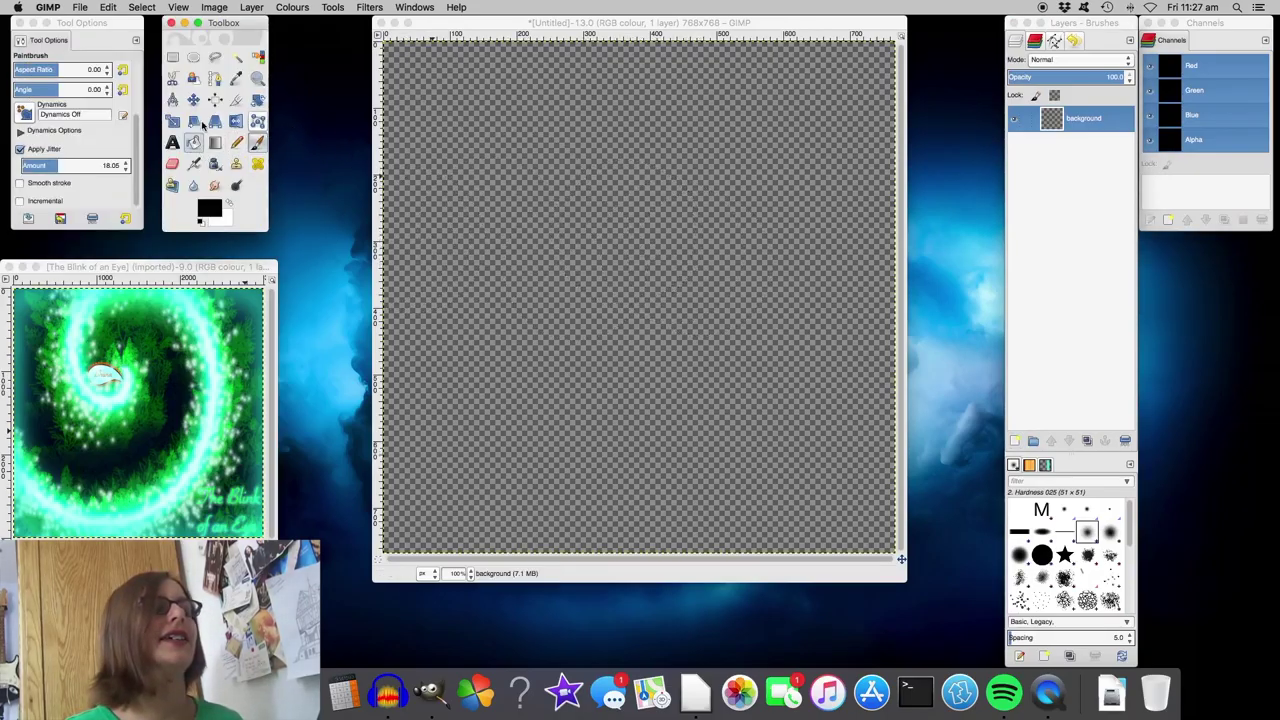
# - Bucket-fill the whole canvas with black
pyautogui.click(193, 143)
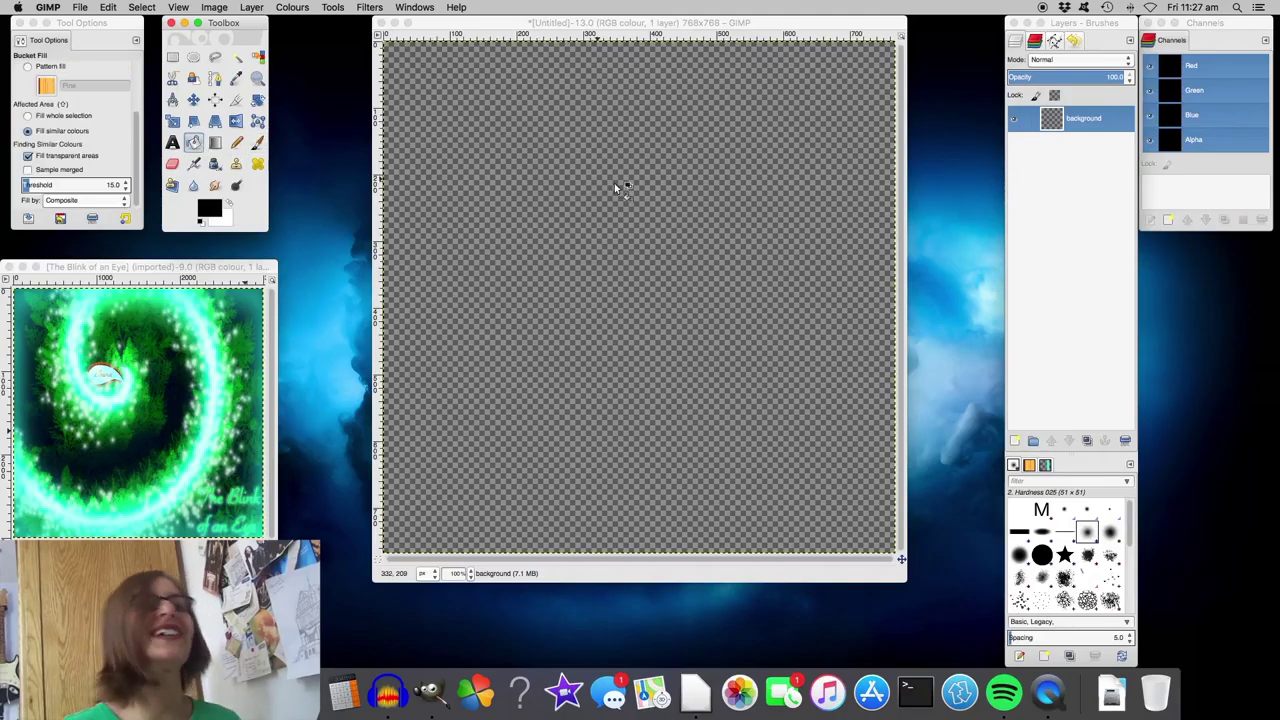
pyautogui.click(640, 201)
pyautogui.click(640, 201)
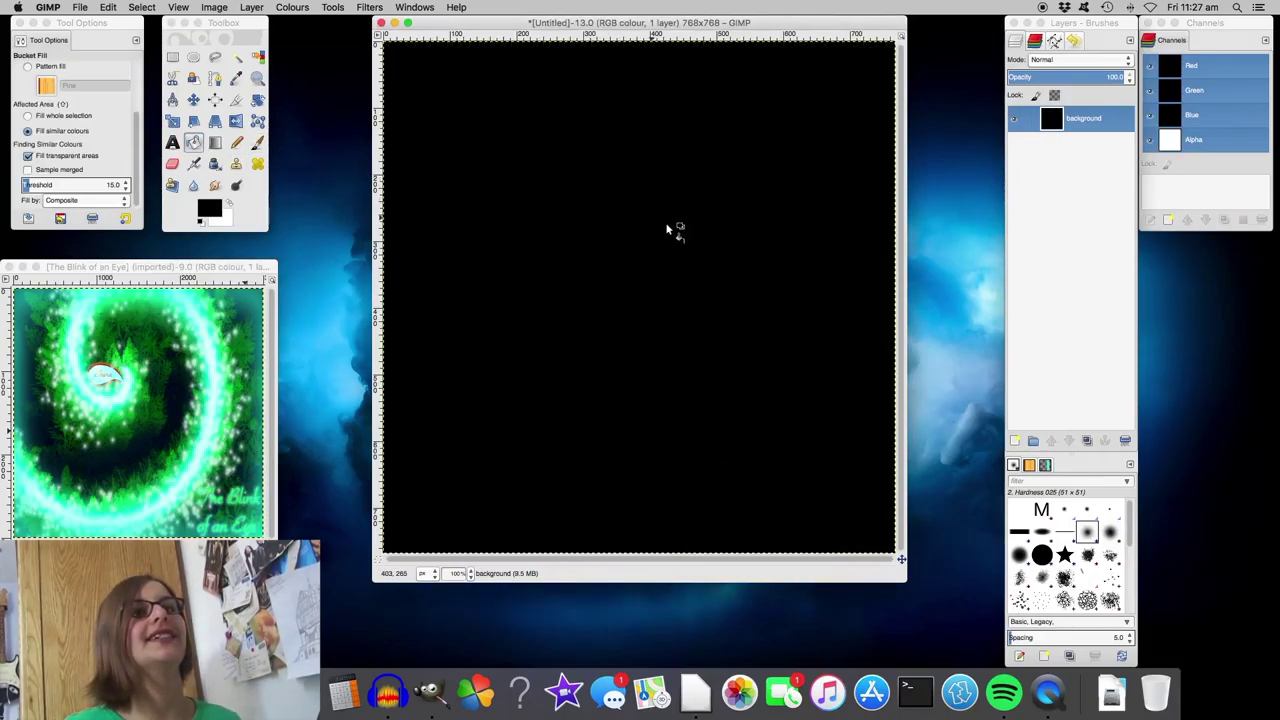
# - Add a new transparent layer named 'blend'
pyautogui.click(1016, 442)
pyautogui.write('blend')
pyautogui.press('Return')
# - Set the Blend tool to the Neon Cyan gradient with Spiral (cw) shape
pyautogui.click(215, 144)
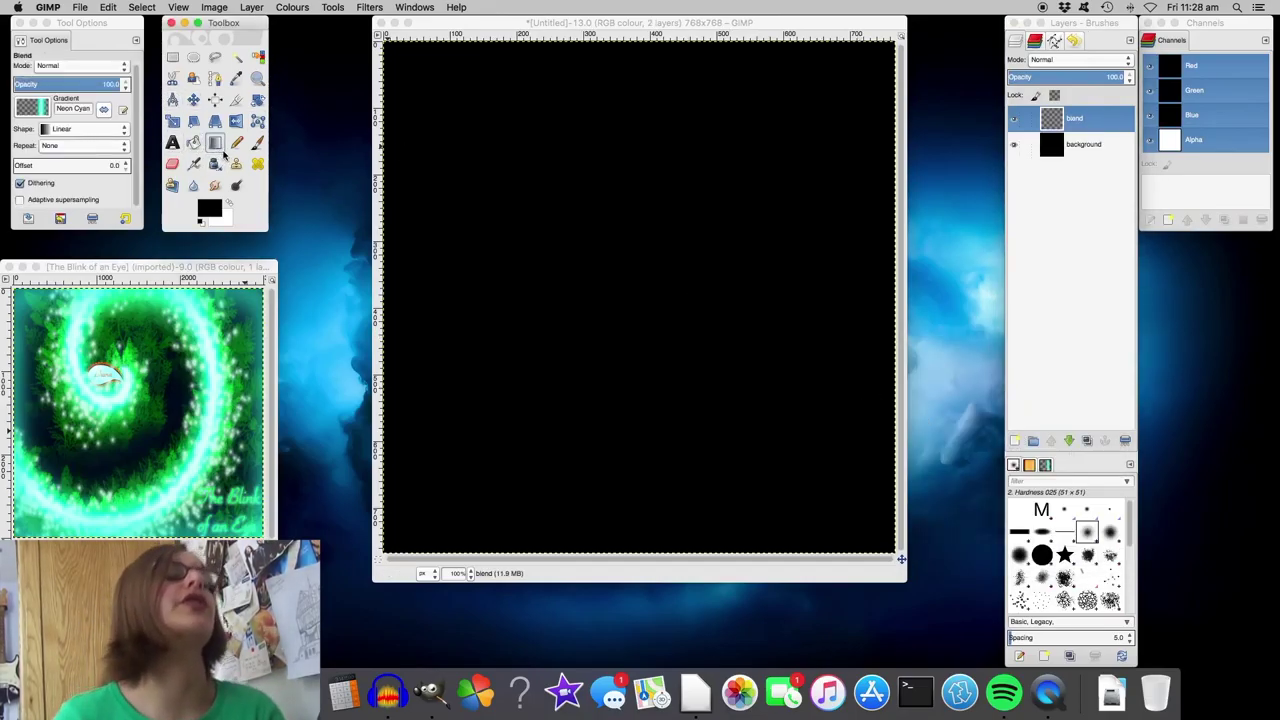
pyautogui.click(31, 108)
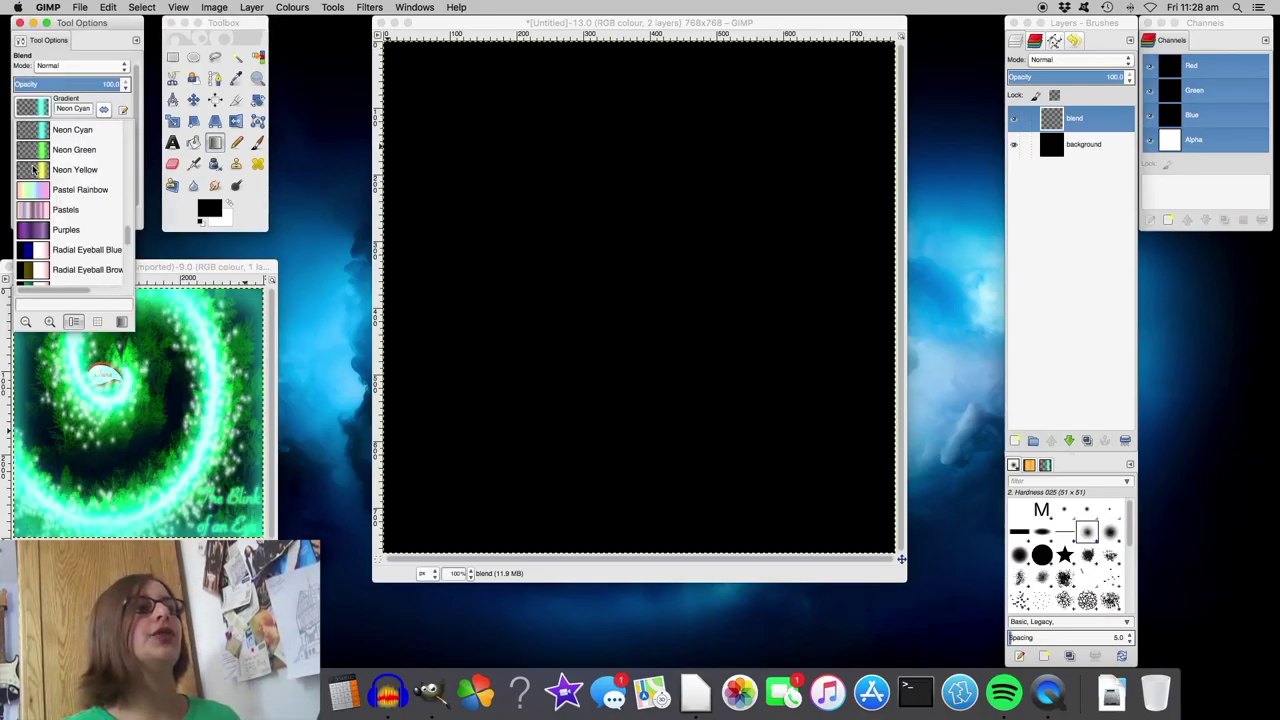
pyautogui.scroll(10, 33, 170)
pyautogui.scroll(-5, 33, 170)
pyautogui.scroll(-5, 33, 170)
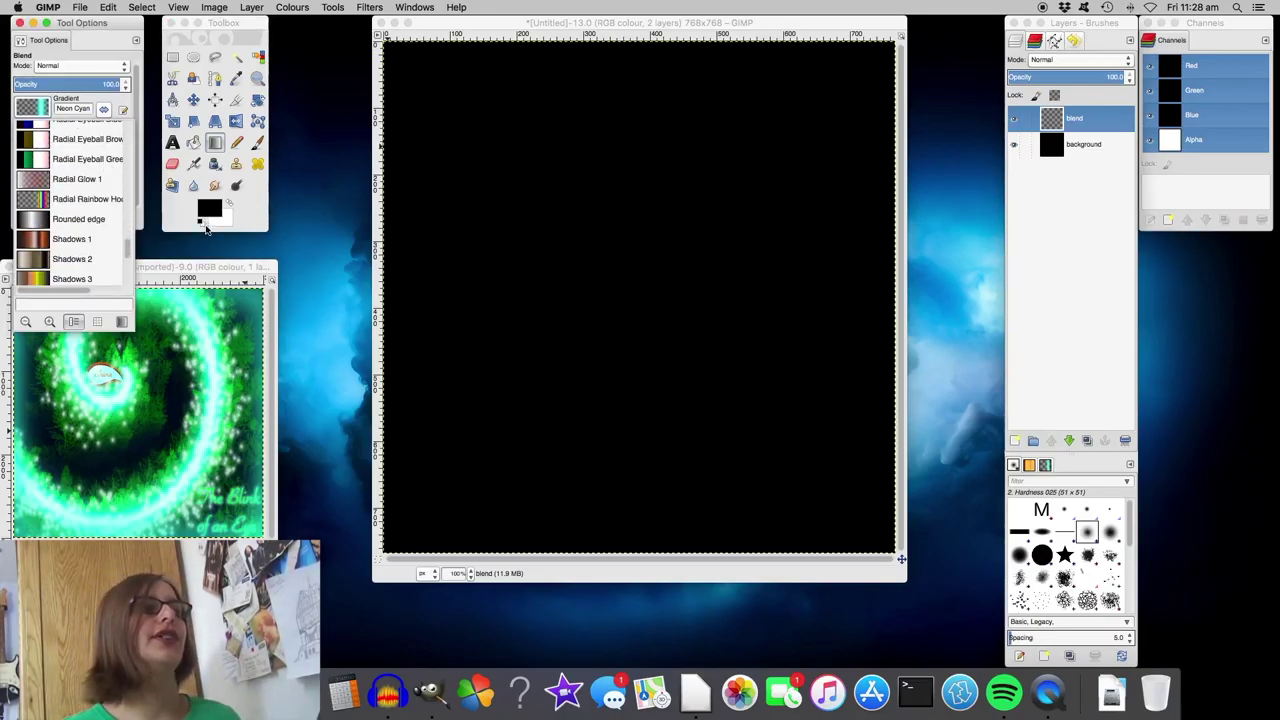
pyautogui.click(146, 230)
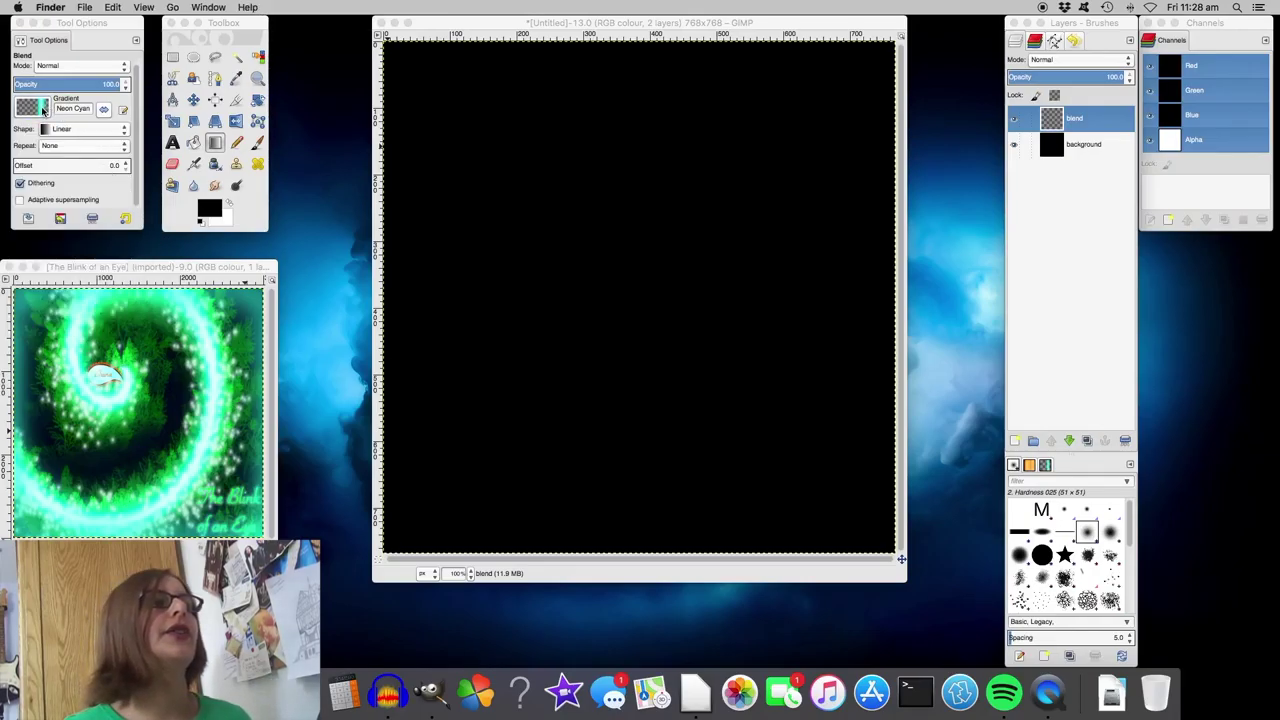
pyautogui.click(81, 132)
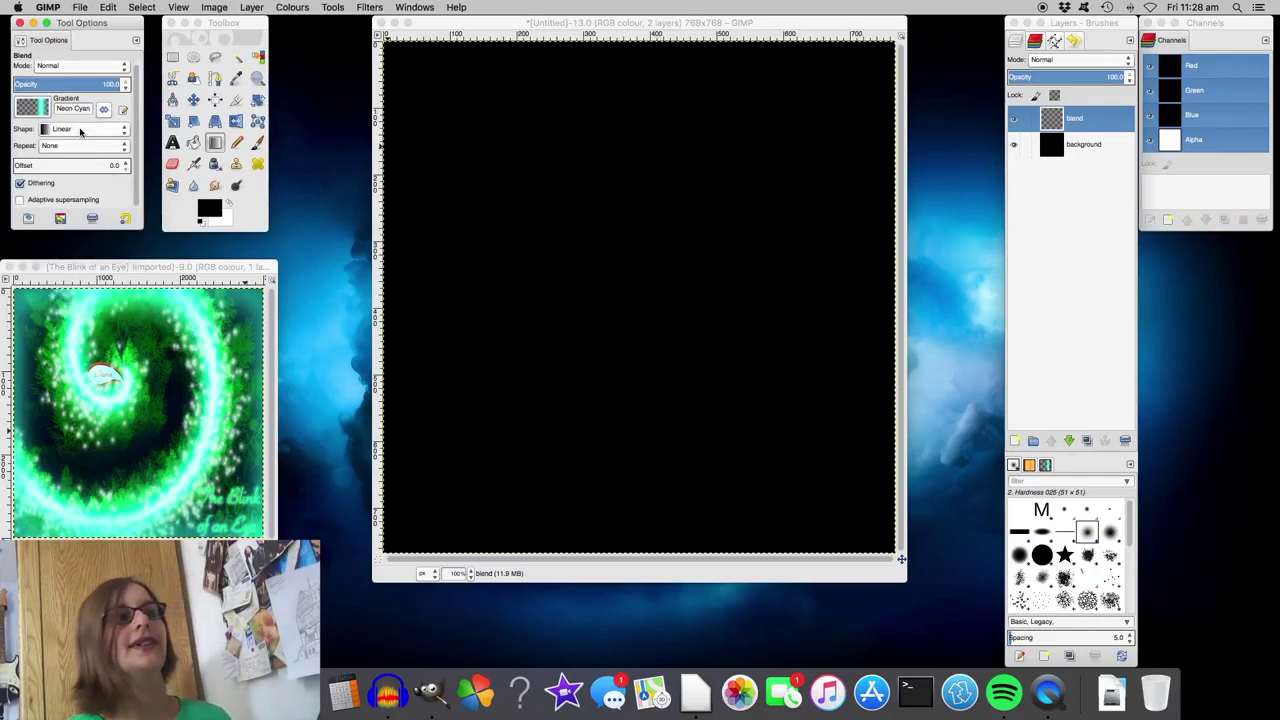
pyautogui.click(83, 133)
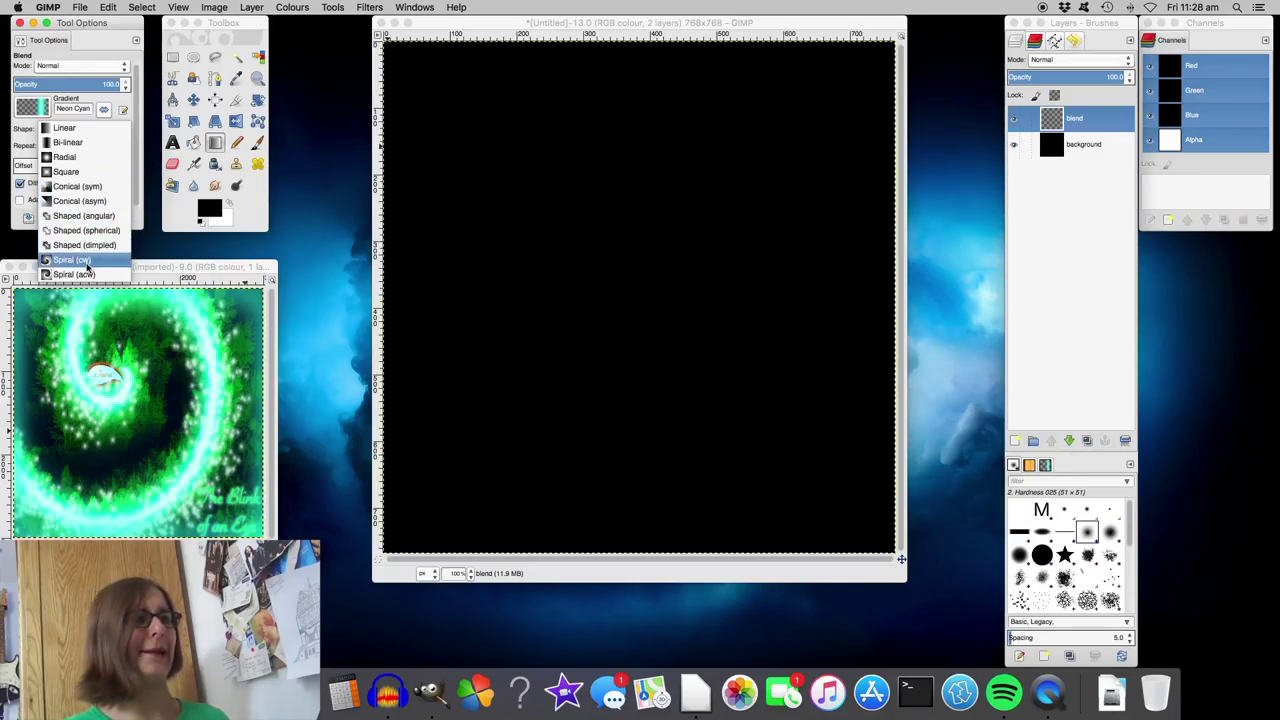
pyautogui.click(72, 260)
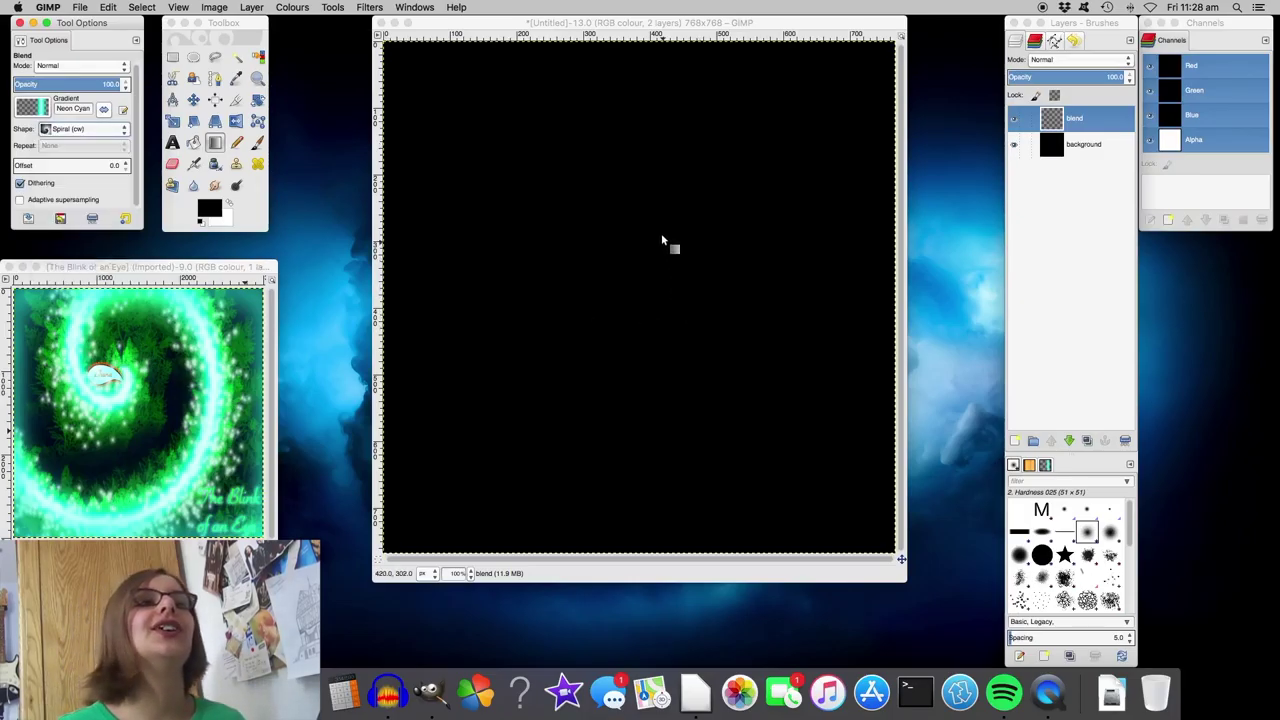
# - Draw the Neon Cyan spiral with a short vertical drag near the top centre, redrawing until it looks right
pyautogui.moveTo(628, 218); pyautogui.dragTo(629, 347)
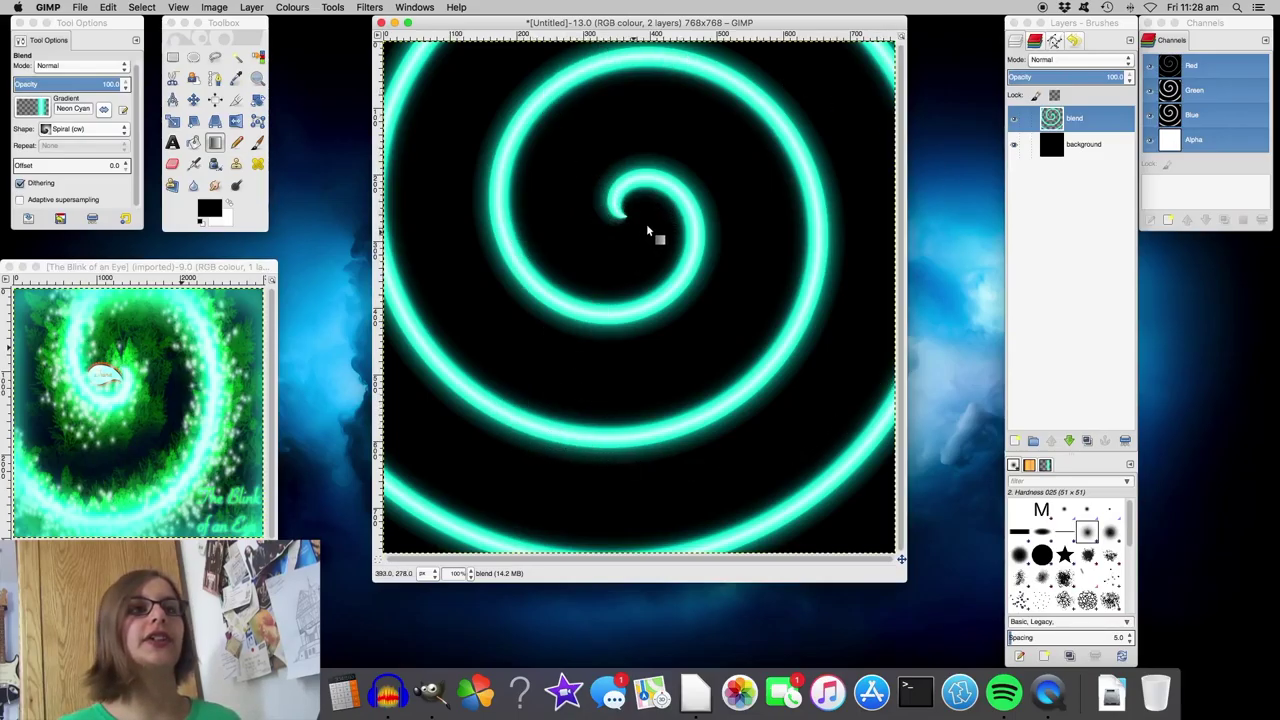
pyautogui.press('super+z')
pyautogui.moveTo(563, 223); pyautogui.dragTo(563, 433)
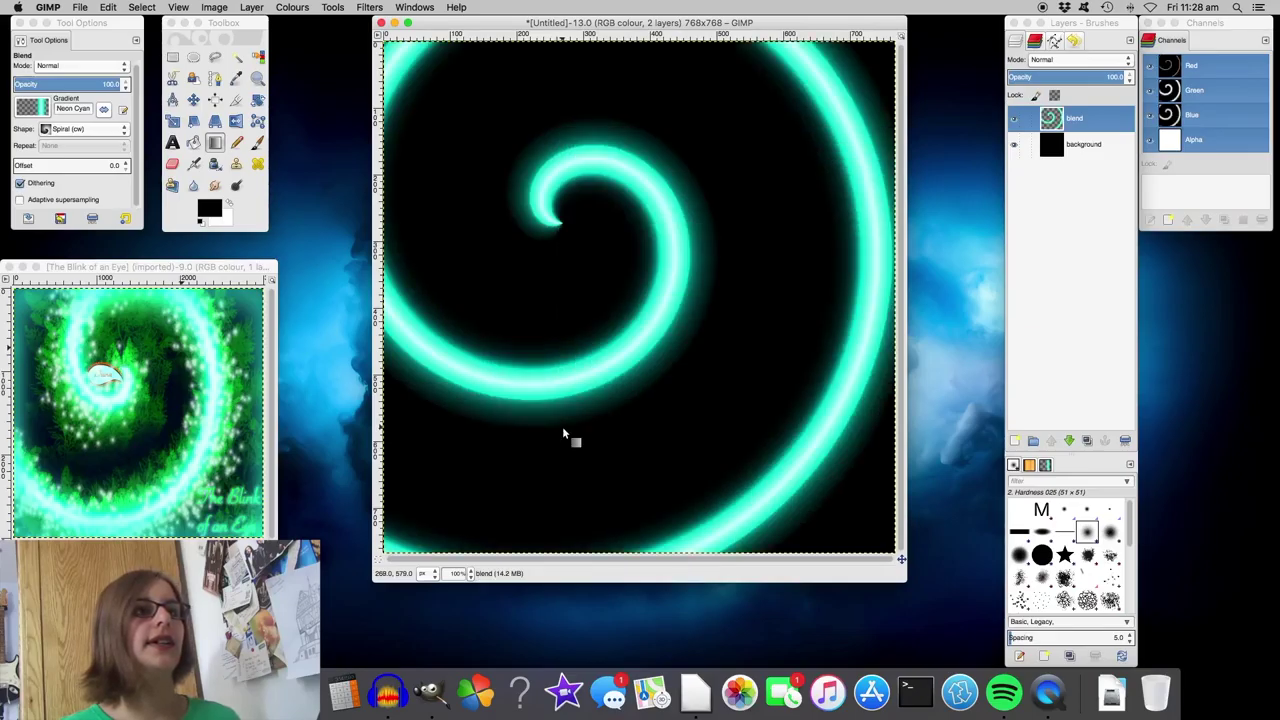
pyautogui.press('super+z')
pyautogui.moveTo(574, 227); pyautogui.dragTo(576, 391)
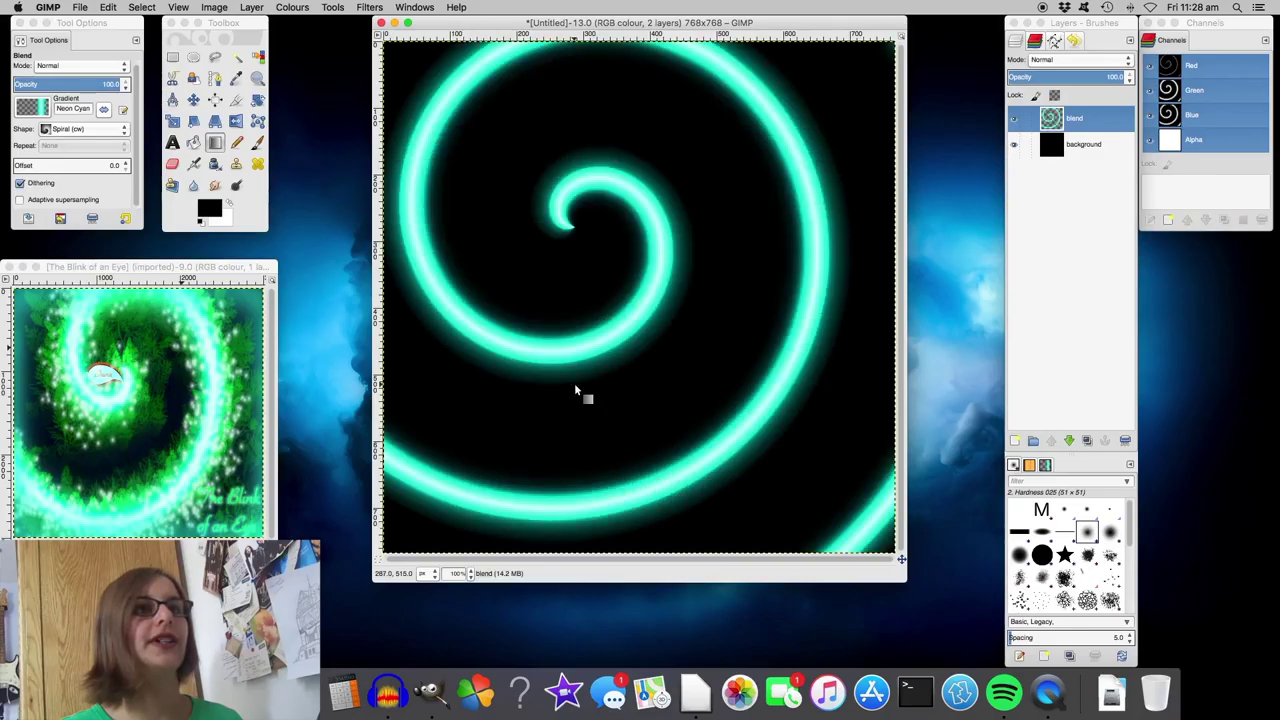
pyautogui.hotkey('ctrl', 'z')
pyautogui.moveTo(571, 219); pyautogui.dragTo(572, 326)
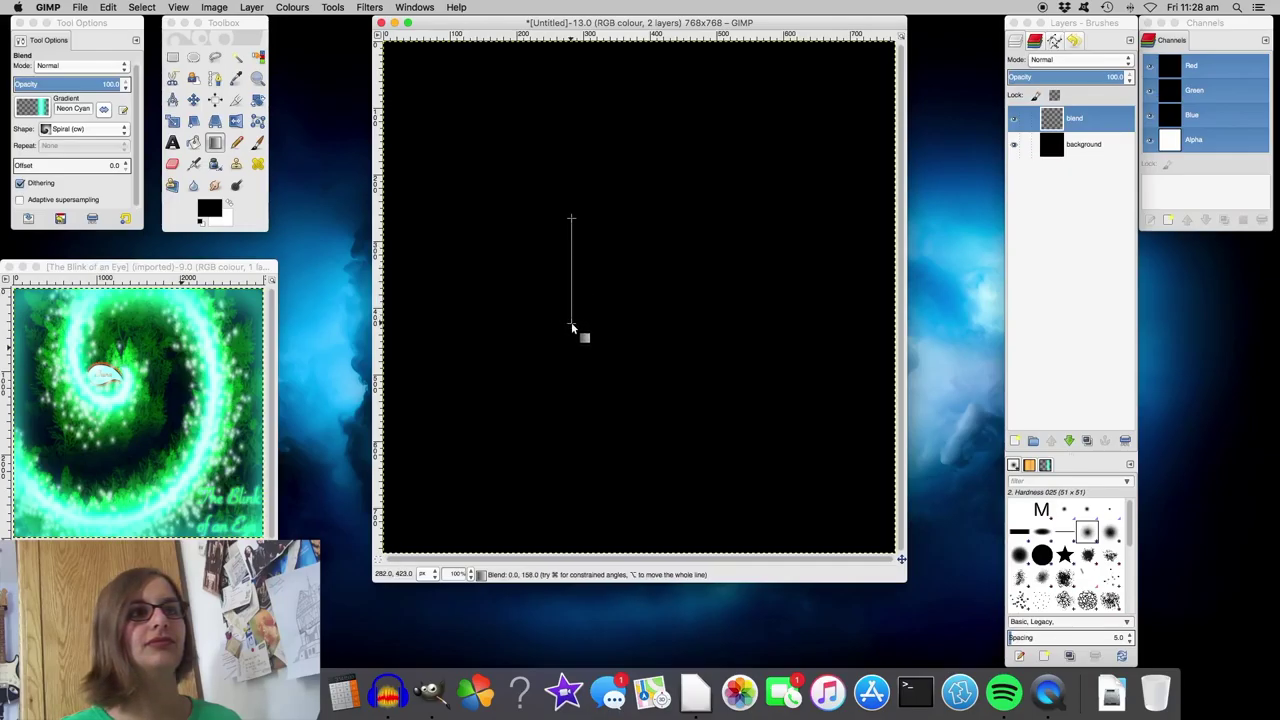
pyautogui.hotkey('ctrl', 'z')
pyautogui.moveTo(572, 228); pyautogui.dragTo(573, 361)
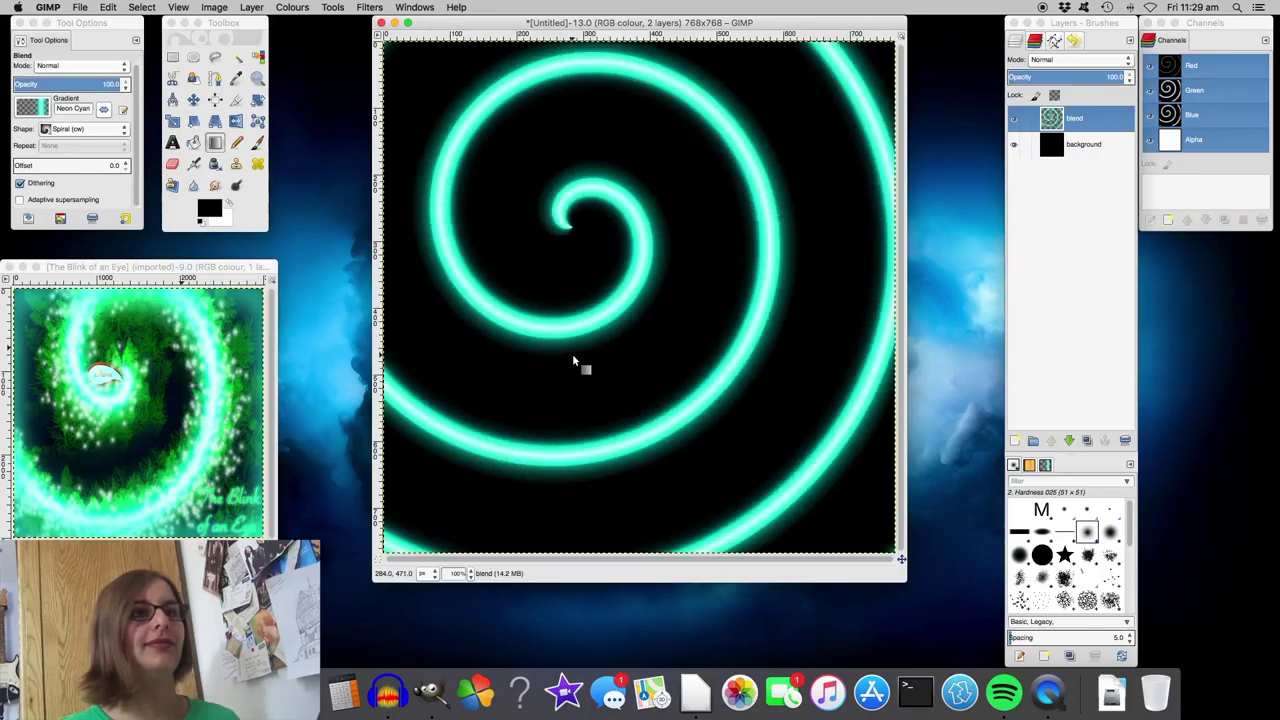
pyautogui.press('super+z')
pyautogui.moveTo(574, 207); pyautogui.dragTo(575, 389)
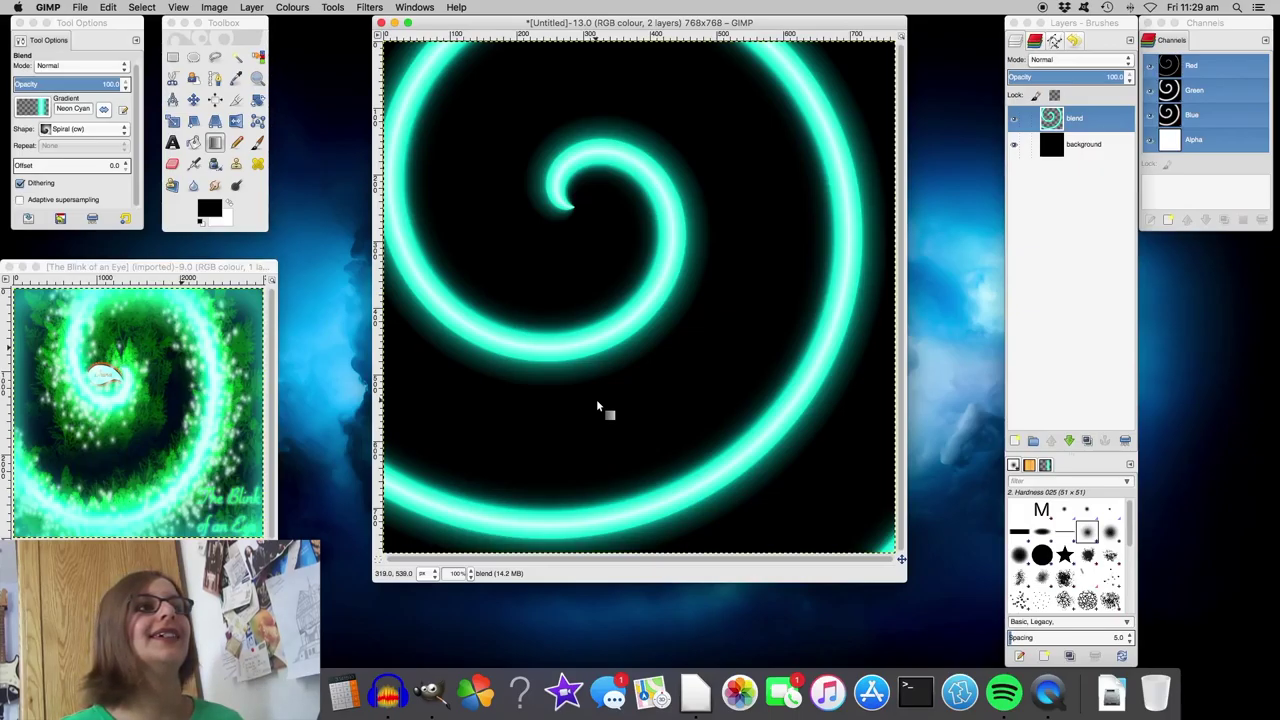
# - Try nudging the spiral layer right with the Move tool, then undo it
pyautogui.click(193, 99)
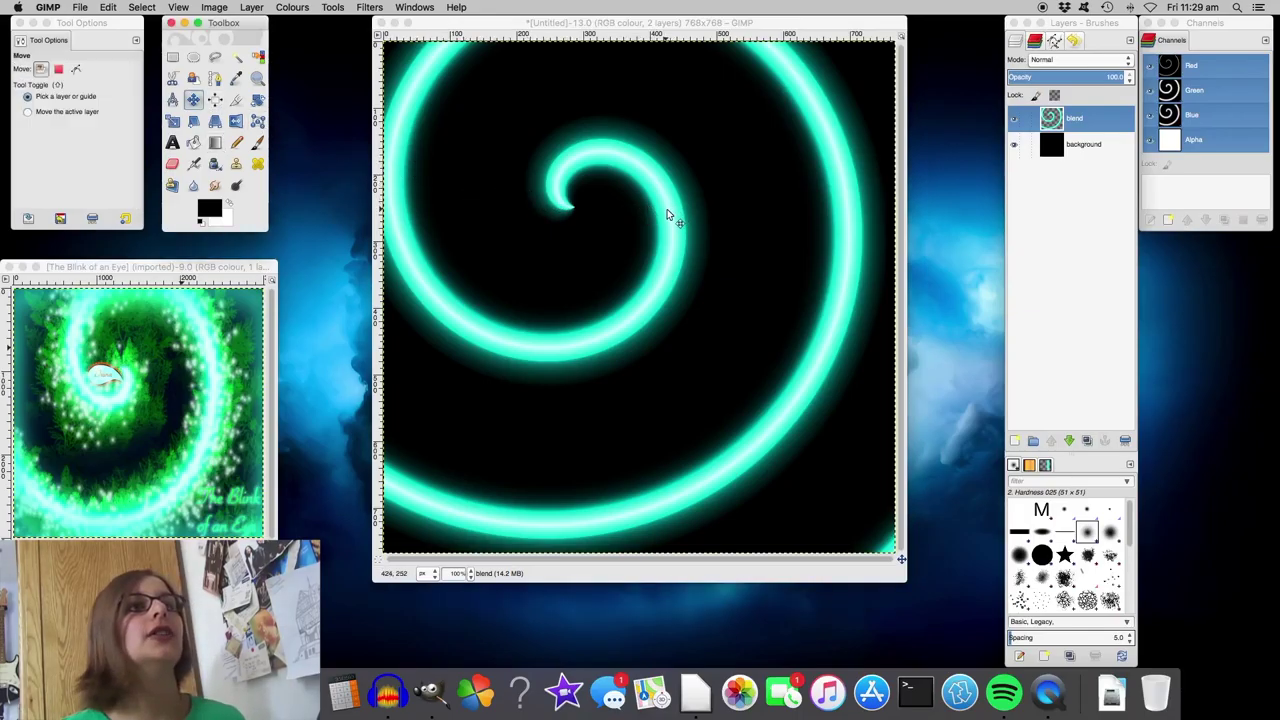
pyautogui.moveTo(668, 213); pyautogui.dragTo(672, 215)
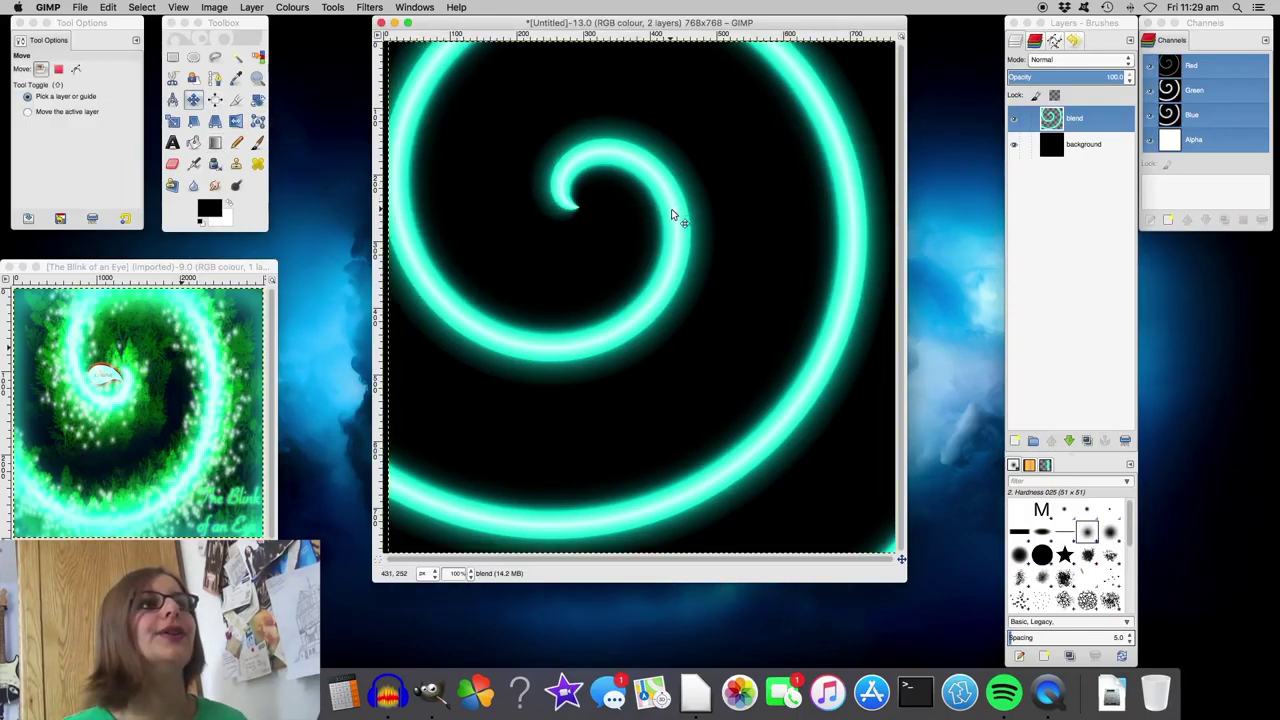
pyautogui.hotkey('ctrl', 'z')
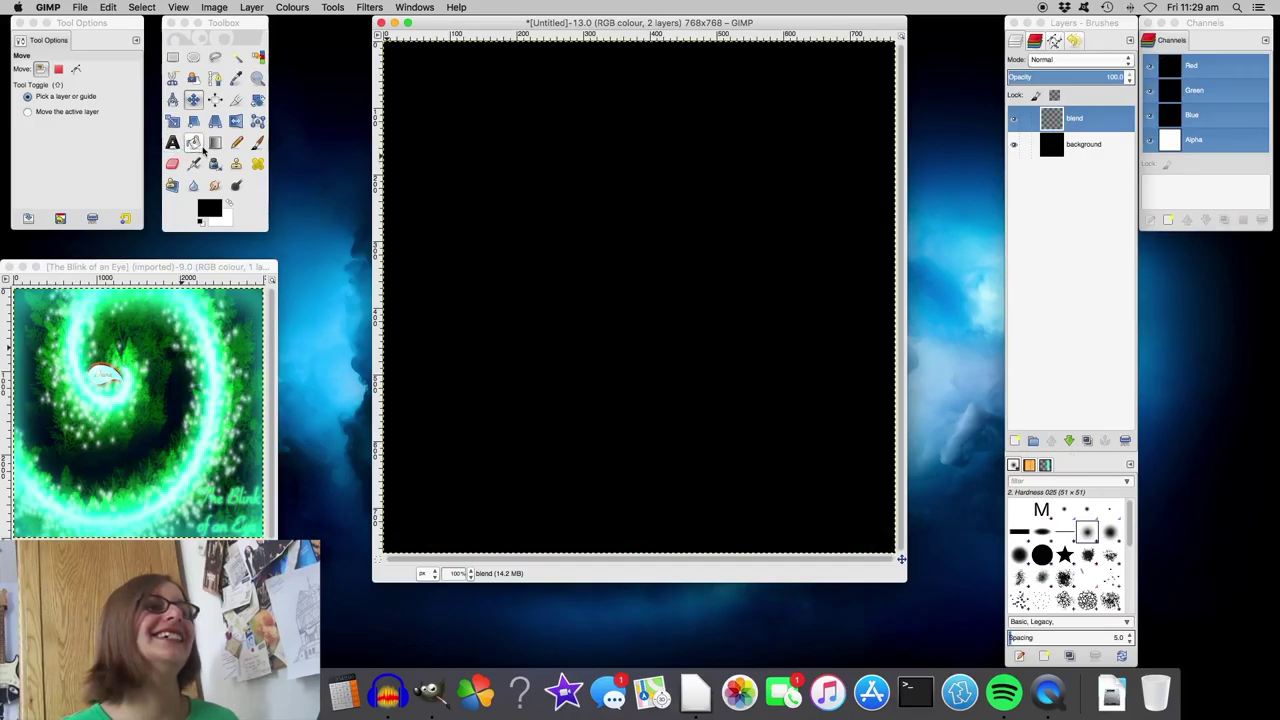
# - Redraw the Neon Cyan spiral with its centre a little lower, then take the Eraser
pyautogui.click(215, 142)
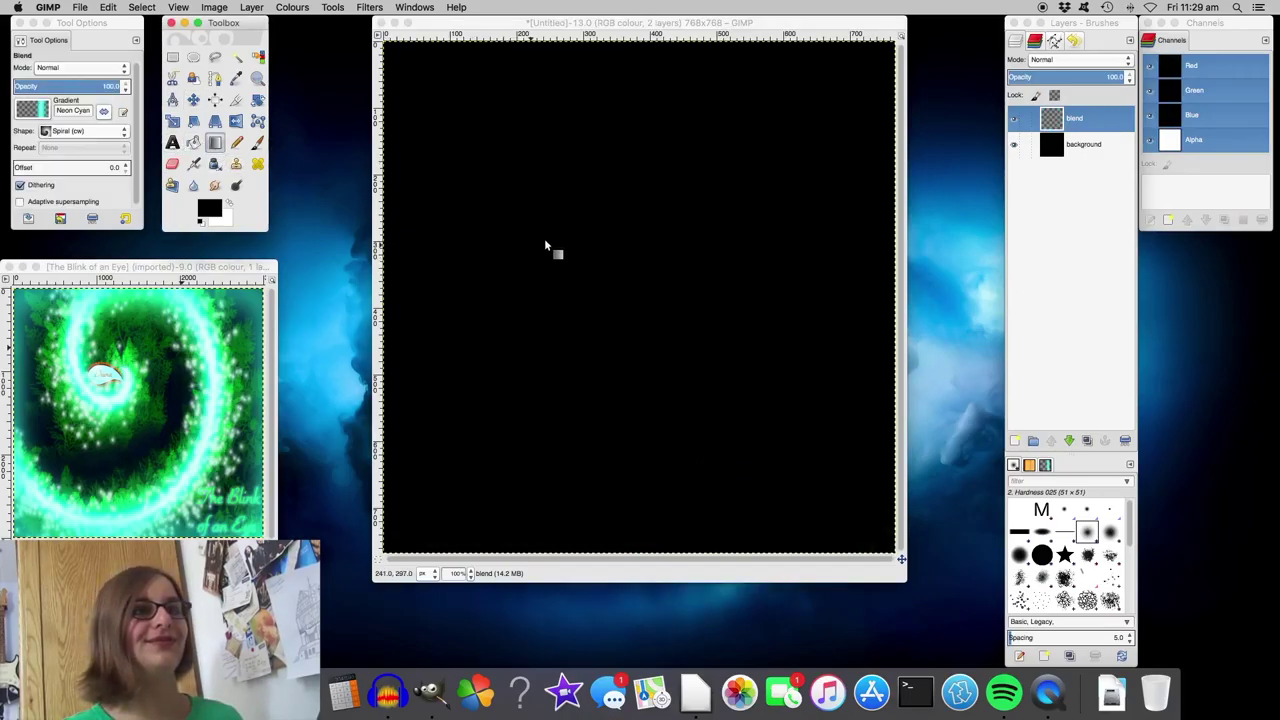
pyautogui.moveTo(595, 214); pyautogui.dragTo(595, 340)
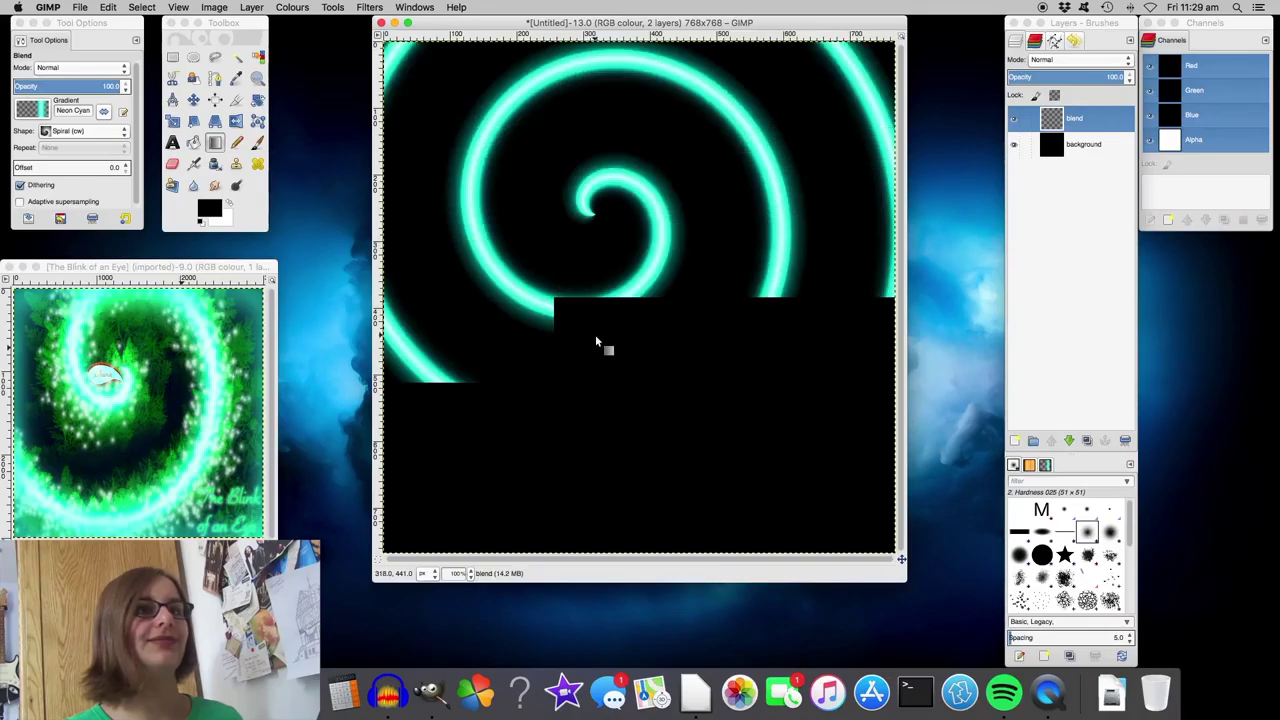
pyautogui.press('super+z')
pyautogui.moveTo(591, 262); pyautogui.dragTo(593, 405)
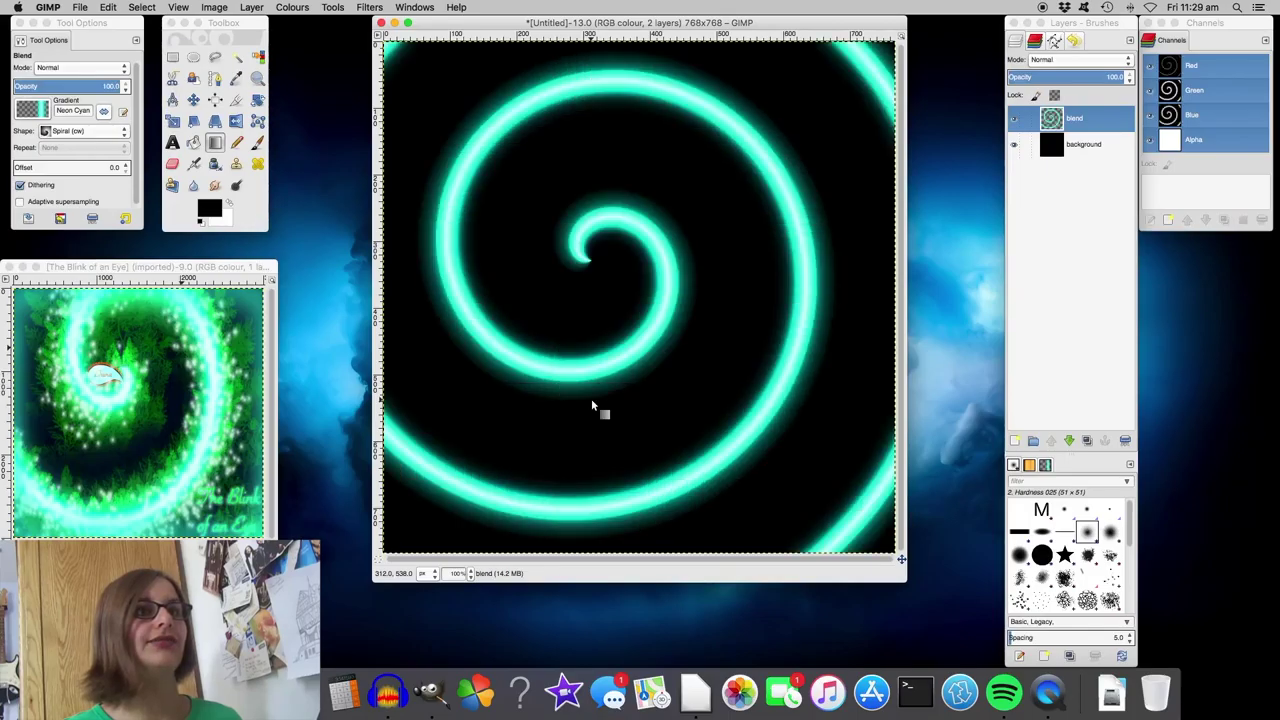
pyautogui.click(172, 163)
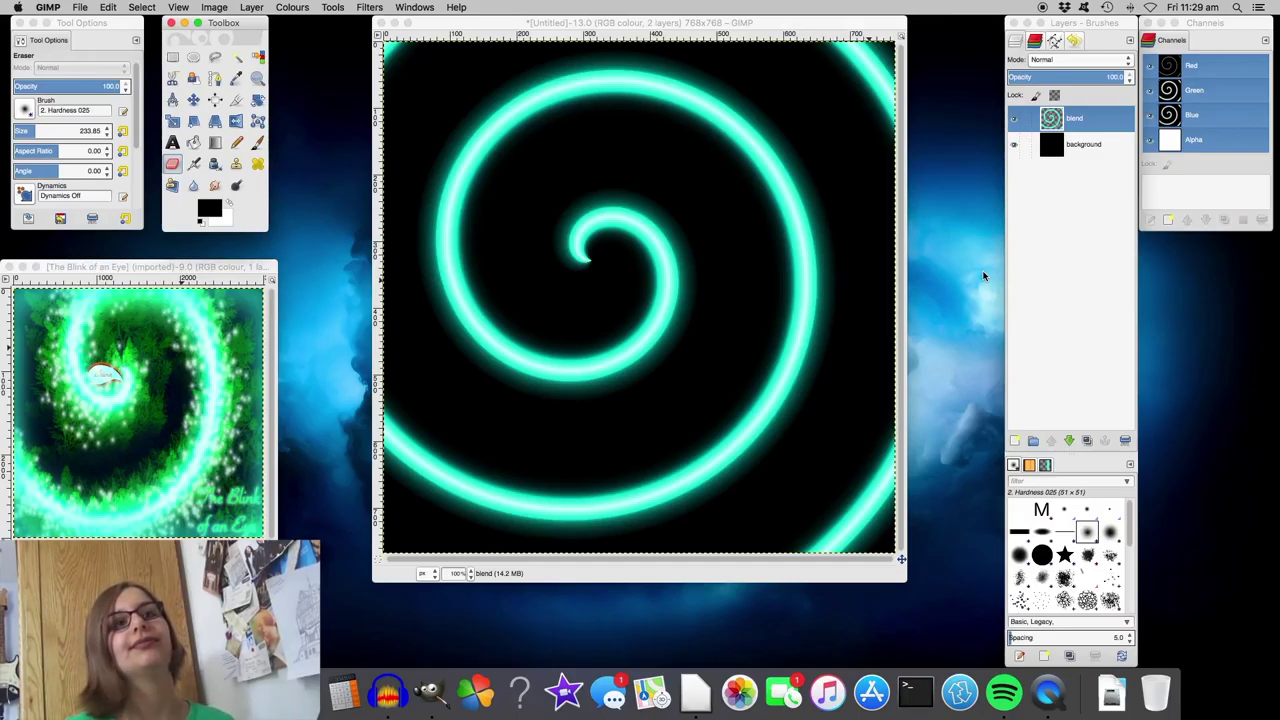
pyautogui.click(879, 440)
# - Erase the spiral arcs in the bottom-right, top-right and top-left corners
pyautogui.moveTo(879, 440)
pyautogui.mouseDown()
pyautogui.moveTo(780, 530)
pyautogui.moveTo(730, 545)
pyautogui.mouseUp()
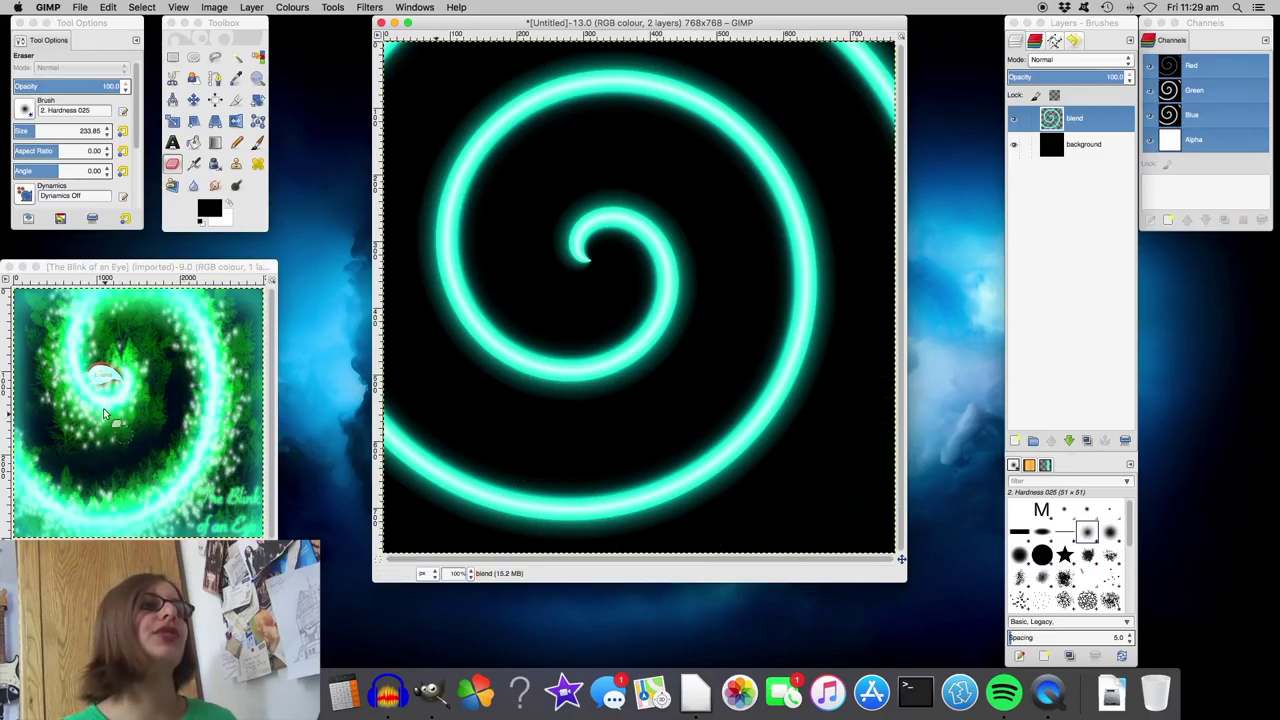
pyautogui.moveTo(857, 170); pyautogui.dragTo(850, 37)
pyautogui.moveTo(420, 57); pyautogui.dragTo(400, 51)
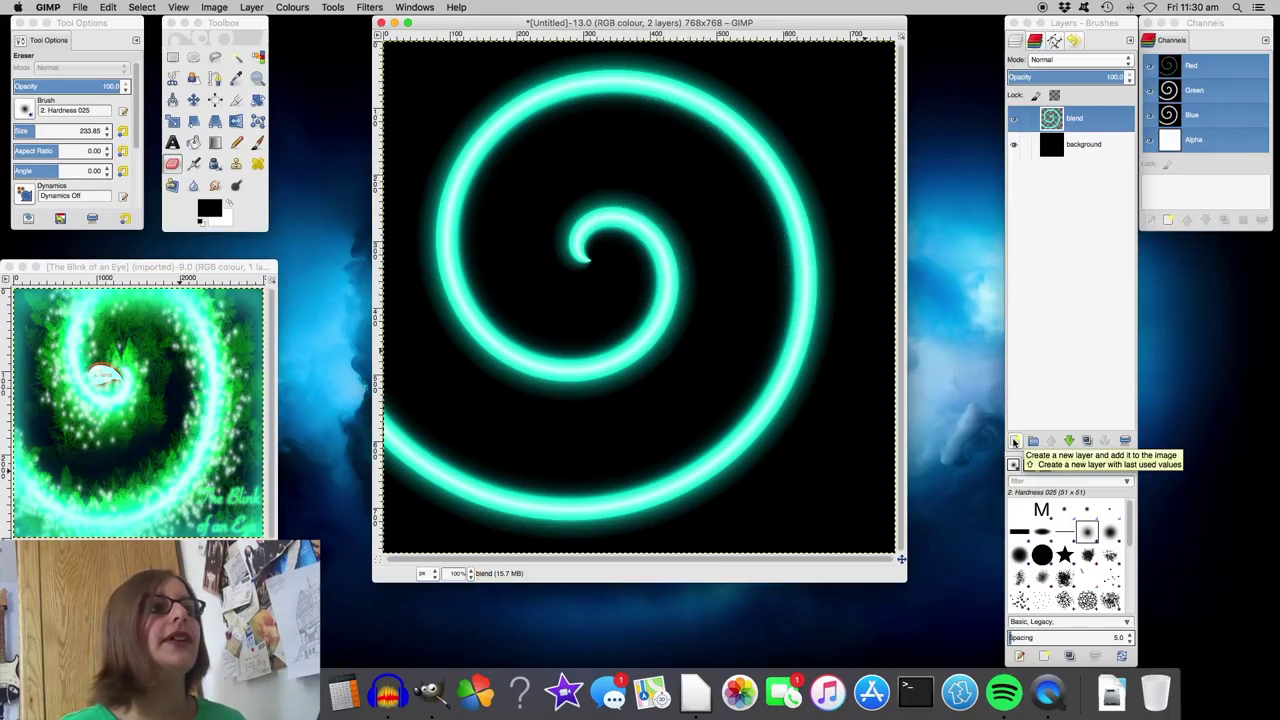
pyautogui.click(194, 165)
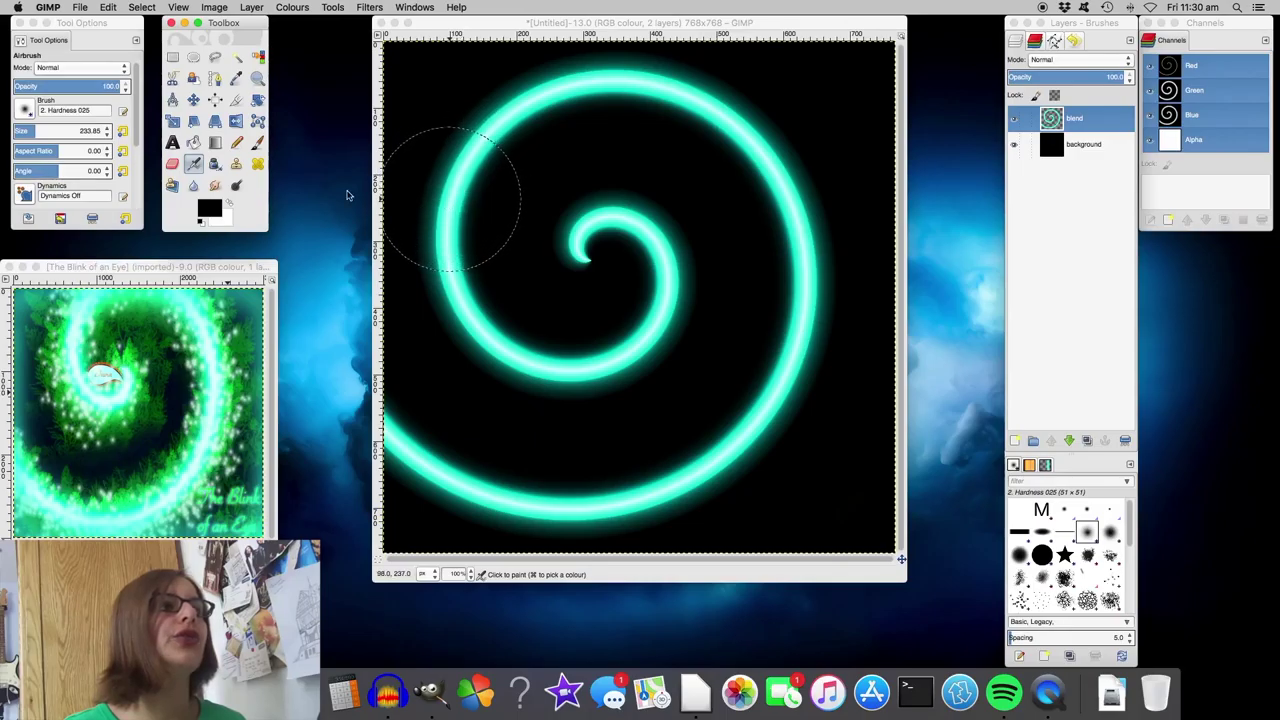
# - Make white the foreground colour and shrink the Airbrush to 38.60
pyautogui.click(227, 204)
pyautogui.click(25, 132)
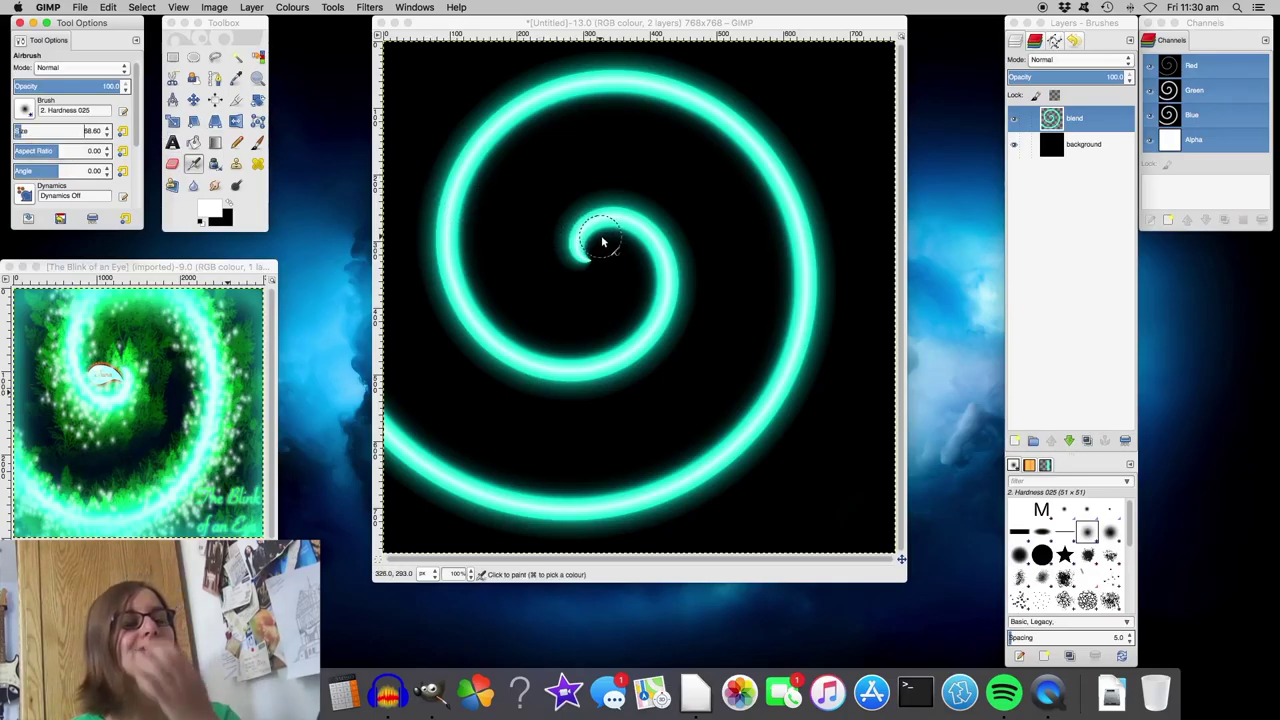
pyautogui.press('[')
pyautogui.press('[')
pyautogui.press('[')
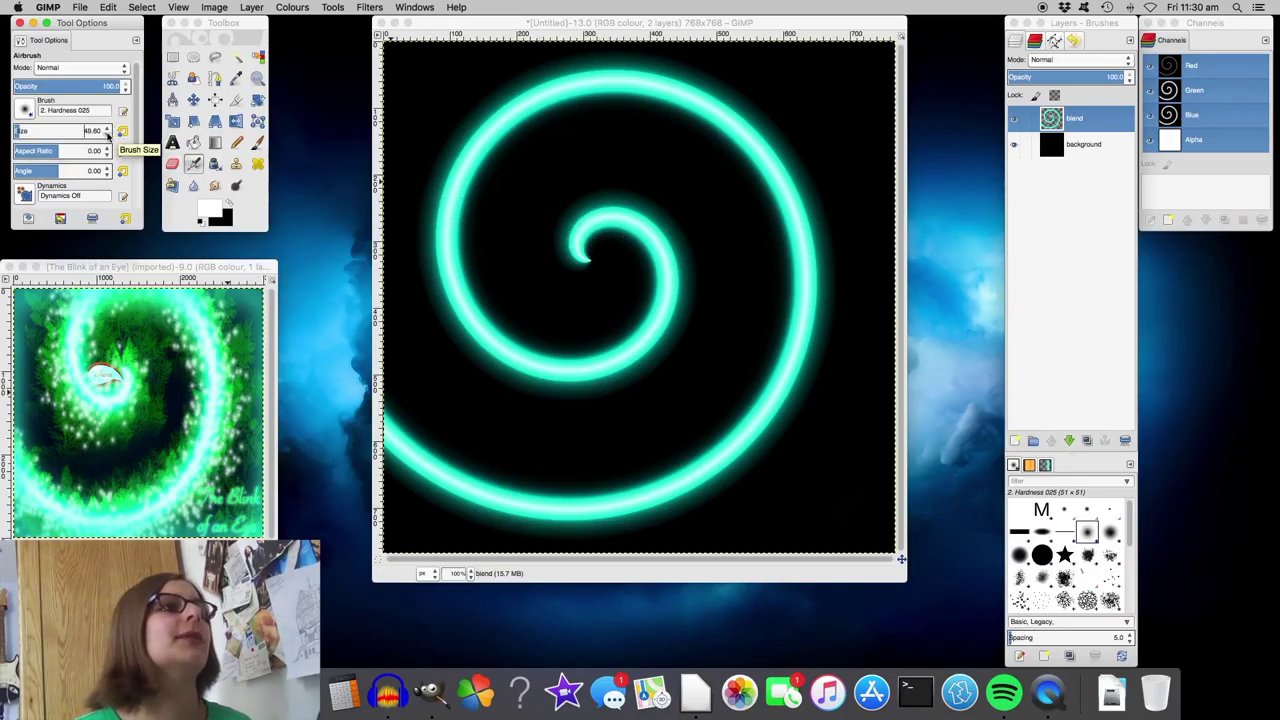
pyautogui.click(584, 233)
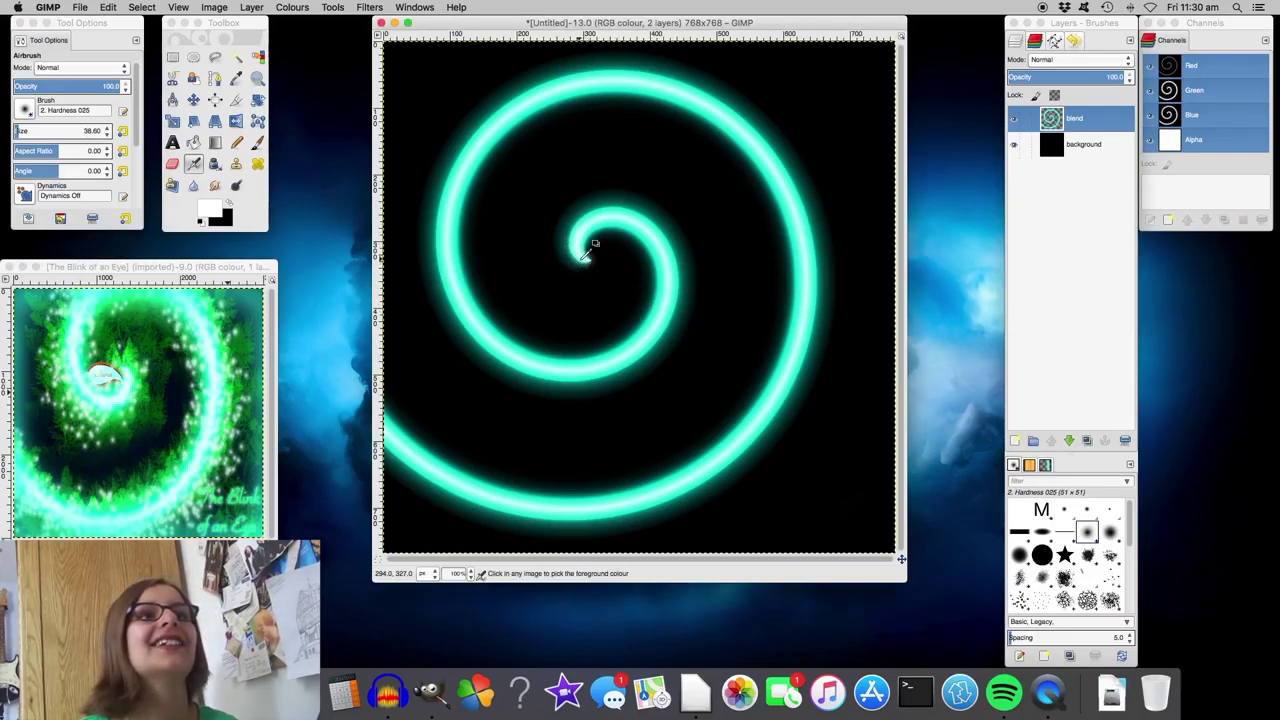
# - Add a 'white airbrush' layer above blend and reset the view to 100%
pyautogui.click(1015, 441)
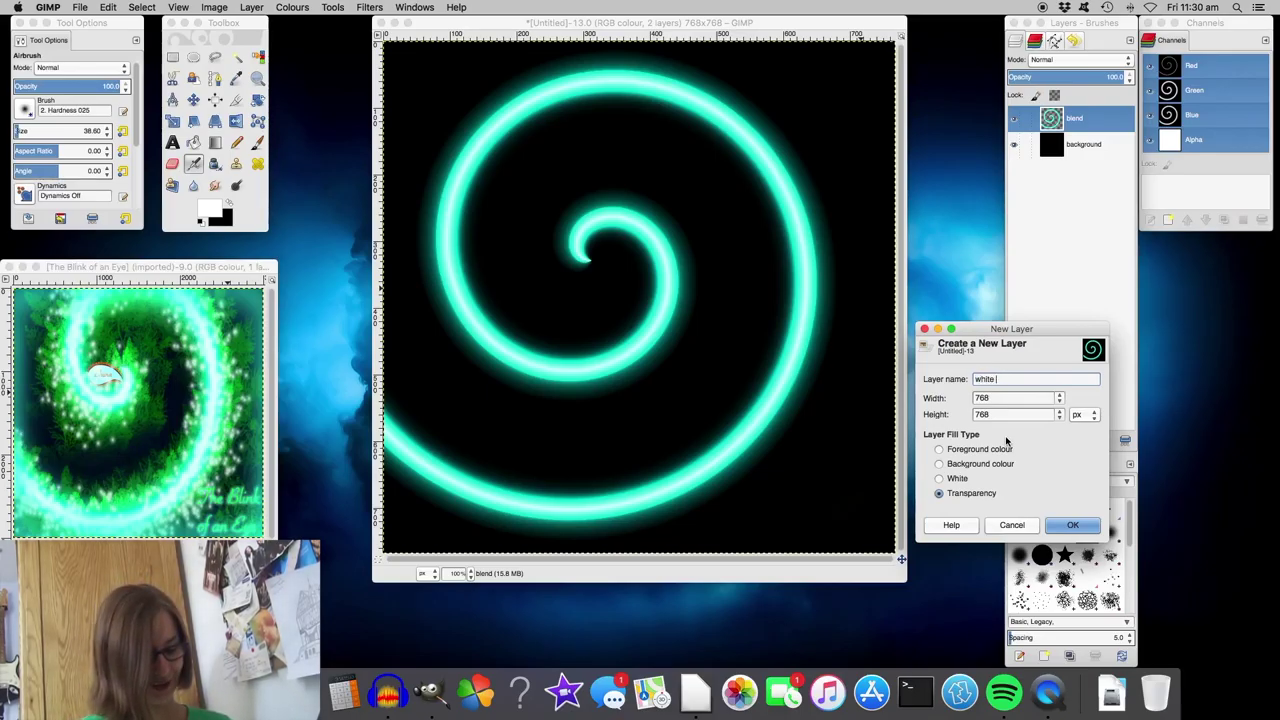
pyautogui.press('Return')
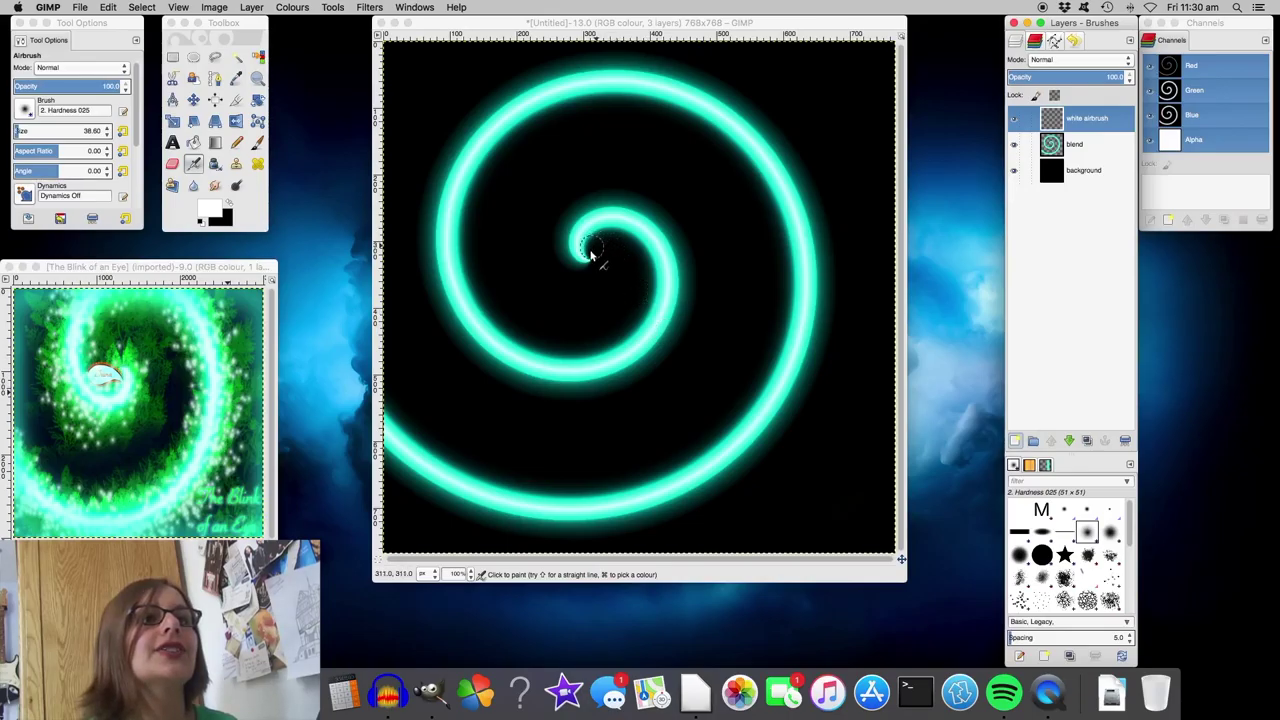
pyautogui.click(585, 258)
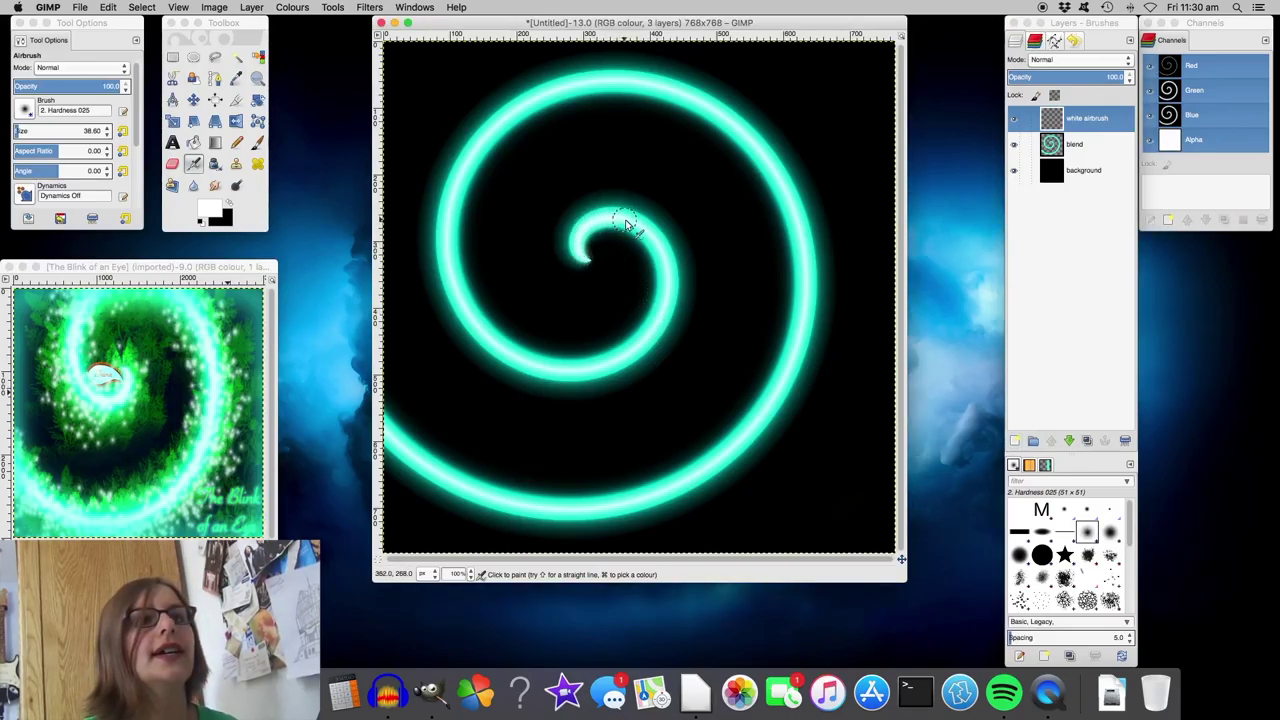
pyautogui.press('-')
pyautogui.press('-')
pyautogui.press('-')
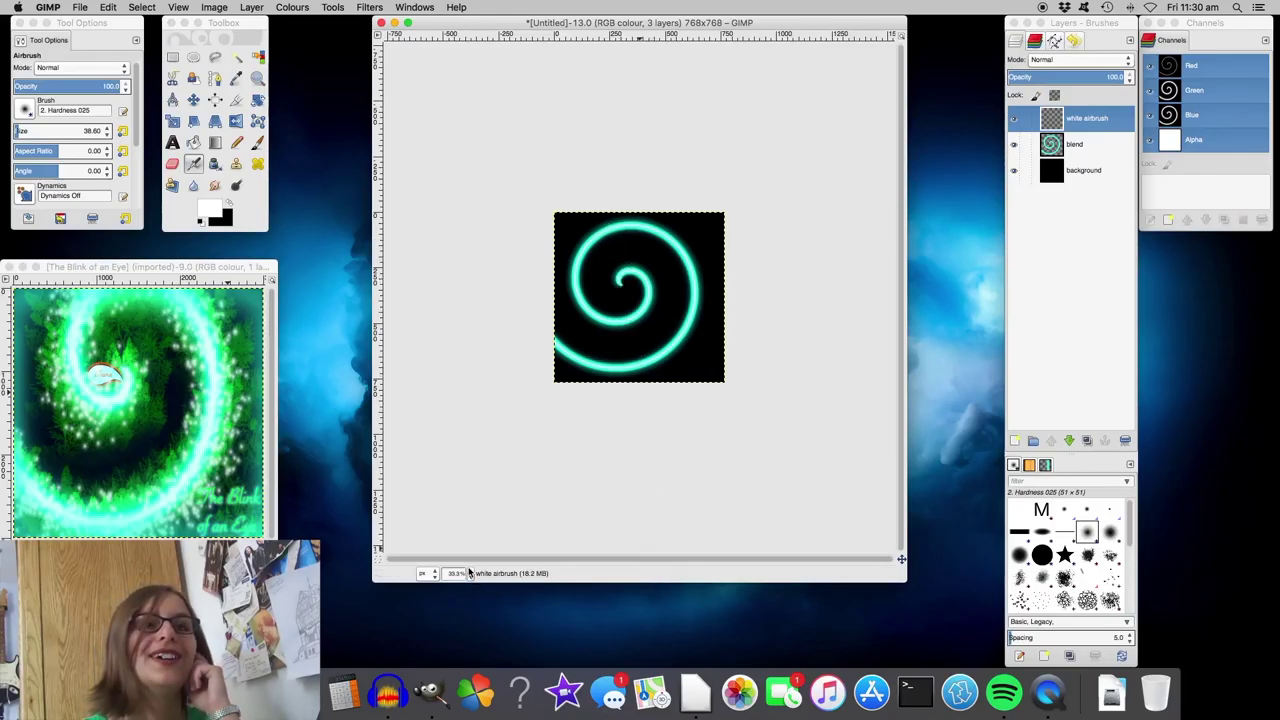
pyautogui.click(469, 572)
pyautogui.click(457, 632)
# - Airbrush white glow along the spiral's inner curl, lower-left and upper-left curves
pyautogui.moveTo(607, 220)
pyautogui.mouseDown()
pyautogui.moveTo(588, 262)
pyautogui.moveTo(612, 255)
pyautogui.moveTo(605, 218)
pyautogui.moveTo(640, 223)
pyautogui.moveTo(668, 275)
pyautogui.mouseUp()
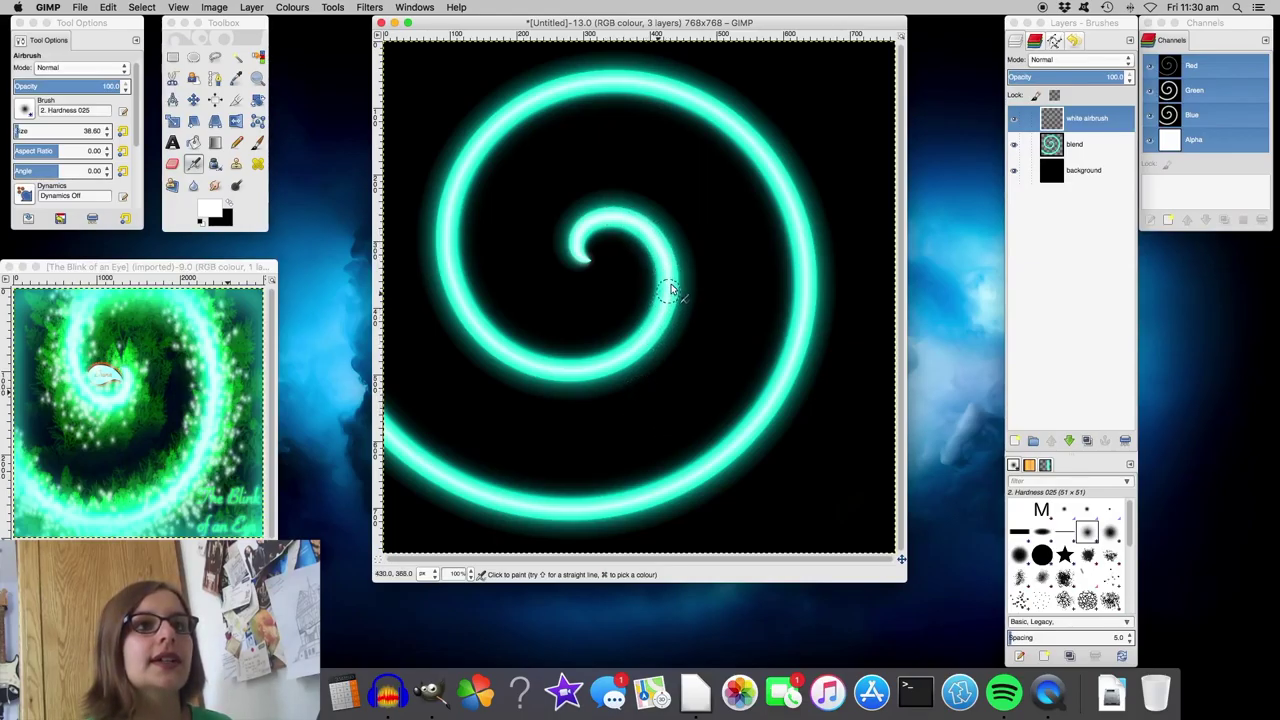
pyautogui.moveTo(670, 272)
pyautogui.mouseDown()
pyautogui.moveTo(647, 341)
pyautogui.moveTo(606, 362)
pyautogui.moveTo(523, 363)
pyautogui.moveTo(569, 372)
pyautogui.moveTo(623, 366)
pyautogui.mouseUp()
pyautogui.moveTo(457, 352)
pyautogui.mouseDown()
pyautogui.moveTo(469, 324)
pyautogui.moveTo(519, 370)
pyautogui.mouseUp()
pyautogui.moveTo(452, 282)
pyautogui.mouseDown()
pyautogui.moveTo(449, 271)
pyautogui.moveTo(476, 330)
pyautogui.moveTo(447, 200)
pyautogui.moveTo(449, 277)
pyautogui.mouseUp()
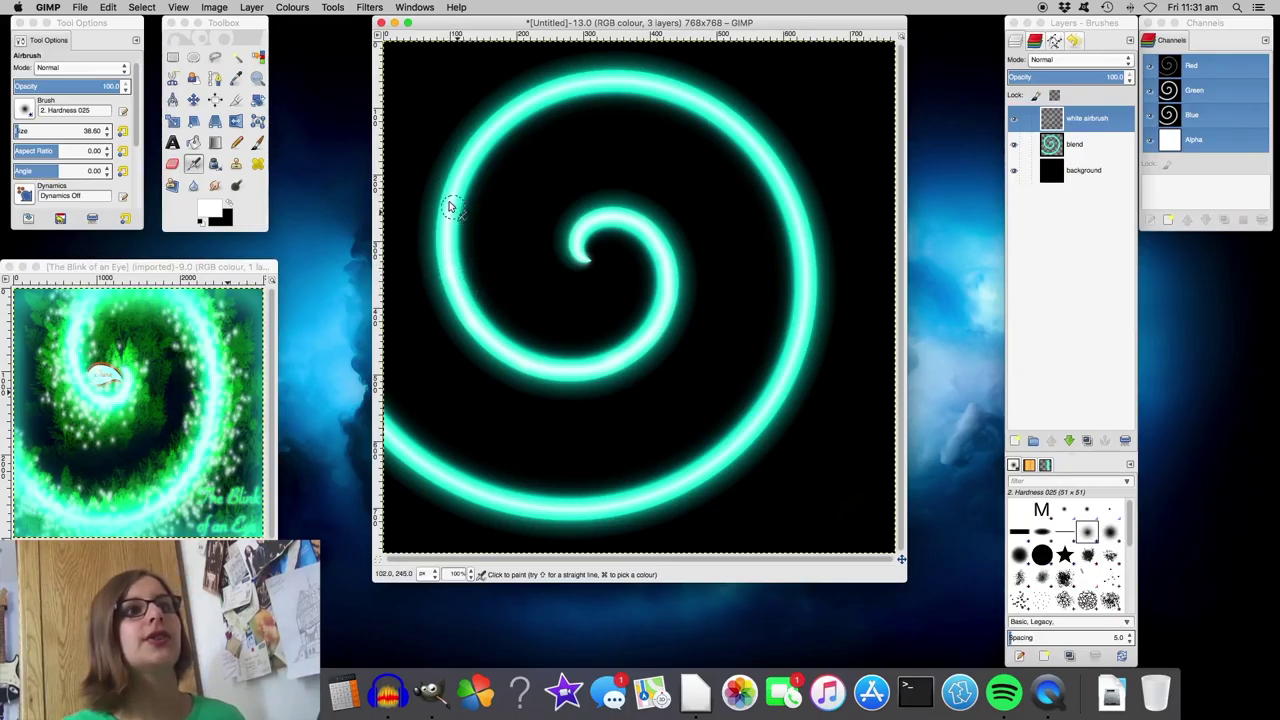
pyautogui.moveTo(450, 205); pyautogui.dragTo(483, 146)
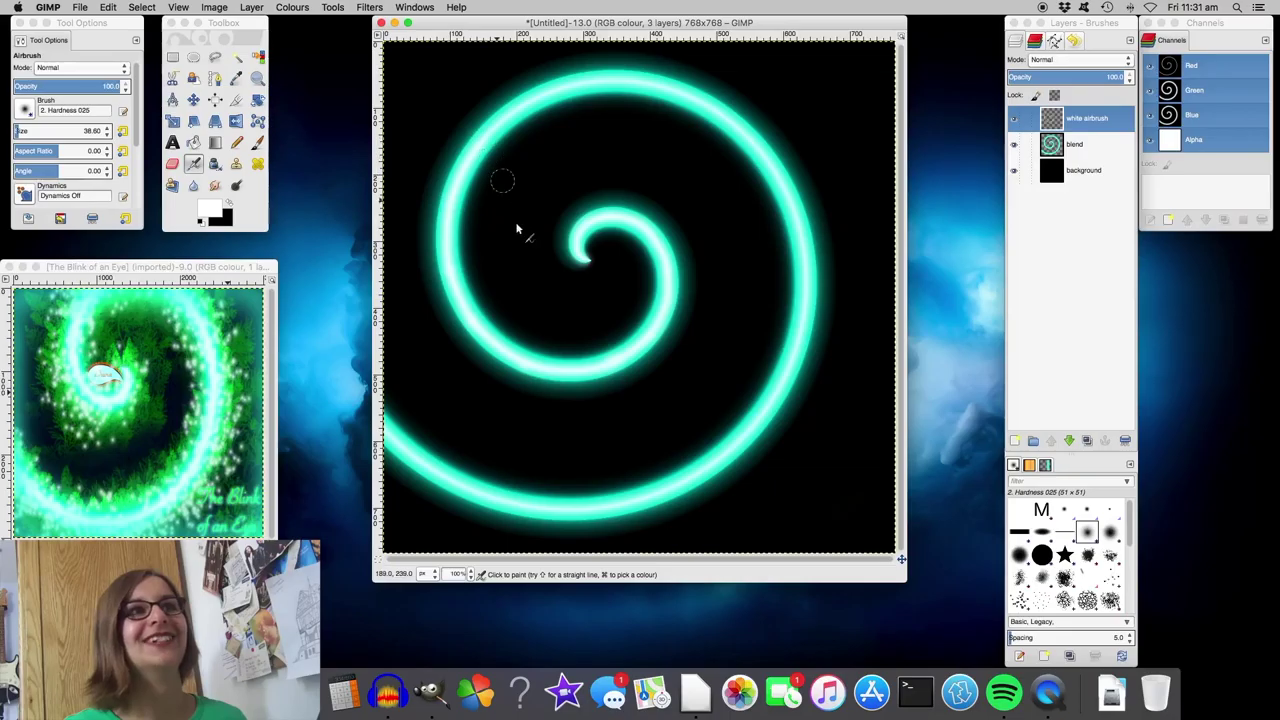
pyautogui.moveTo(518, 112); pyautogui.dragTo(470, 162)
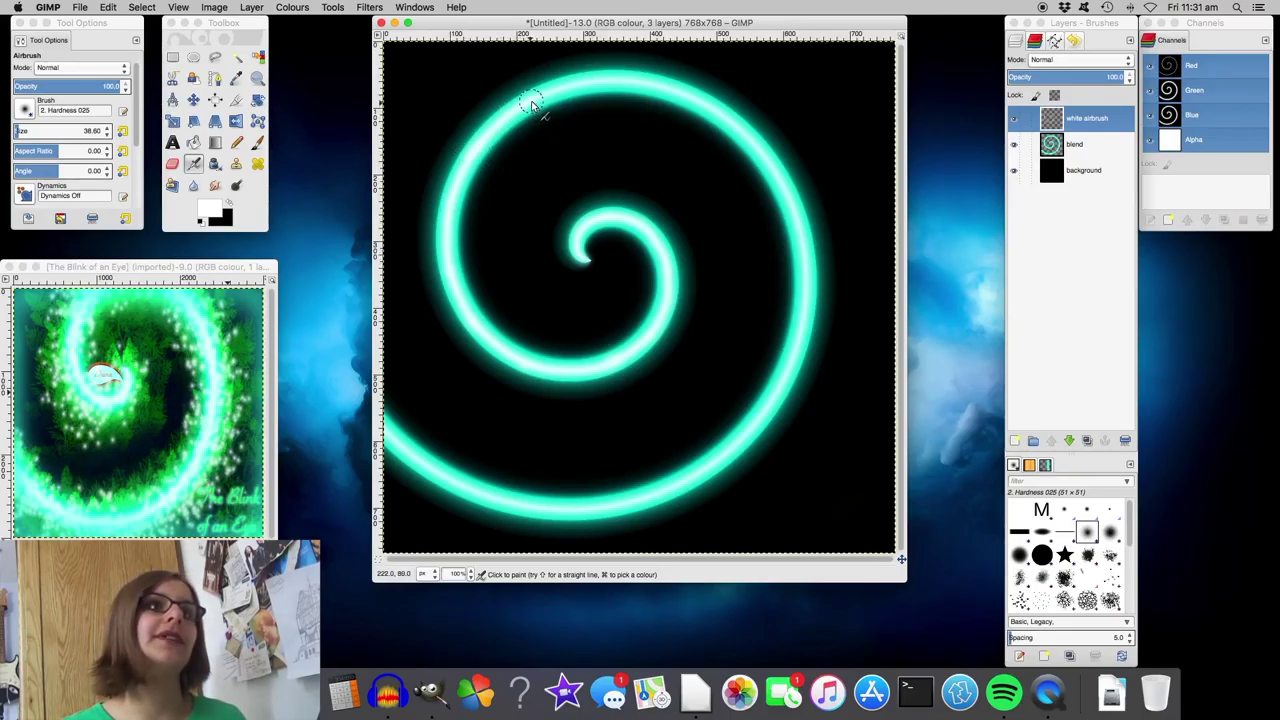
pyautogui.press('super')
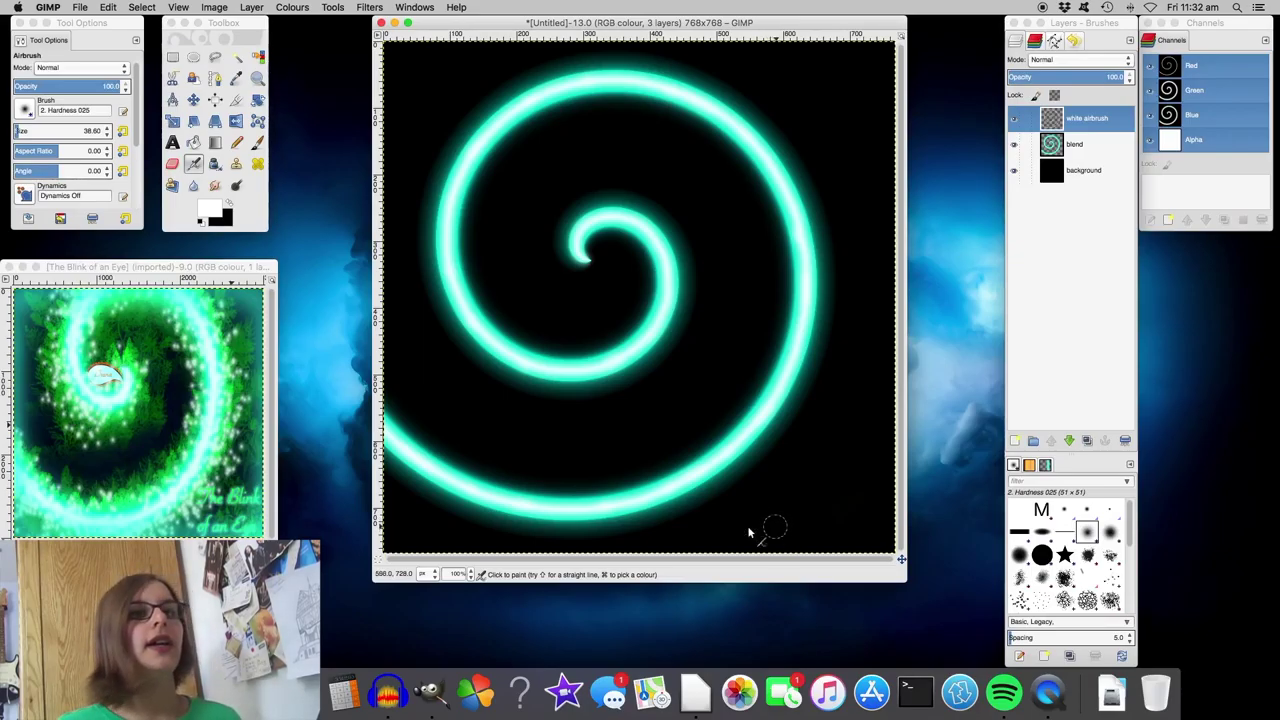
pyautogui.click(1013, 440)
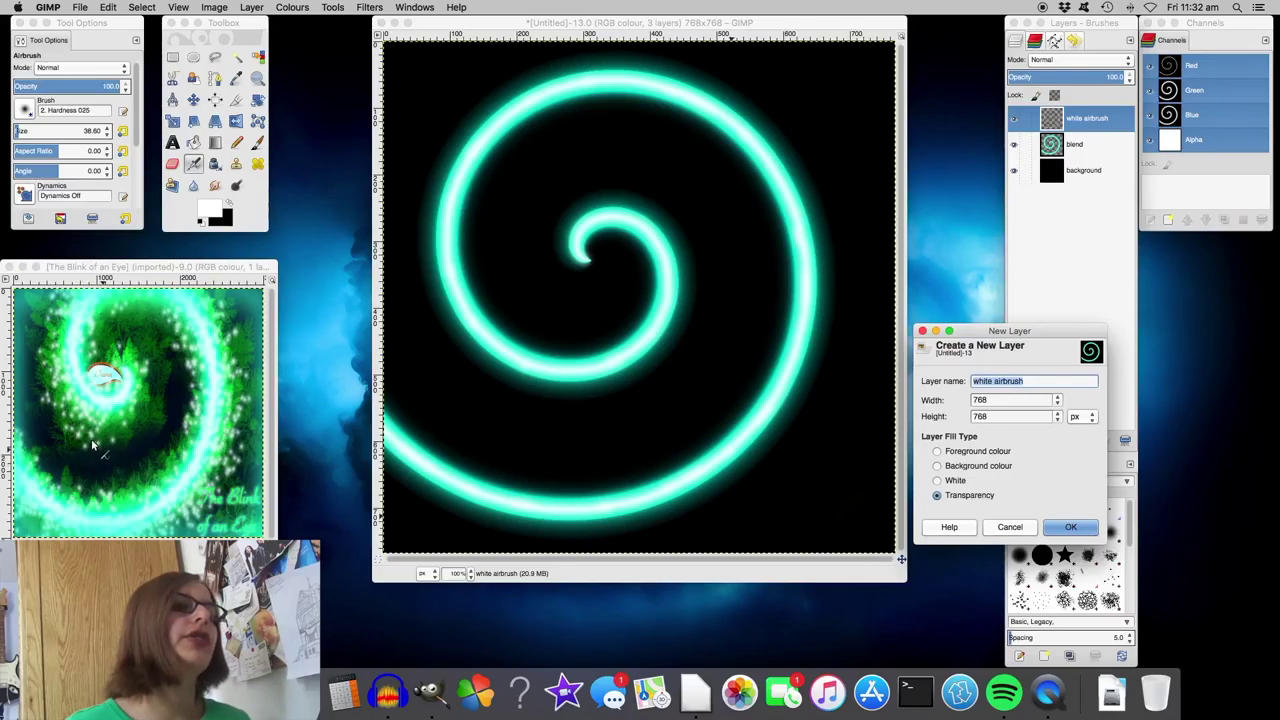
# - Name the new layer 'white dots' and create it
pyautogui.press('Right')
pyautogui.press('BackSpace')
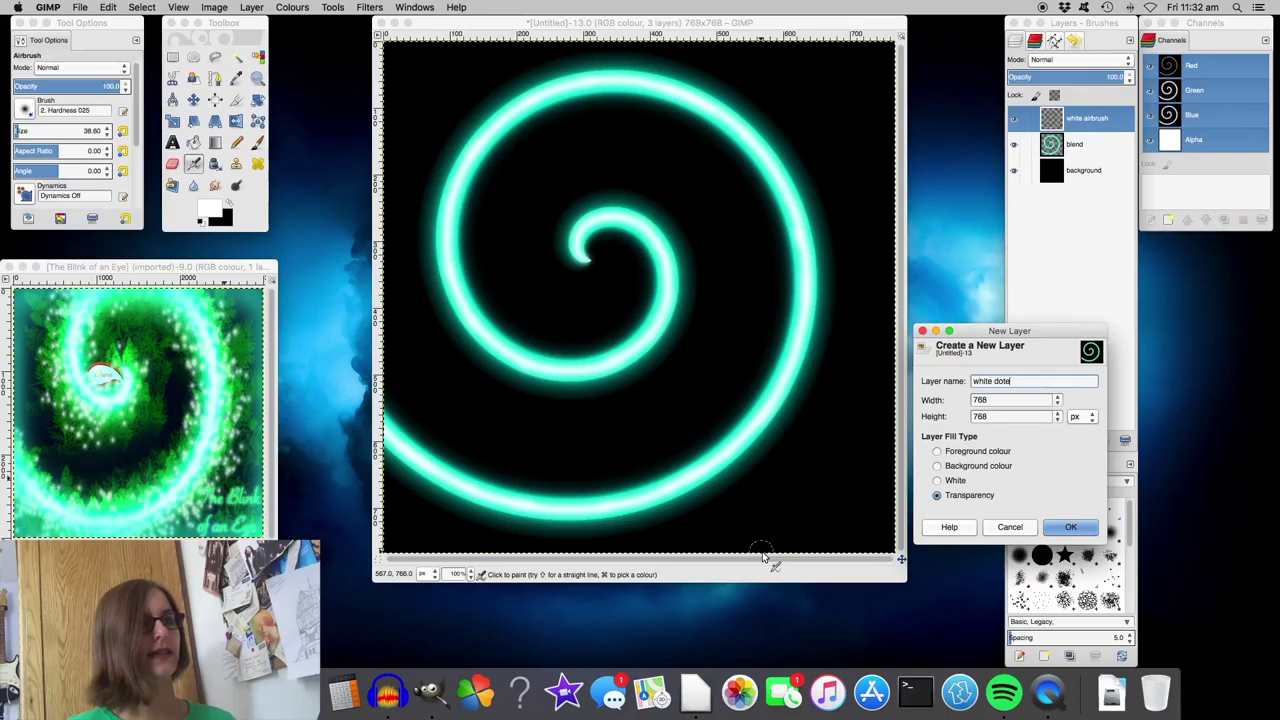
pyautogui.write('dots')
pyautogui.press('Return')
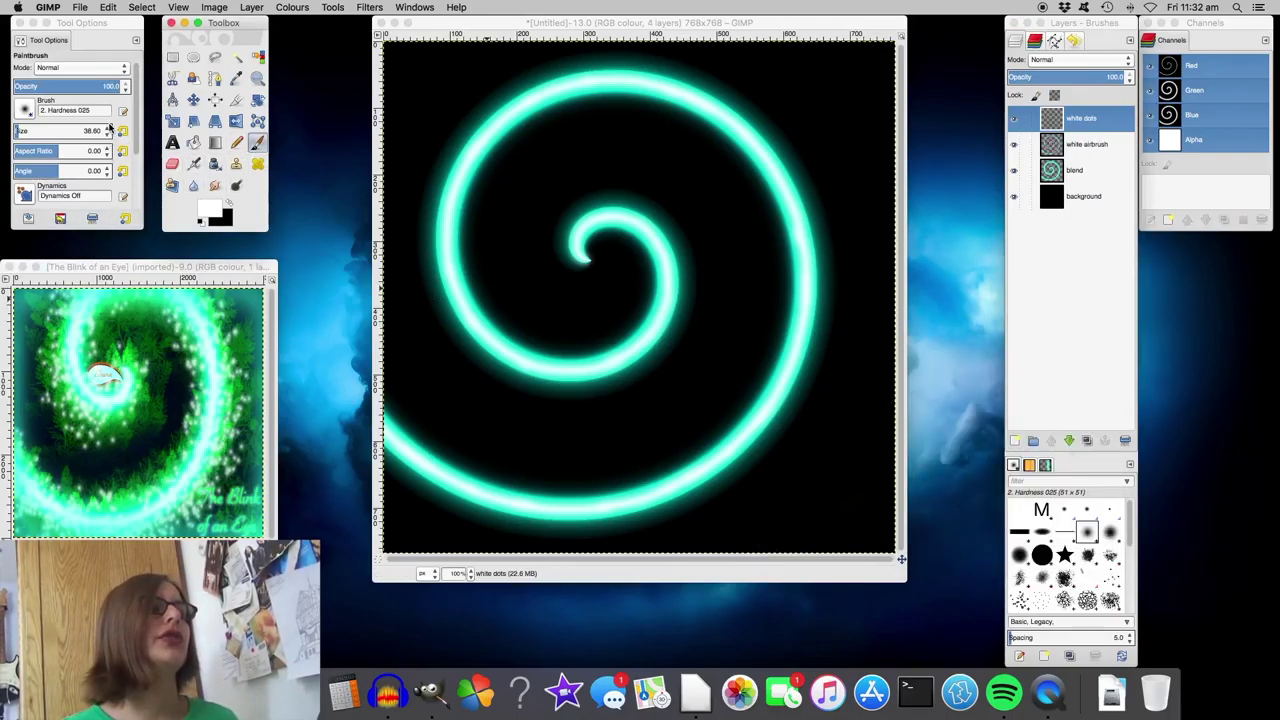
# - Set the jittered brush to 50.60 and scatter white dots around the spiral centre
pyautogui.moveTo(110, 128); pyautogui.dragTo(112, 128)
pyautogui.click(491, 287)
pyautogui.click(437, 337)
pyautogui.click(503, 338)
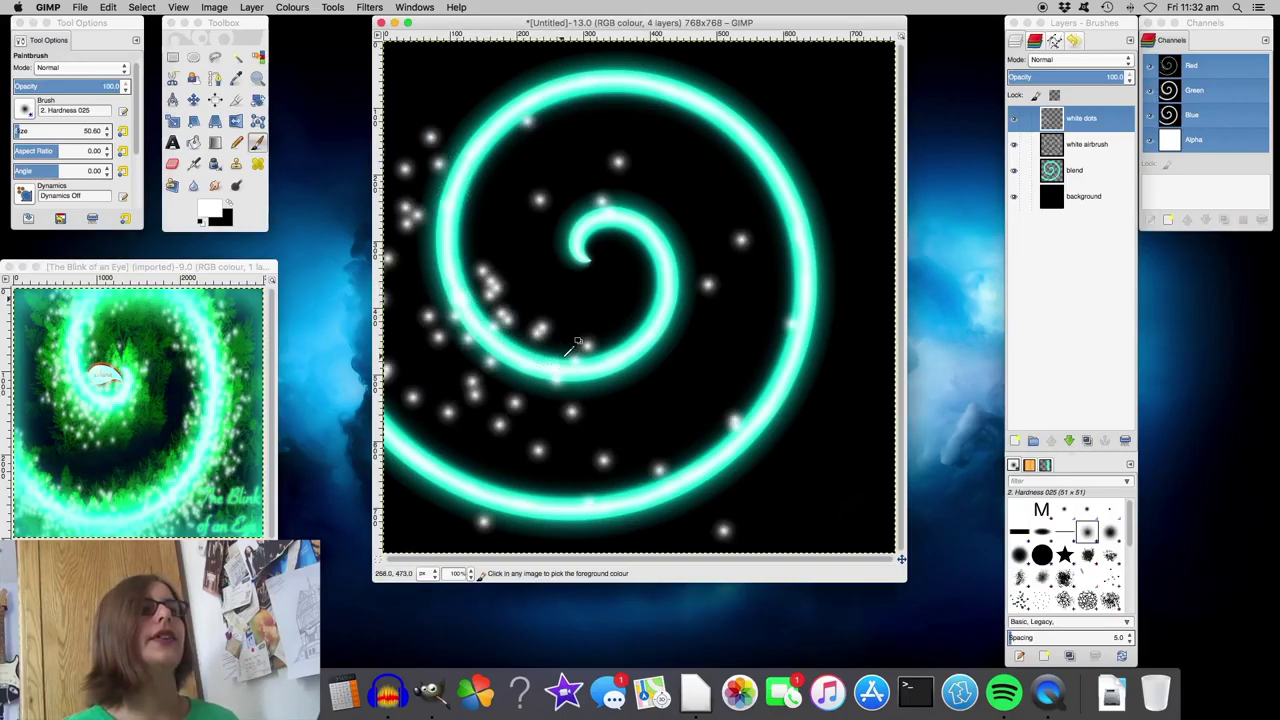
pyautogui.press('super+z')
pyautogui.press('super+z')
pyautogui.press('super+z')
pyautogui.press('super+z')
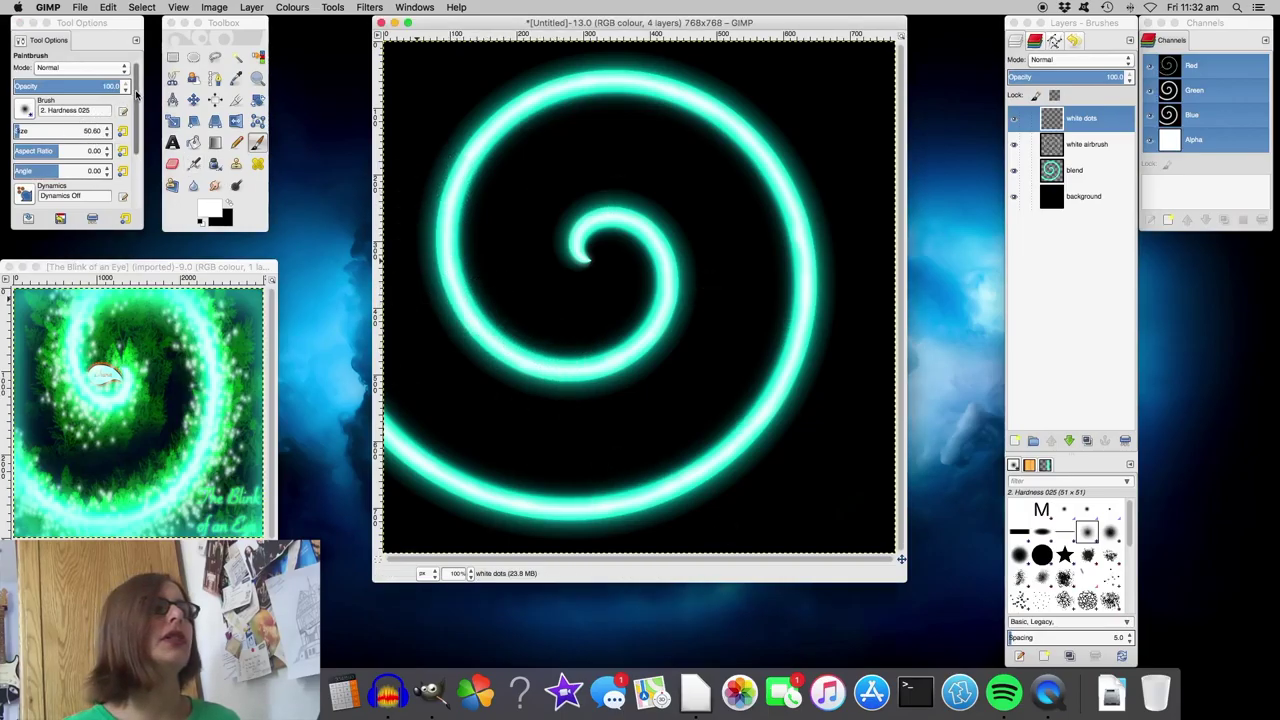
pyautogui.scroll(-3, 137, 93)
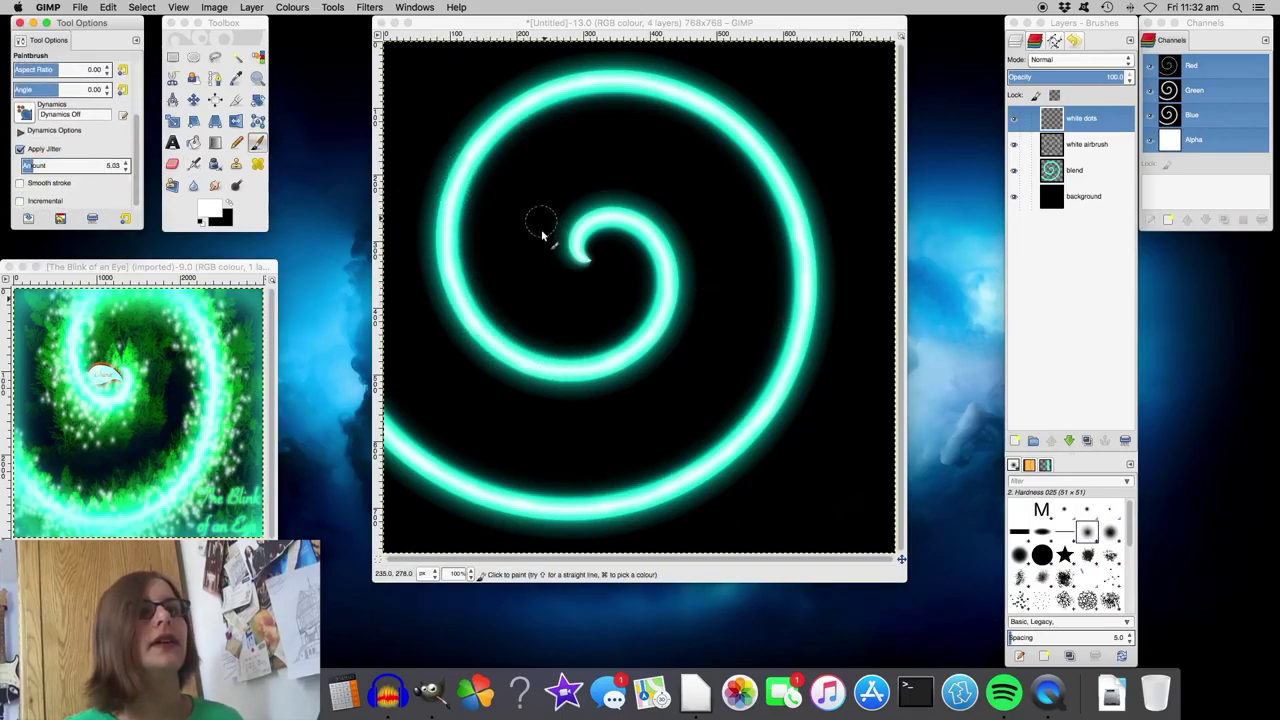
pyautogui.moveTo(586, 251)
pyautogui.mouseDown()
pyautogui.moveTo(606, 218)
pyautogui.moveTo(656, 231)
pyautogui.moveTo(671, 261)
pyautogui.moveTo(650, 323)
pyautogui.moveTo(591, 370)
pyautogui.mouseUp()
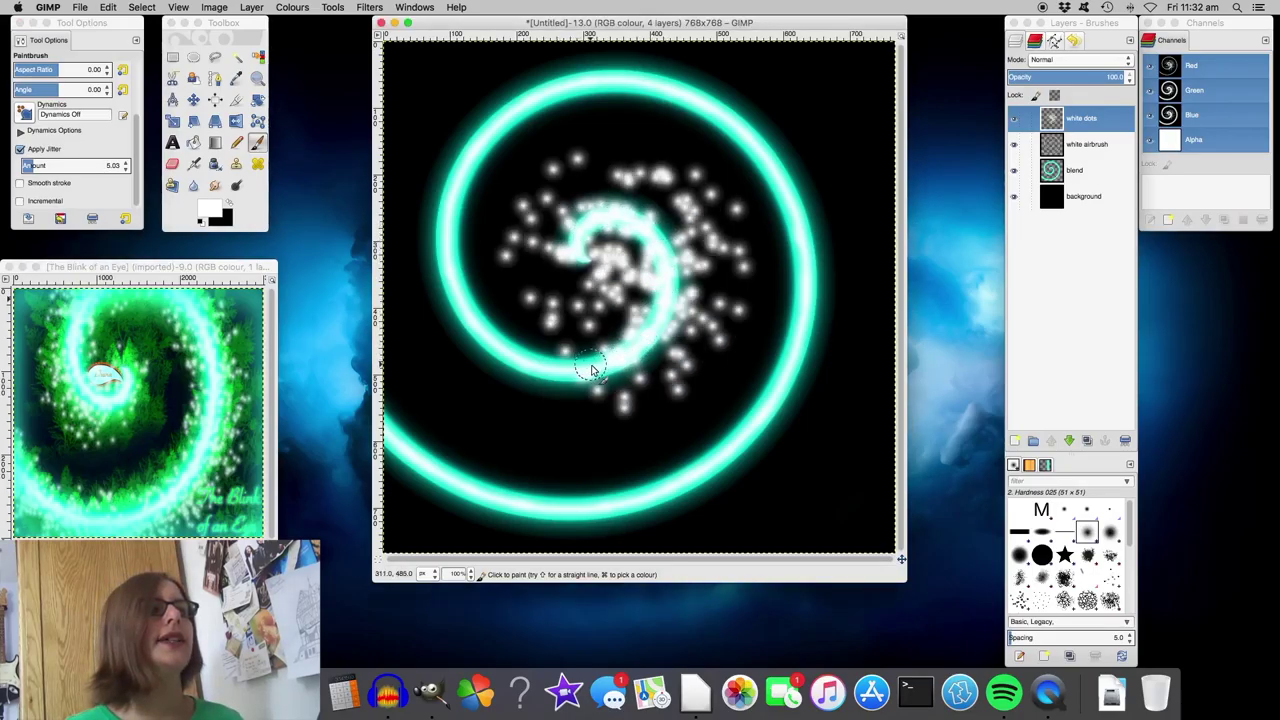
# - Keep 'white dots' on top and scatter more dots along the lower, left and upper arms
pyautogui.press('super')
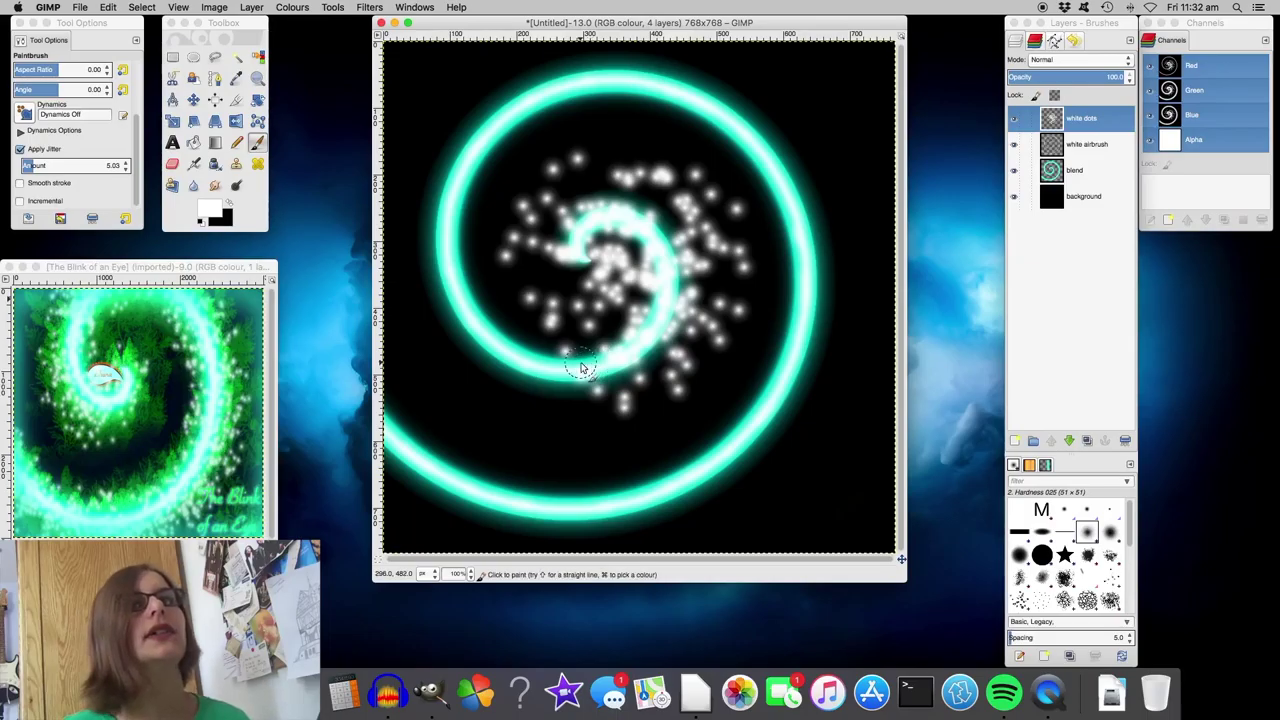
pyautogui.click(1068, 441)
pyautogui.click(1068, 441)
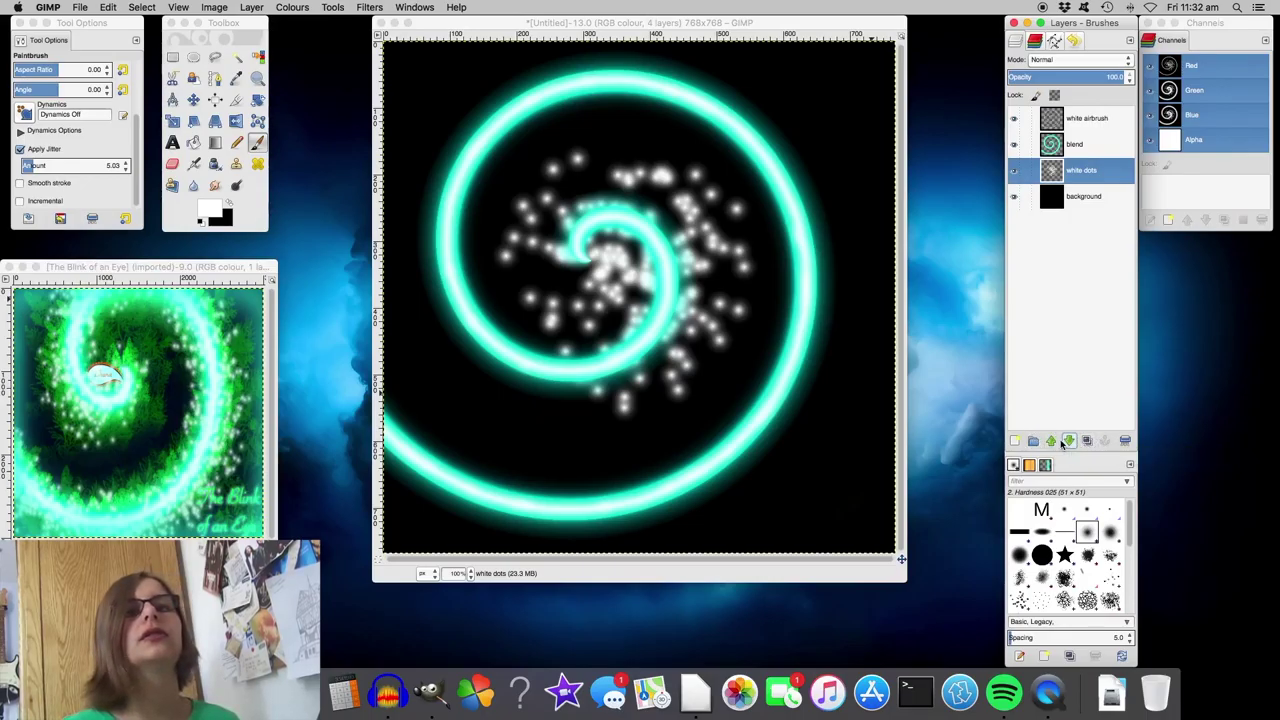
pyautogui.click(1057, 443)
pyautogui.click(1057, 443)
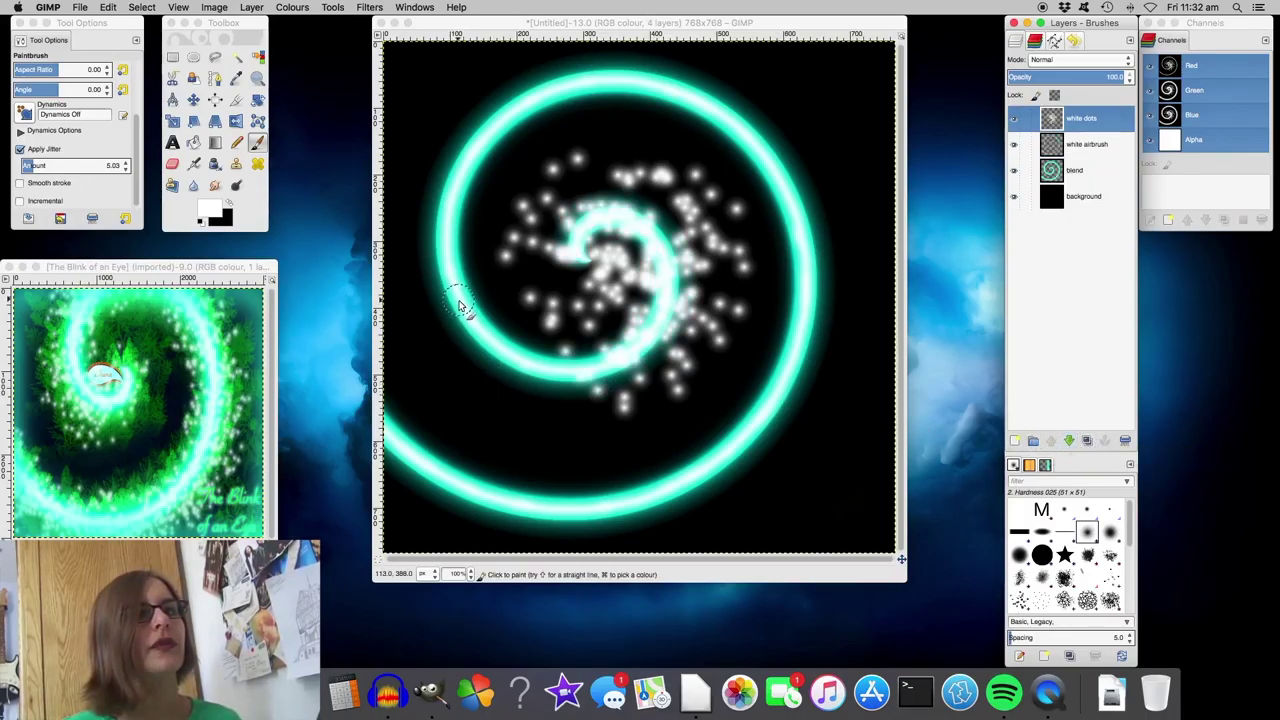
pyautogui.moveTo(460, 305); pyautogui.dragTo(585, 420)
pyautogui.moveTo(470, 135)
pyautogui.mouseDown()
pyautogui.moveTo(453, 168)
pyautogui.moveTo(436, 249)
pyautogui.moveTo(449, 294)
pyautogui.mouseUp()
pyautogui.moveTo(470, 150)
pyautogui.mouseDown()
pyautogui.moveTo(592, 82)
pyautogui.moveTo(721, 97)
pyautogui.moveTo(786, 208)
pyautogui.moveTo(806, 283)
pyautogui.moveTo(802, 367)
pyautogui.moveTo(749, 428)
pyautogui.moveTo(640, 499)
pyautogui.moveTo(581, 505)
pyautogui.moveTo(381, 466)
pyautogui.moveTo(314, 395)
pyautogui.moveTo(396, 410)
pyautogui.mouseUp()
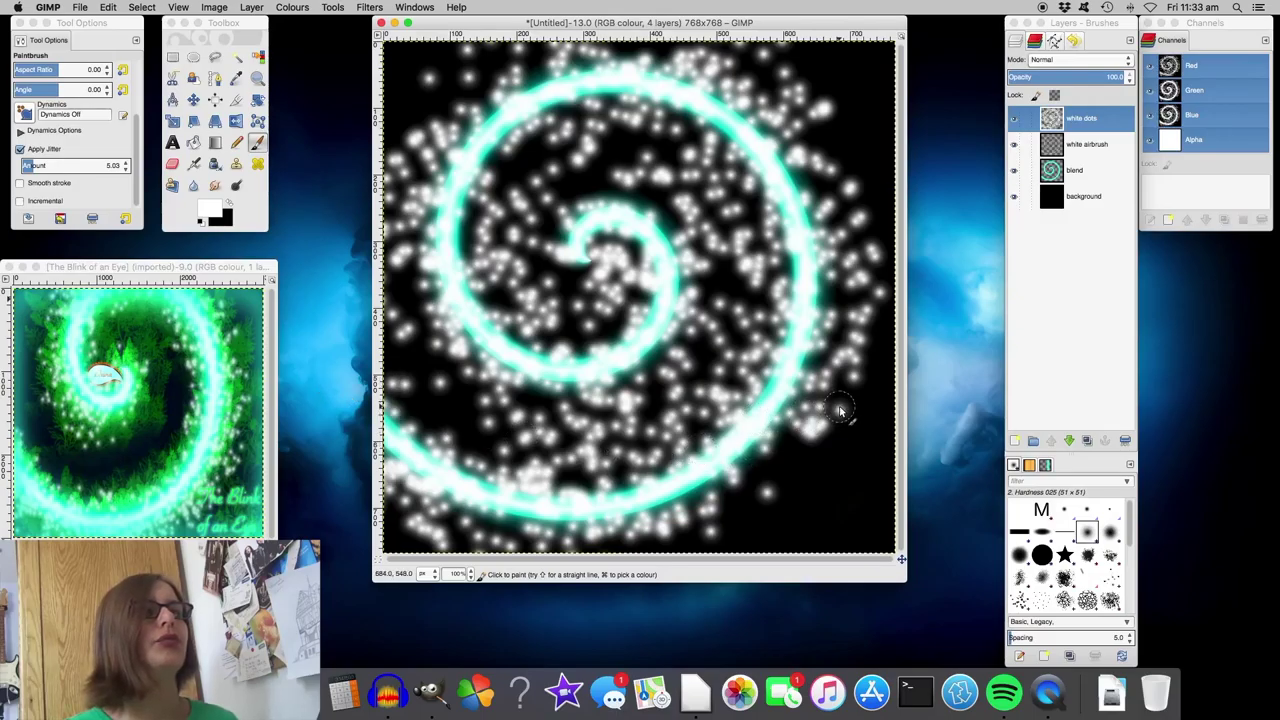
pyautogui.click(173, 165)
# - Enlarge the Eraser to about 211 and clear dots from the spiral centre and left edge
pyautogui.scroll(3, 126, 144)
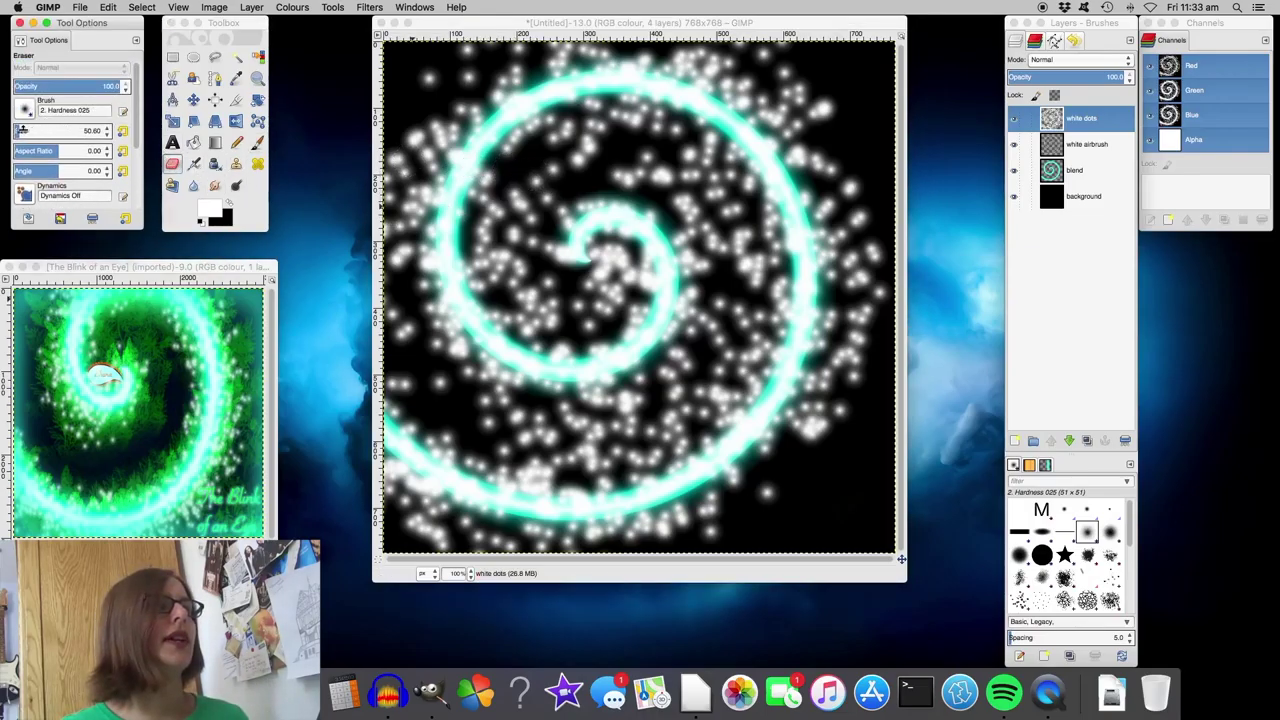
pyautogui.moveTo(16, 130); pyautogui.dragTo(12, 130)
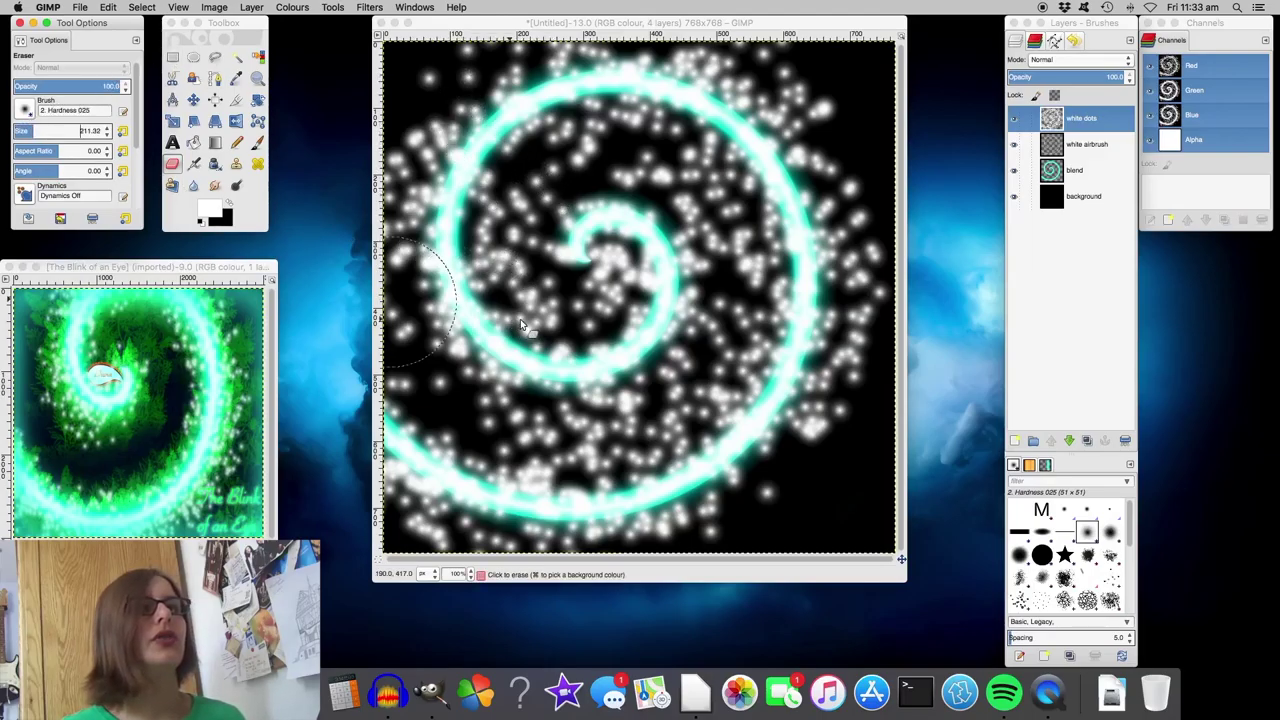
pyautogui.moveTo(28, 130); pyautogui.dragTo(32, 130)
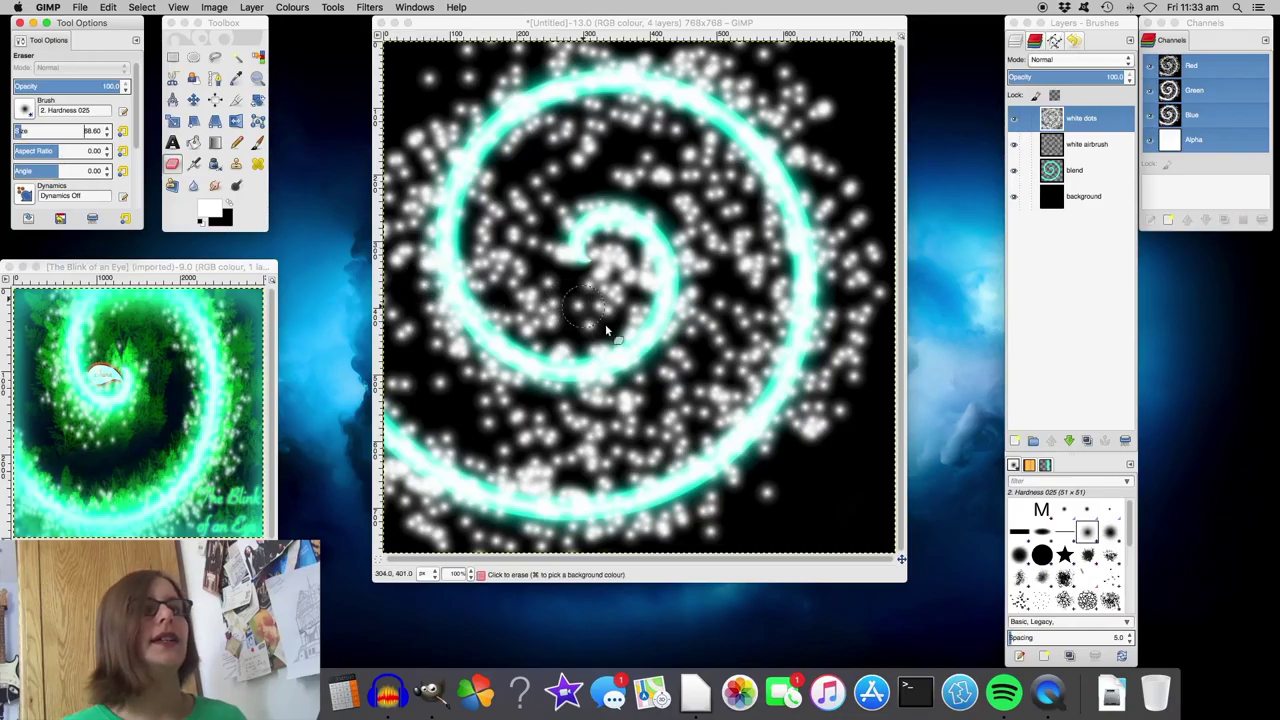
pyautogui.moveTo(625, 320)
pyautogui.mouseDown()
pyautogui.moveTo(611, 264)
pyautogui.moveTo(604, 297)
pyautogui.moveTo(523, 300)
pyautogui.moveTo(504, 232)
pyautogui.moveTo(534, 165)
pyautogui.moveTo(603, 146)
pyautogui.moveTo(707, 184)
pyautogui.moveTo(733, 252)
pyautogui.moveTo(717, 334)
pyautogui.moveTo(643, 411)
pyautogui.moveTo(570, 432)
pyautogui.moveTo(453, 418)
pyautogui.mouseUp()
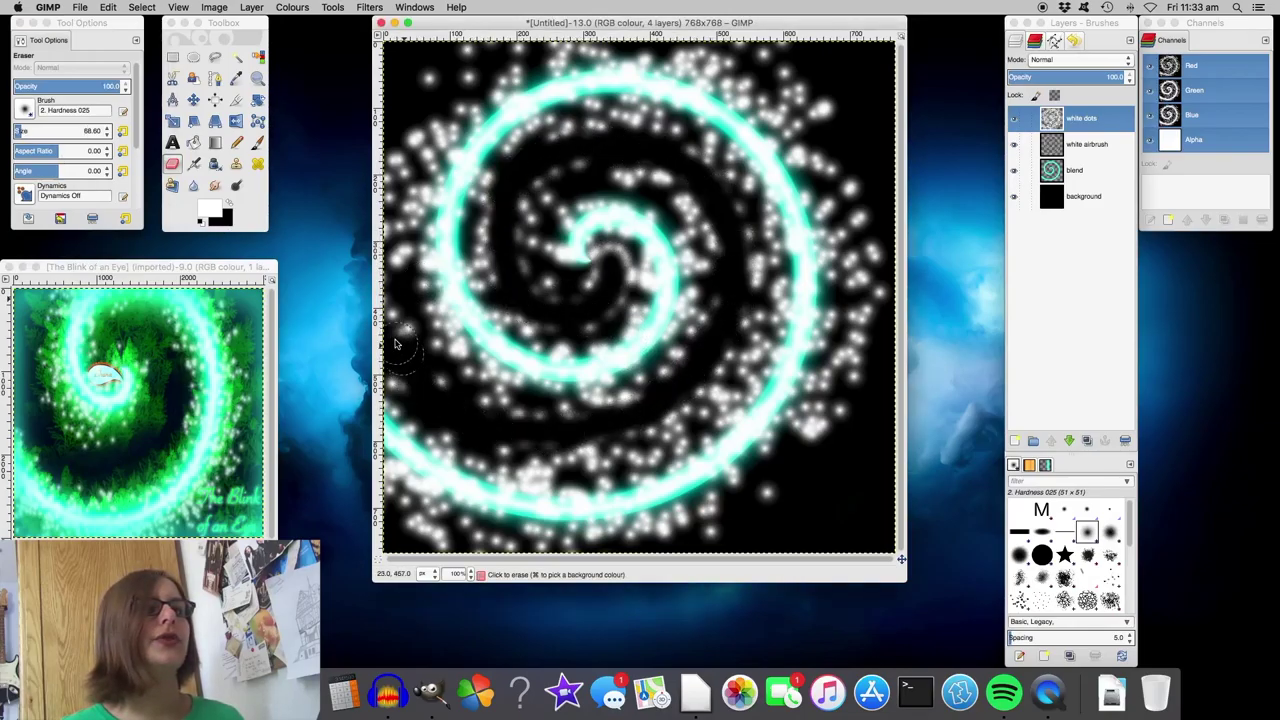
pyautogui.click(392, 296)
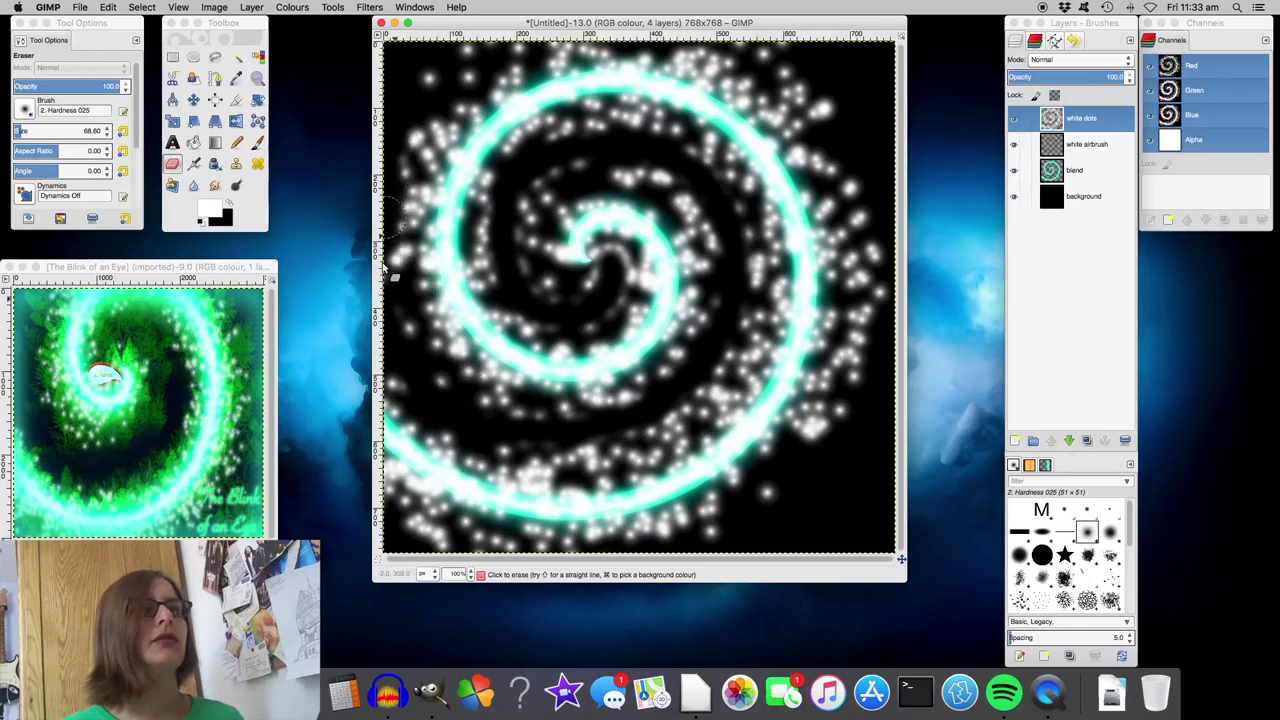
pyautogui.moveTo(624, 283)
pyautogui.mouseDown()
pyautogui.moveTo(620, 315)
pyautogui.moveTo(563, 330)
pyautogui.moveTo(549, 297)
pyautogui.moveTo(578, 308)
pyautogui.mouseUp()
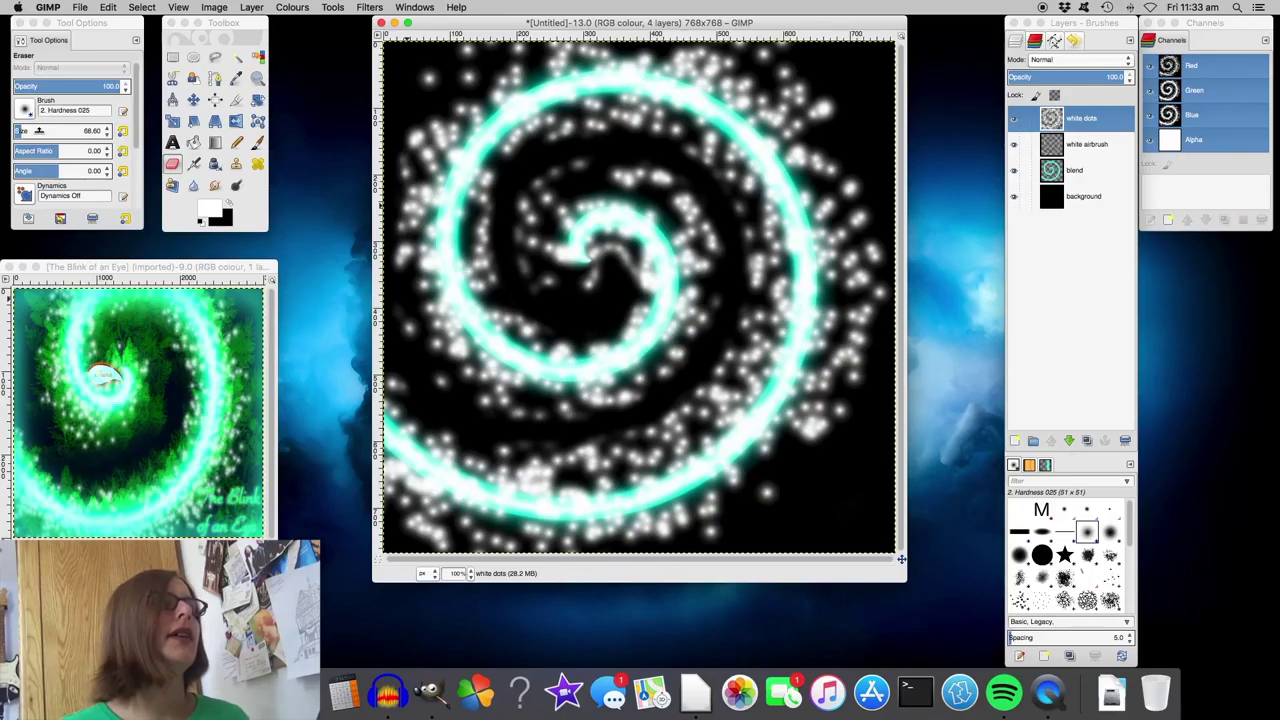
# - Reduce the Eraser to about 33.58 and thin dots around the centre, upper right and lower middle
pyautogui.click(17, 133)
pyautogui.click(17, 133)
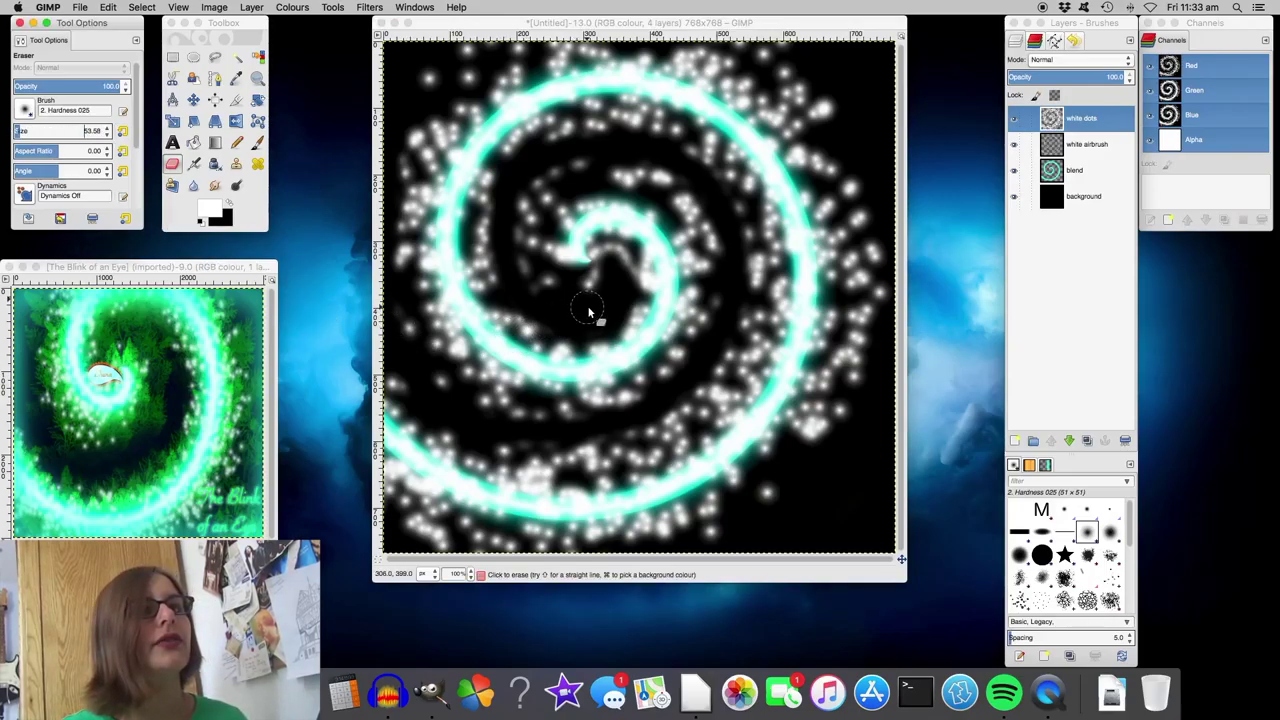
pyautogui.click(535, 291)
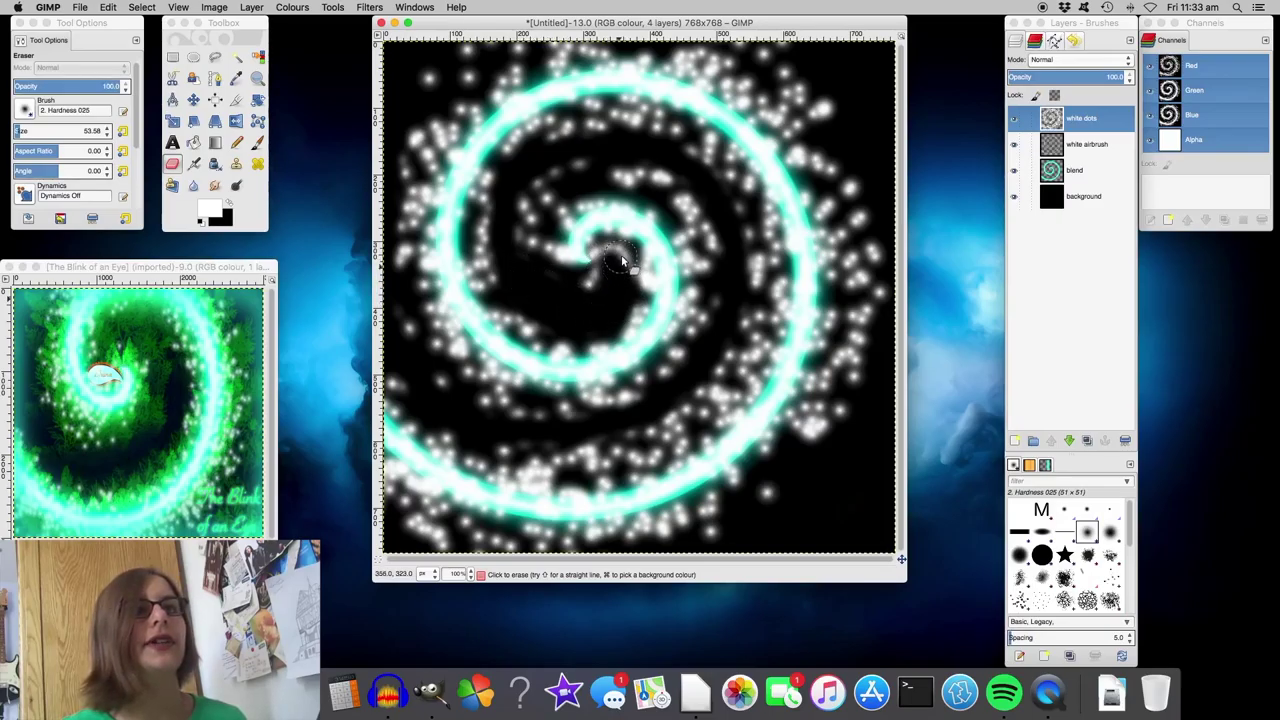
pyautogui.moveTo(623, 265)
pyautogui.mouseDown()
pyautogui.moveTo(585, 291)
pyautogui.moveTo(603, 280)
pyautogui.moveTo(553, 272)
pyautogui.moveTo(545, 280)
pyautogui.moveTo(630, 270)
pyautogui.moveTo(604, 311)
pyautogui.moveTo(553, 328)
pyautogui.moveTo(512, 242)
pyautogui.moveTo(531, 186)
pyautogui.moveTo(583, 162)
pyautogui.moveTo(521, 197)
pyautogui.moveTo(512, 241)
pyautogui.moveTo(514, 208)
pyautogui.moveTo(516, 261)
pyautogui.moveTo(514, 210)
pyautogui.moveTo(521, 197)
pyautogui.moveTo(524, 226)
pyautogui.moveTo(548, 185)
pyautogui.moveTo(543, 240)
pyautogui.mouseUp()
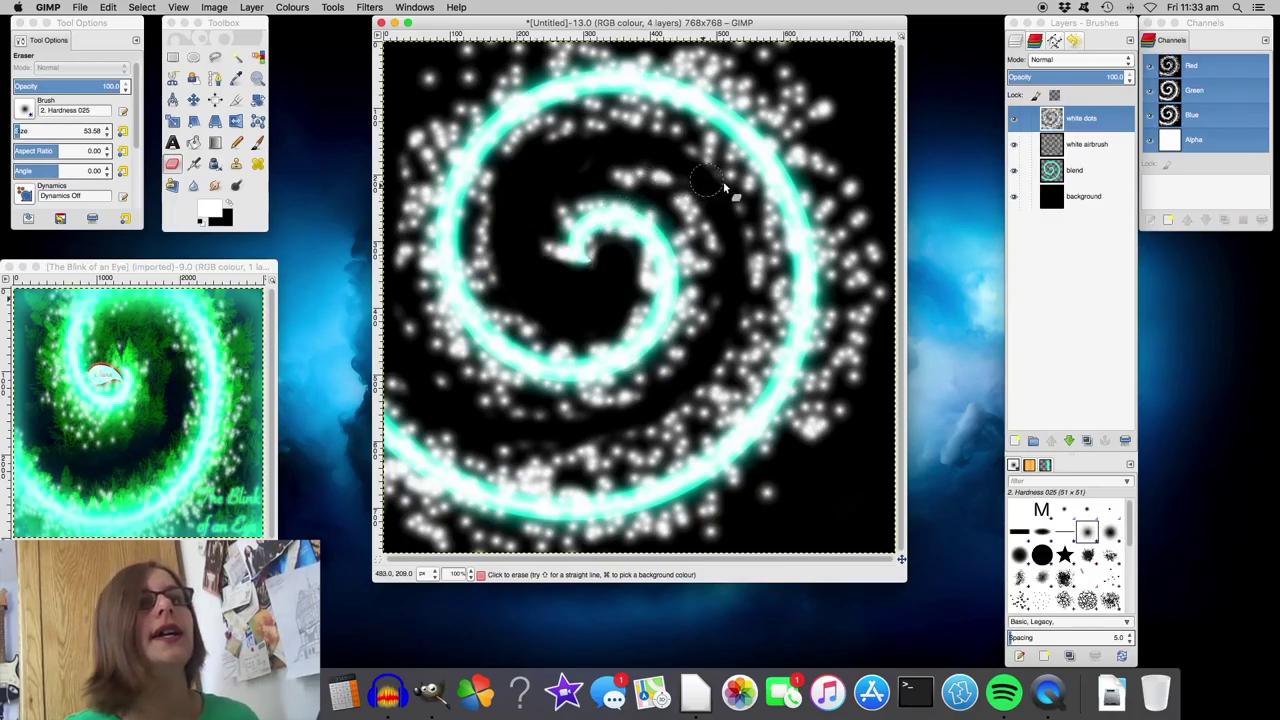
pyautogui.moveTo(729, 178)
pyautogui.mouseDown()
pyautogui.moveTo(711, 260)
pyautogui.moveTo(748, 236)
pyautogui.mouseUp()
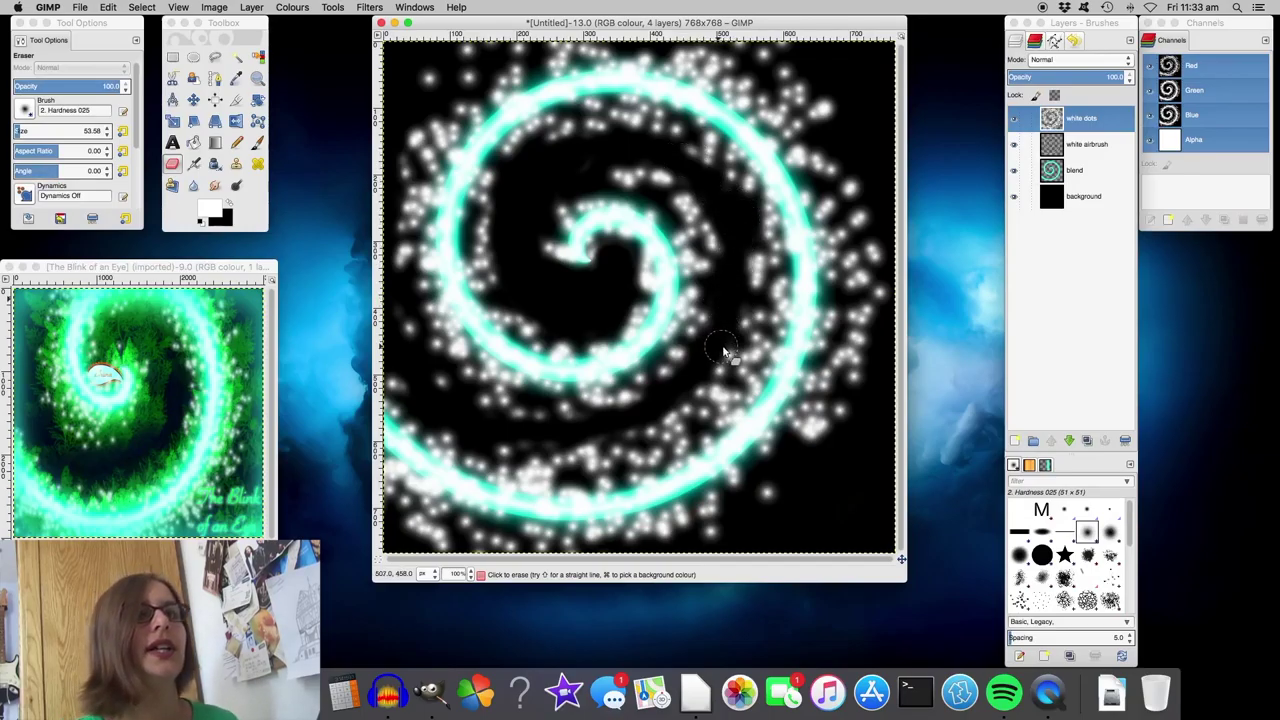
pyautogui.moveTo(738, 298)
pyautogui.mouseDown()
pyautogui.moveTo(723, 373)
pyautogui.moveTo(693, 408)
pyautogui.moveTo(616, 440)
pyautogui.moveTo(575, 442)
pyautogui.mouseUp()
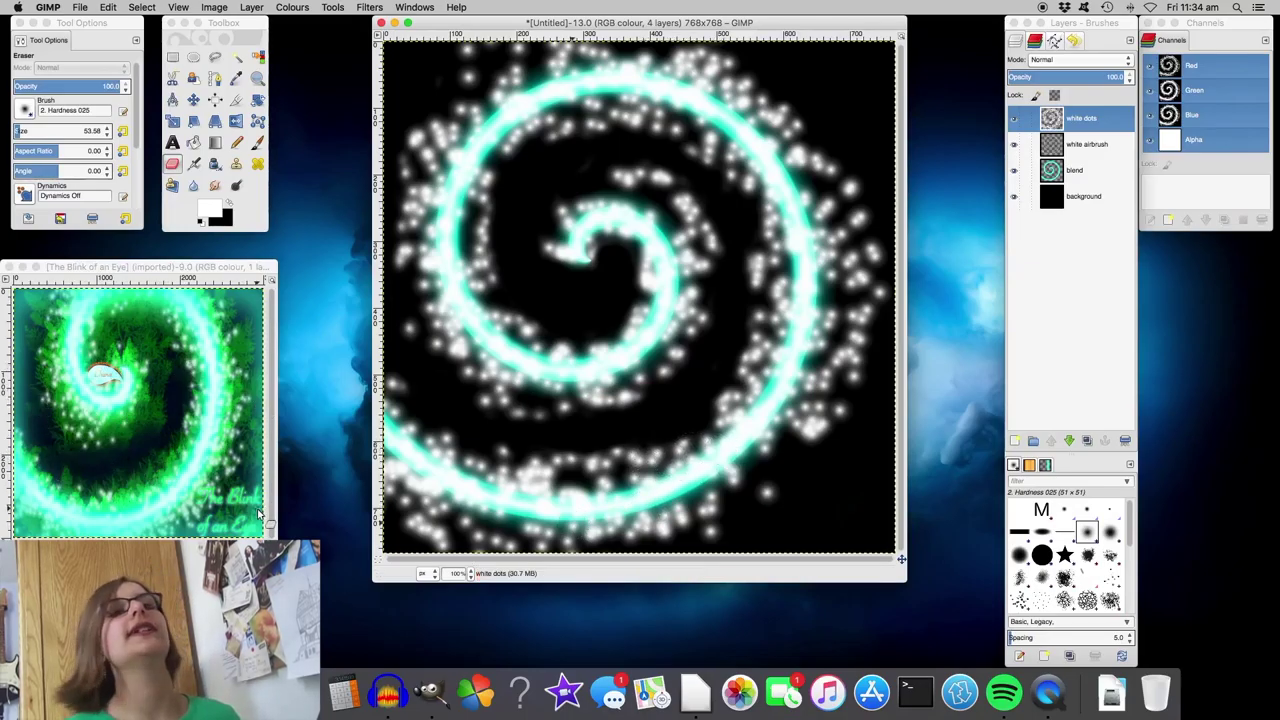
# - Add a 'trees 1' layer and move it below the blend layer
pyautogui.click(1018, 441)
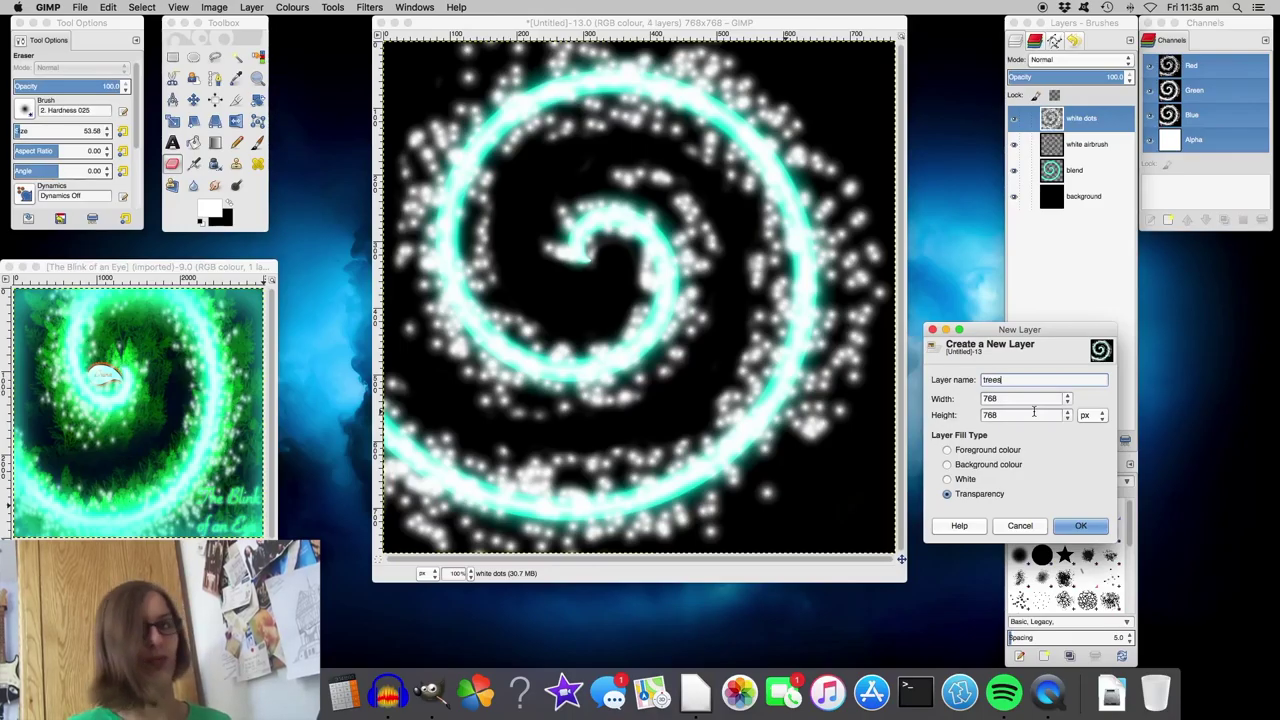
pyautogui.press('Return')
pyautogui.click(1069, 441)
pyautogui.click(1069, 441)
pyautogui.click(1069, 441)
# - Sample bright green from the reference image as the painting colour
pyautogui.click(236, 78)
pyautogui.click(162, 266)
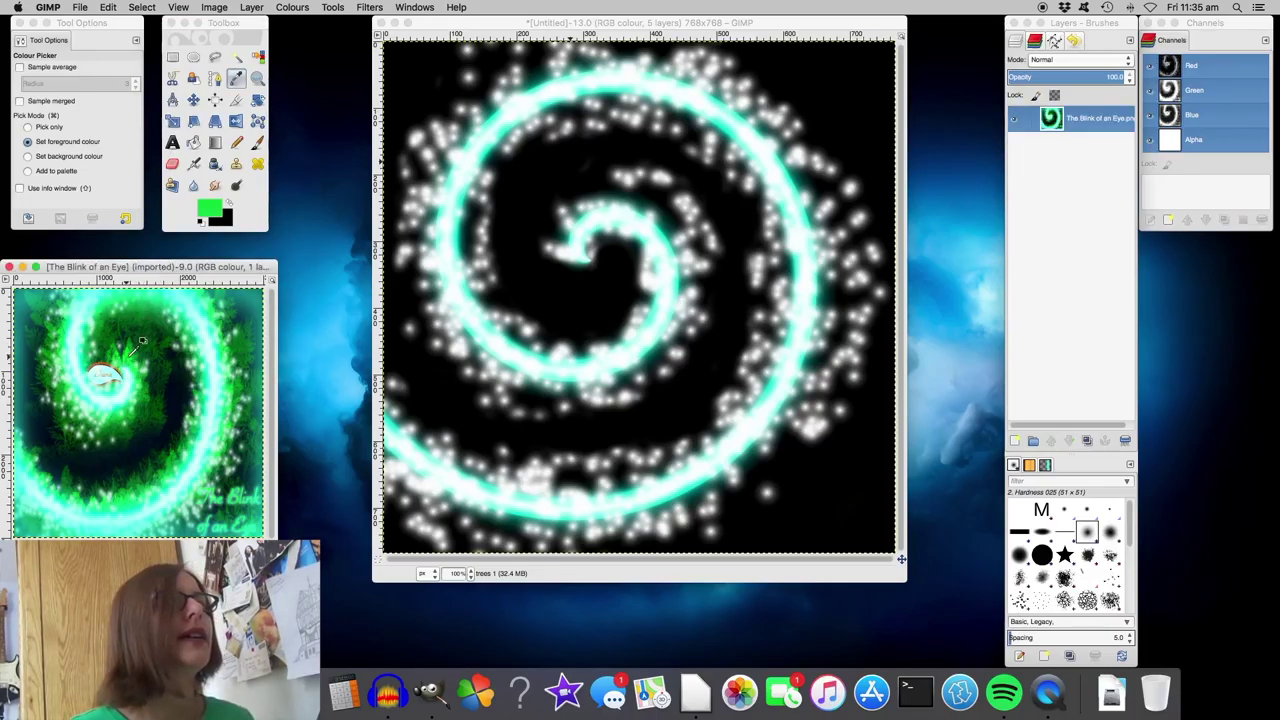
pyautogui.click(427, 140)
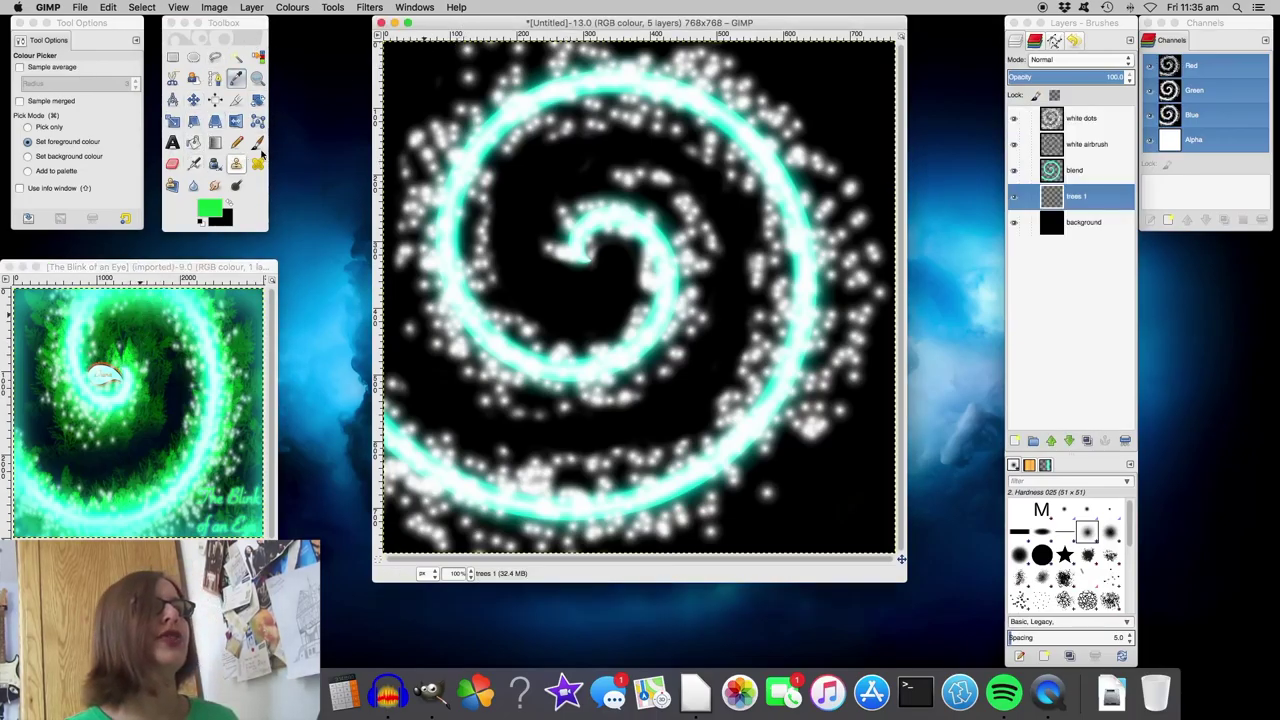
# - Set the Paintbrush to the Vegetation 02 brush and nudge its size up to 138.18
pyautogui.click(259, 145)
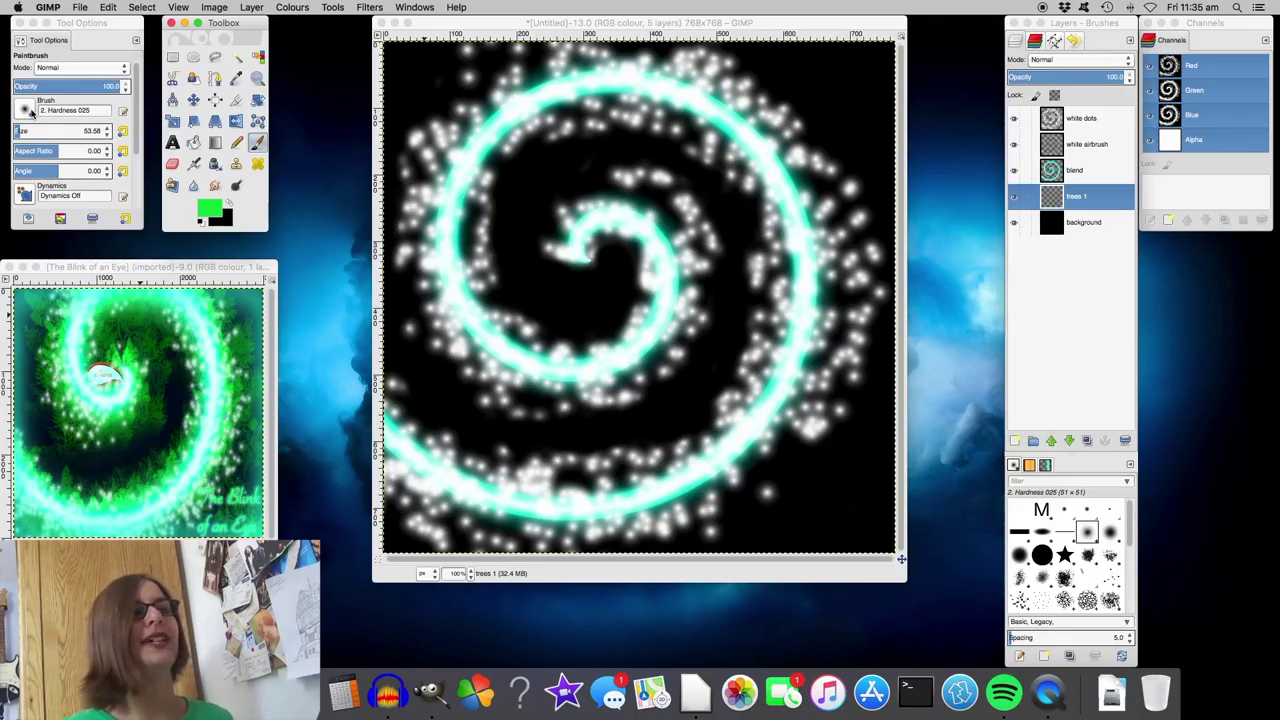
pyautogui.click(28, 110)
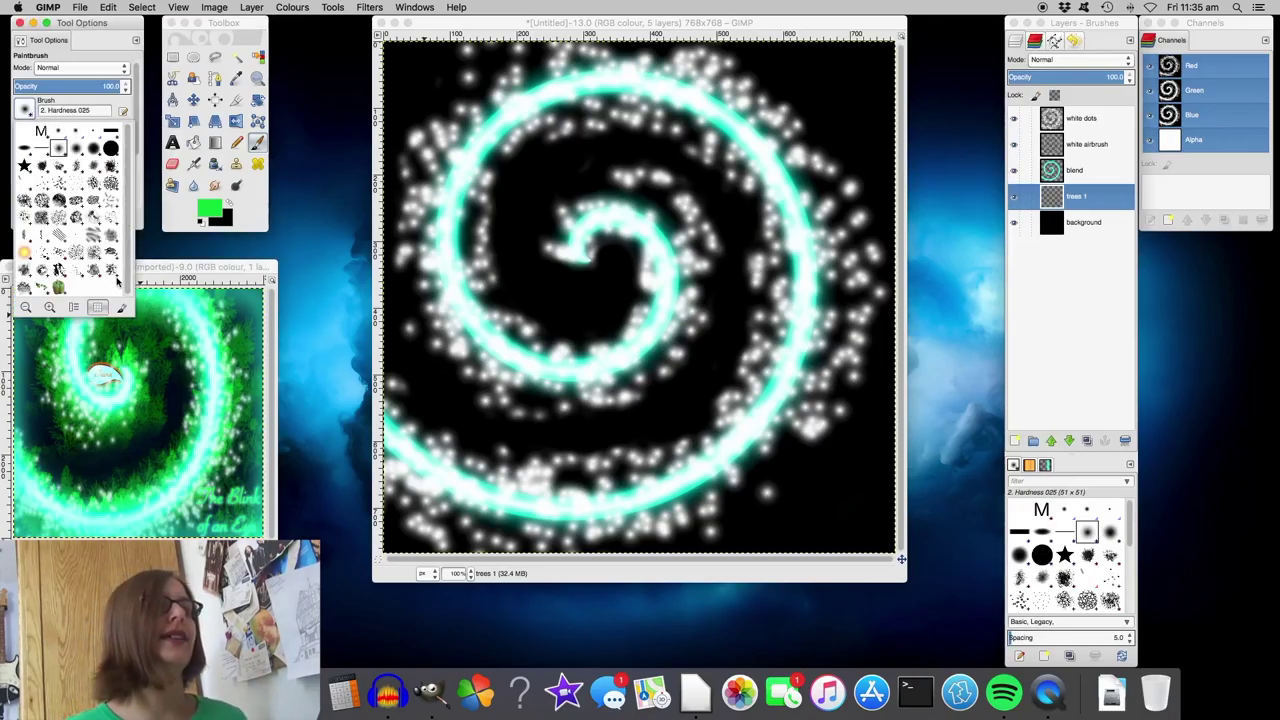
pyautogui.click(24, 289)
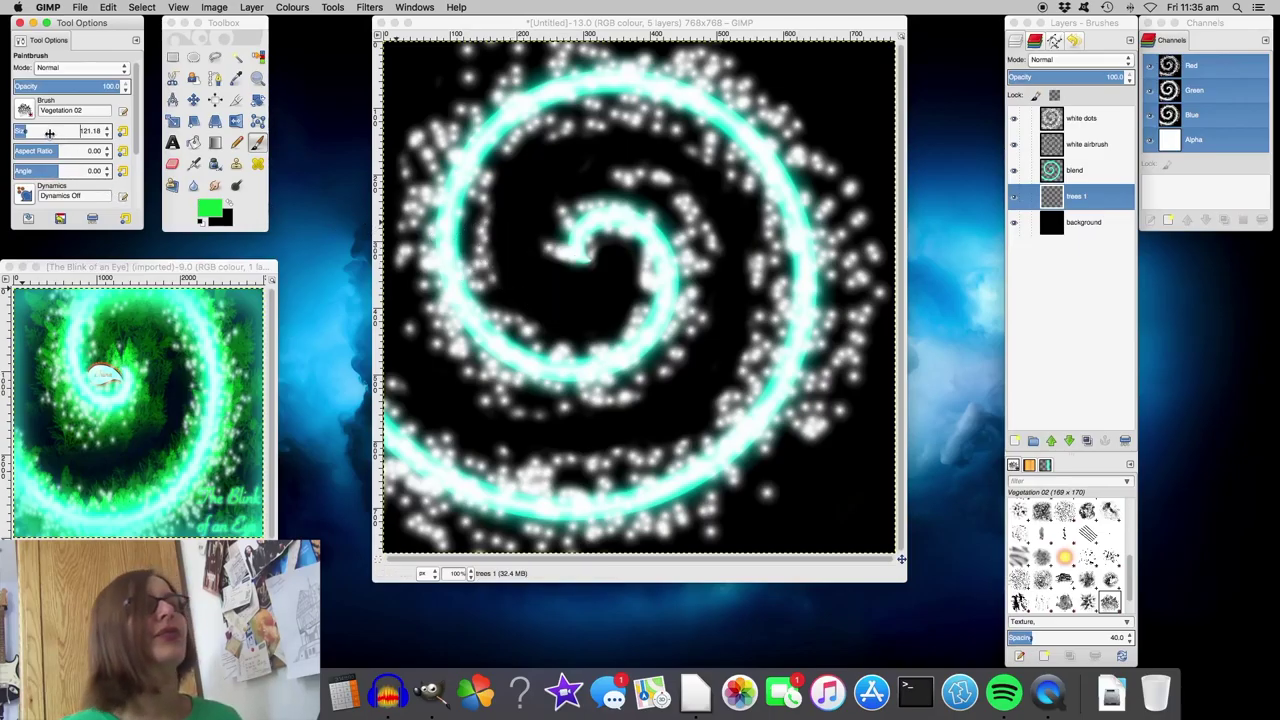
pyautogui.moveTo(592, 271)
pyautogui.mouseDown()
pyautogui.moveTo(580, 255)
pyautogui.moveTo(621, 219)
pyautogui.moveTo(592, 288)
pyautogui.moveTo(566, 140)
pyautogui.mouseUp()
pyautogui.hotkey('ctrl', 'z')
pyautogui.scroll(-3, 133, 130)
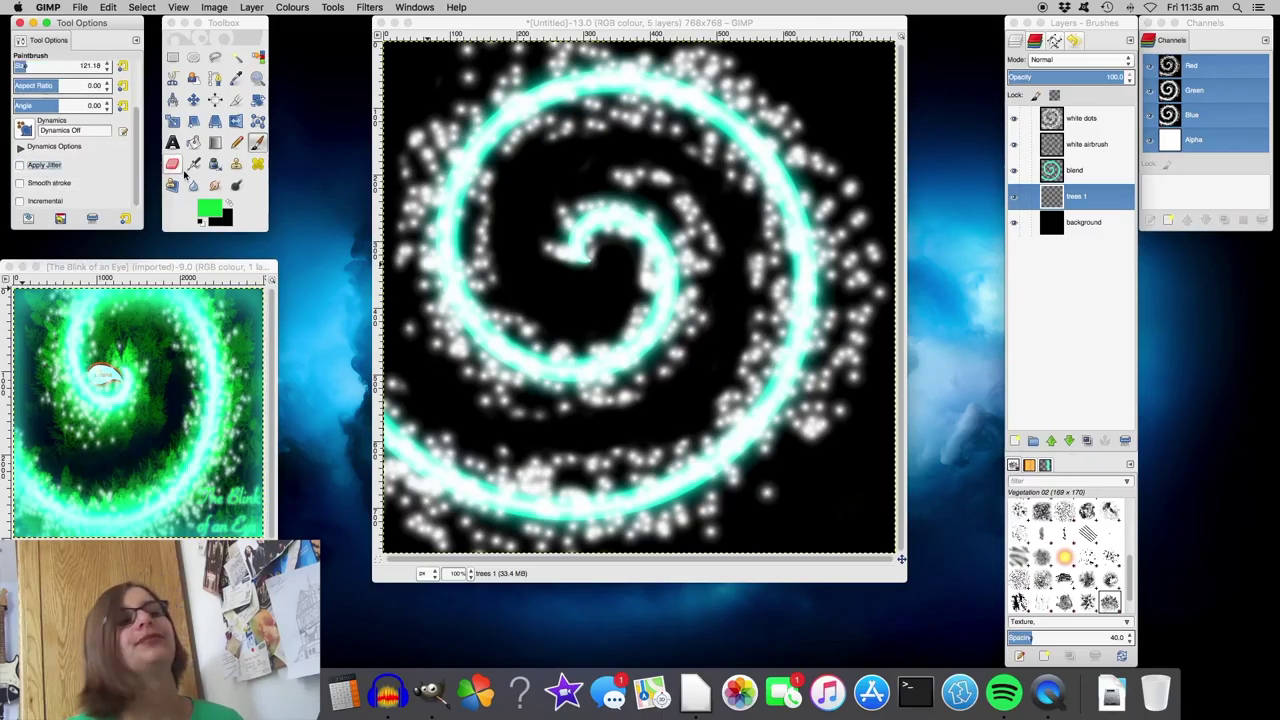
pyautogui.scroll(3, 110, 140)
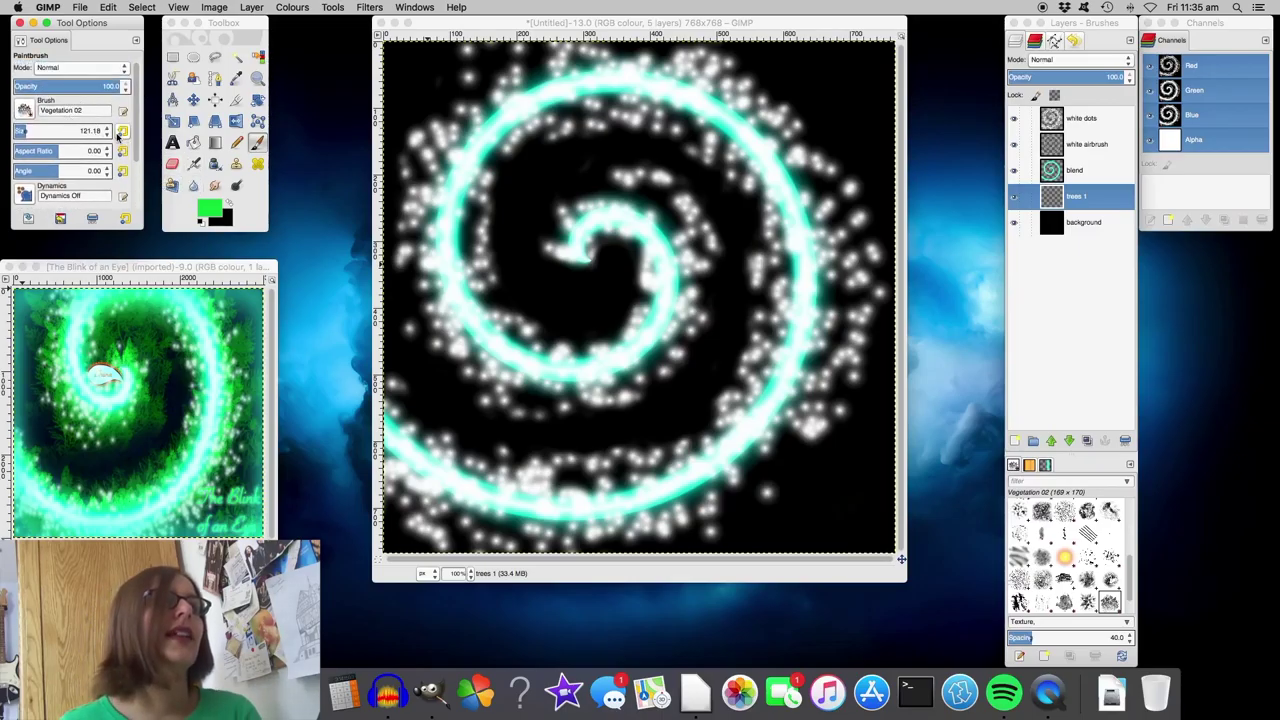
pyautogui.click(108, 129)
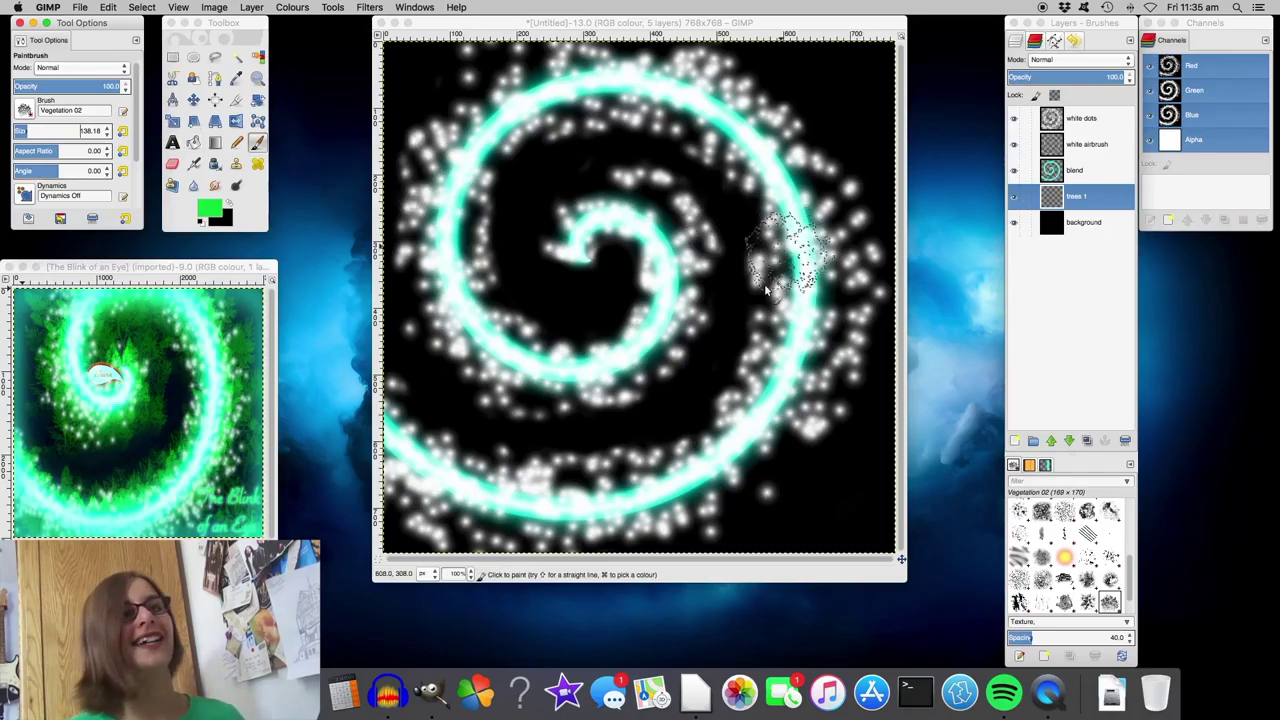
# - Paint Vegetation 02 foliage at the spiral centre and along the inner arm, then reset zoom to 100%
pyautogui.click(584, 262)
pyautogui.moveTo(578, 228)
pyautogui.mouseDown()
pyautogui.moveTo(652, 248)
pyautogui.moveTo(656, 285)
pyautogui.moveTo(588, 362)
pyautogui.moveTo(446, 272)
pyautogui.moveTo(514, 114)
pyautogui.moveTo(595, 65)
pyautogui.moveTo(712, 85)
pyautogui.moveTo(788, 178)
pyautogui.moveTo(800, 300)
pyautogui.moveTo(765, 400)
pyautogui.moveTo(725, 455)
pyautogui.moveTo(520, 512)
pyautogui.moveTo(395, 440)
pyautogui.mouseUp()
pyautogui.press('-')
pyautogui.press('-')
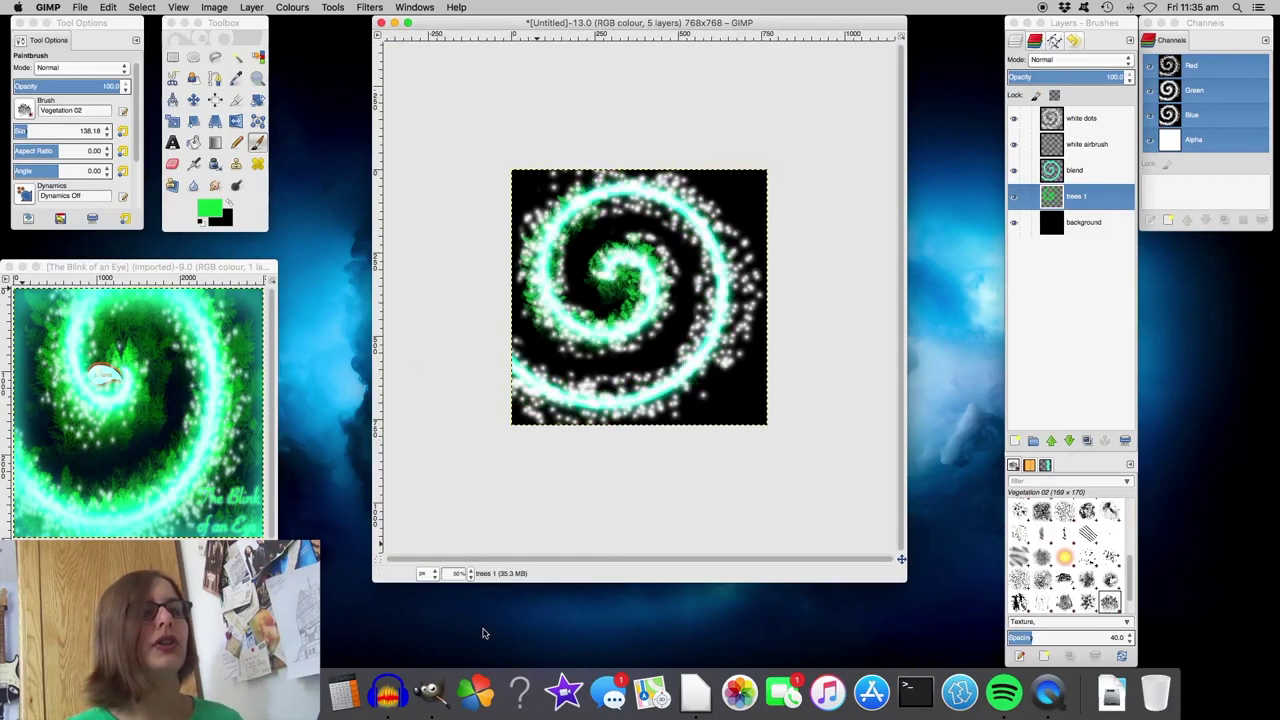
pyautogui.click(468, 573)
pyautogui.click(462, 628)
# - Paint foliage along the right, lower and upper-right spiral arms, undoing one bad stroke
pyautogui.moveTo(548, 512)
pyautogui.mouseDown()
pyautogui.moveTo(470, 490)
pyautogui.moveTo(400, 440)
pyautogui.moveTo(490, 515)
pyautogui.moveTo(640, 495)
pyautogui.moveTo(735, 445)
pyautogui.moveTo(790, 380)
pyautogui.moveTo(797, 450)
pyautogui.mouseUp()
pyautogui.press('super+z')
pyautogui.moveTo(800, 340)
pyautogui.mouseDown()
pyautogui.moveTo(757, 423)
pyautogui.moveTo(680, 495)
pyautogui.moveTo(560, 515)
pyautogui.mouseUp()
pyautogui.moveTo(794, 253)
pyautogui.mouseDown()
pyautogui.moveTo(785, 175)
pyautogui.moveTo(806, 267)
pyautogui.moveTo(800, 325)
pyautogui.moveTo(740, 110)
pyautogui.moveTo(648, 85)
pyautogui.moveTo(720, 130)
pyautogui.moveTo(765, 180)
pyautogui.moveTo(600, 85)
pyautogui.moveTo(577, 124)
pyautogui.mouseUp()
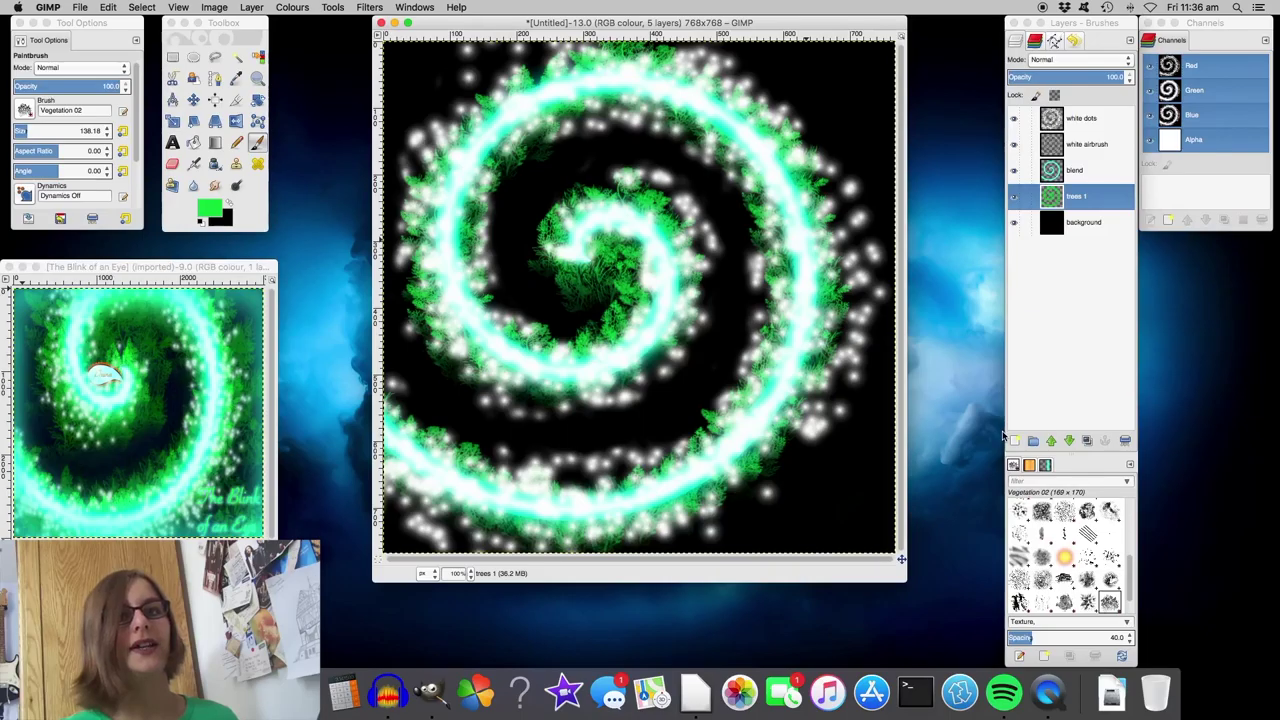
pyautogui.click(1014, 440)
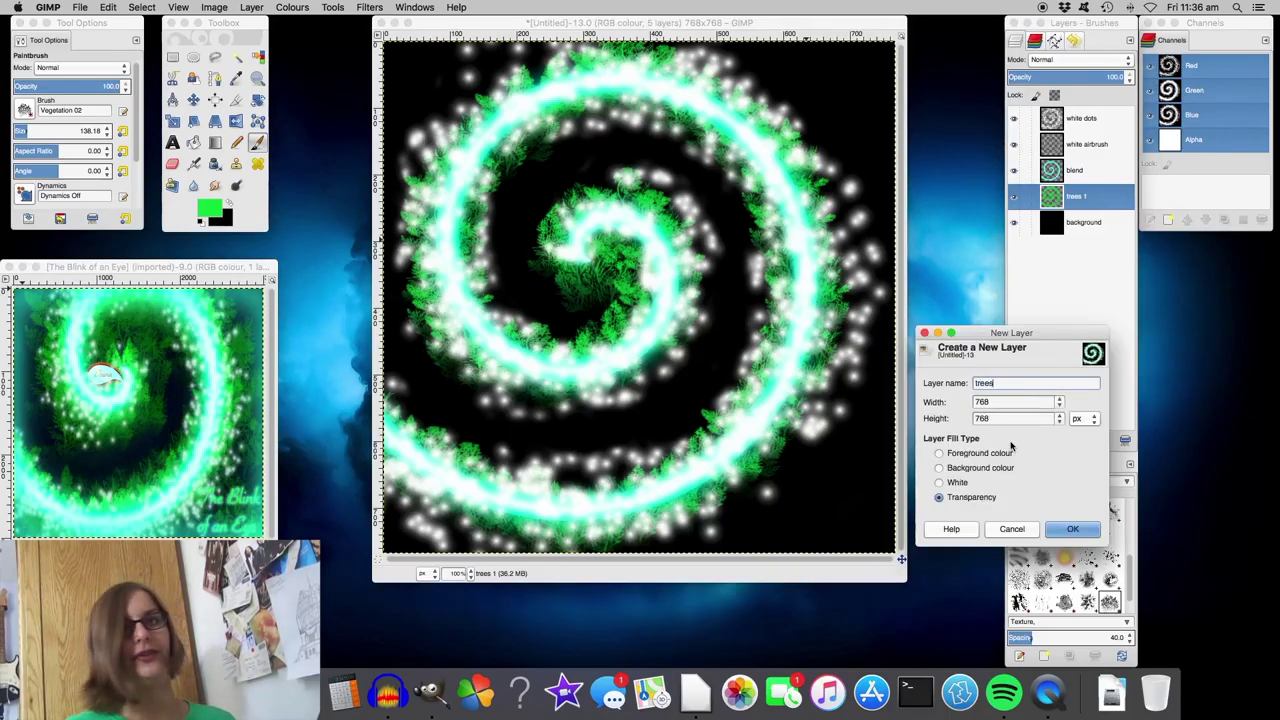
# - Name the new layer 'trees 2' and move it below trees 1
pyautogui.write('2')
pyautogui.press('Return')
pyautogui.click(1068, 441)
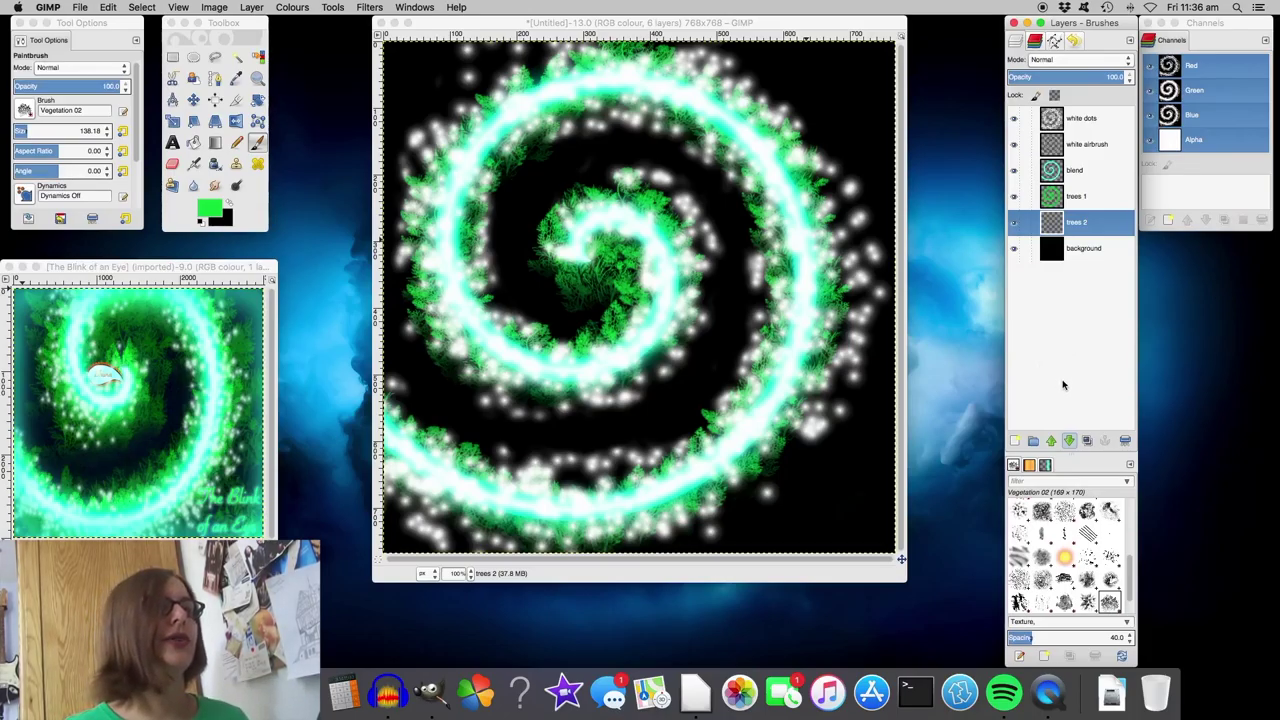
# - Sample a dark green from the reference image and enlarge the Vegetation brush to about 316
pyautogui.click(235, 78)
pyautogui.click(195, 298)
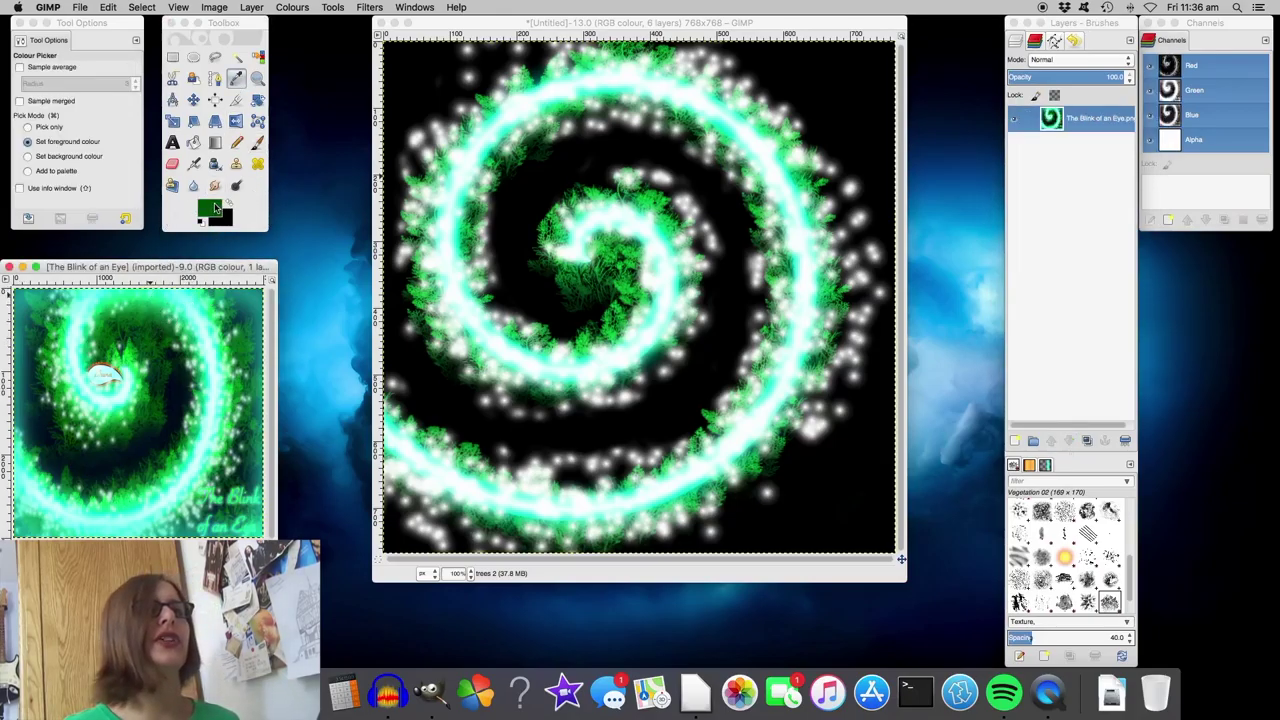
pyautogui.click(212, 208)
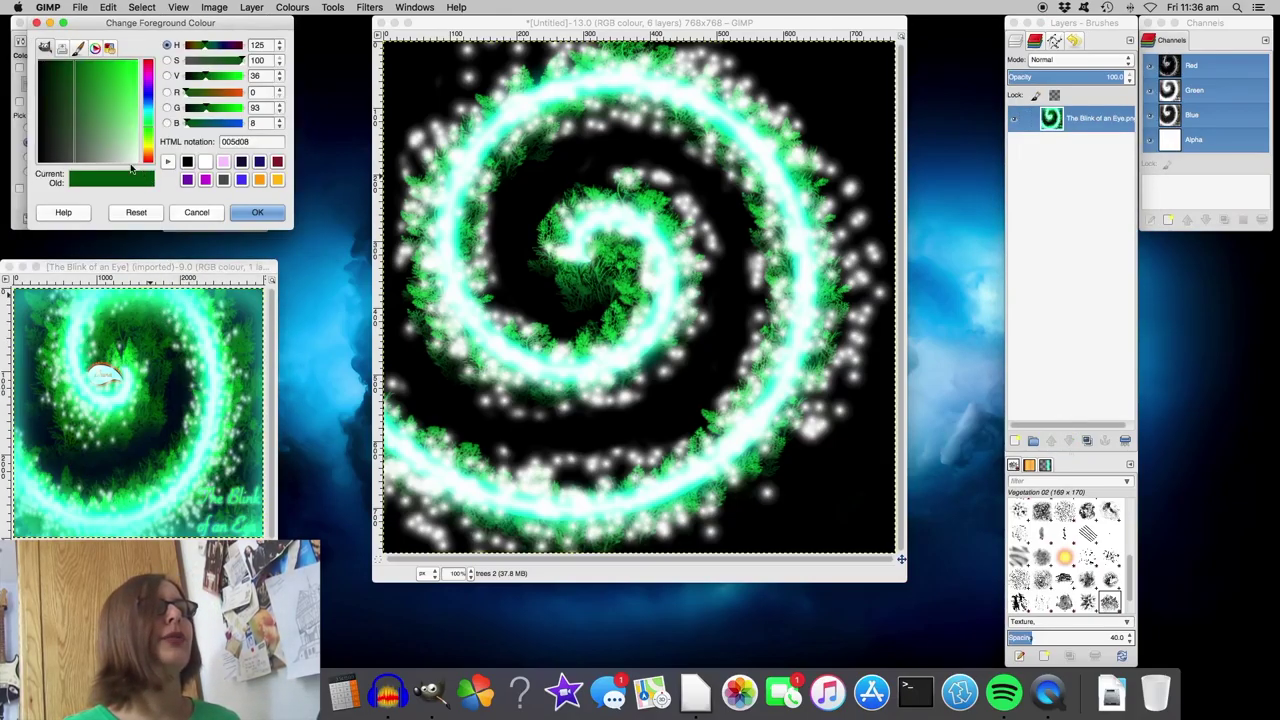
pyautogui.click(196, 212)
pyautogui.click(256, 142)
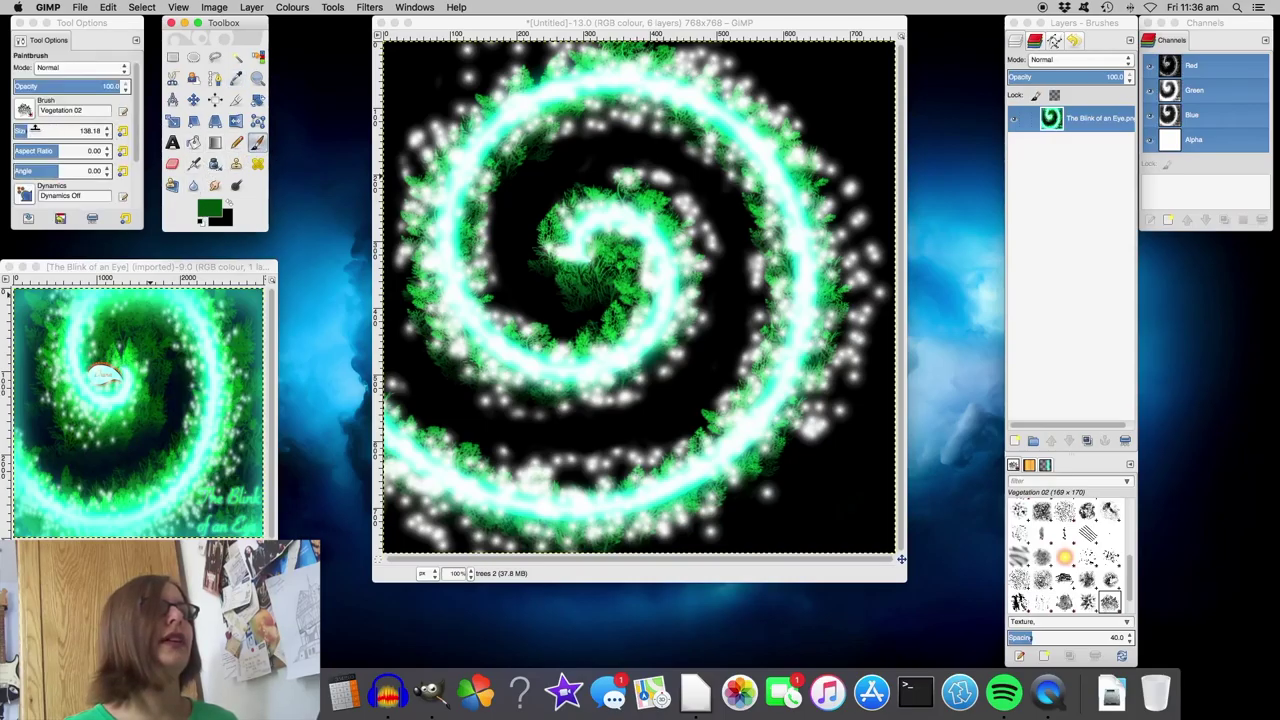
pyautogui.moveTo(35, 128); pyautogui.dragTo(47, 130)
# - Paint dark-green foliage outward along the spiral and into the lower-right corner, redoing bad strokes
pyautogui.click(583, 205)
pyautogui.moveTo(583, 205)
pyautogui.mouseDown()
pyautogui.moveTo(643, 215)
pyautogui.moveTo(690, 255)
pyautogui.moveTo(690, 330)
pyautogui.moveTo(610, 380)
pyautogui.moveTo(498, 362)
pyautogui.moveTo(430, 285)
pyautogui.moveTo(470, 140)
pyautogui.moveTo(630, 120)
pyautogui.moveTo(790, 188)
pyautogui.moveTo(855, 300)
pyautogui.moveTo(720, 500)
pyautogui.moveTo(560, 490)
pyautogui.moveTo(334, 400)
pyautogui.mouseUp()
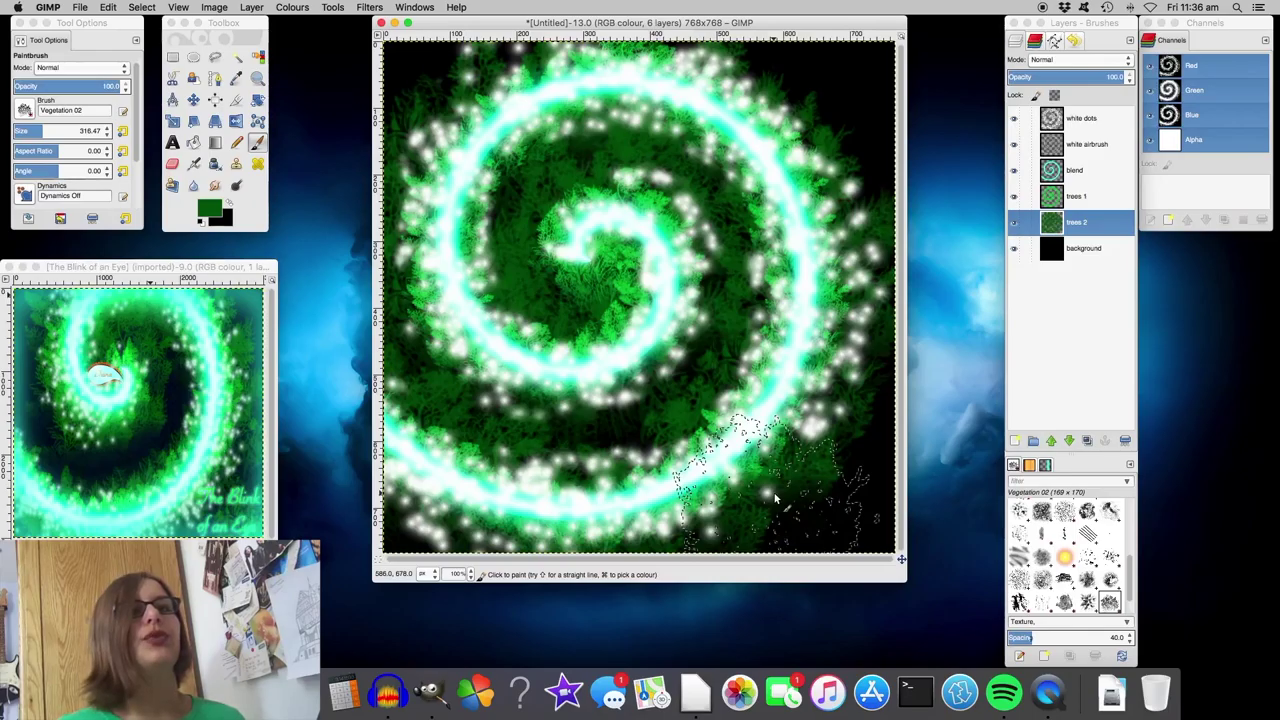
pyautogui.press('super+z')
pyautogui.press('super+z')
pyautogui.press('super+z')
pyautogui.press('super+z')
pyautogui.press('super+z')
pyautogui.press('super+z')
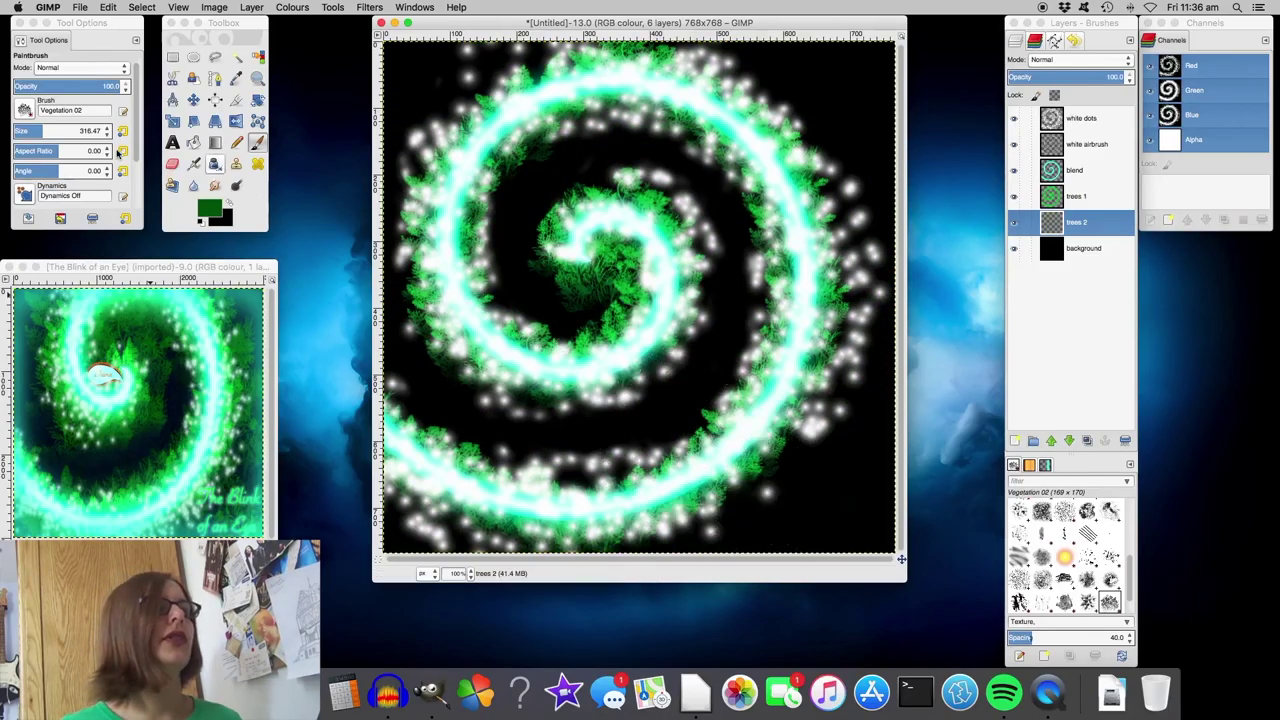
pyautogui.click(35, 131)
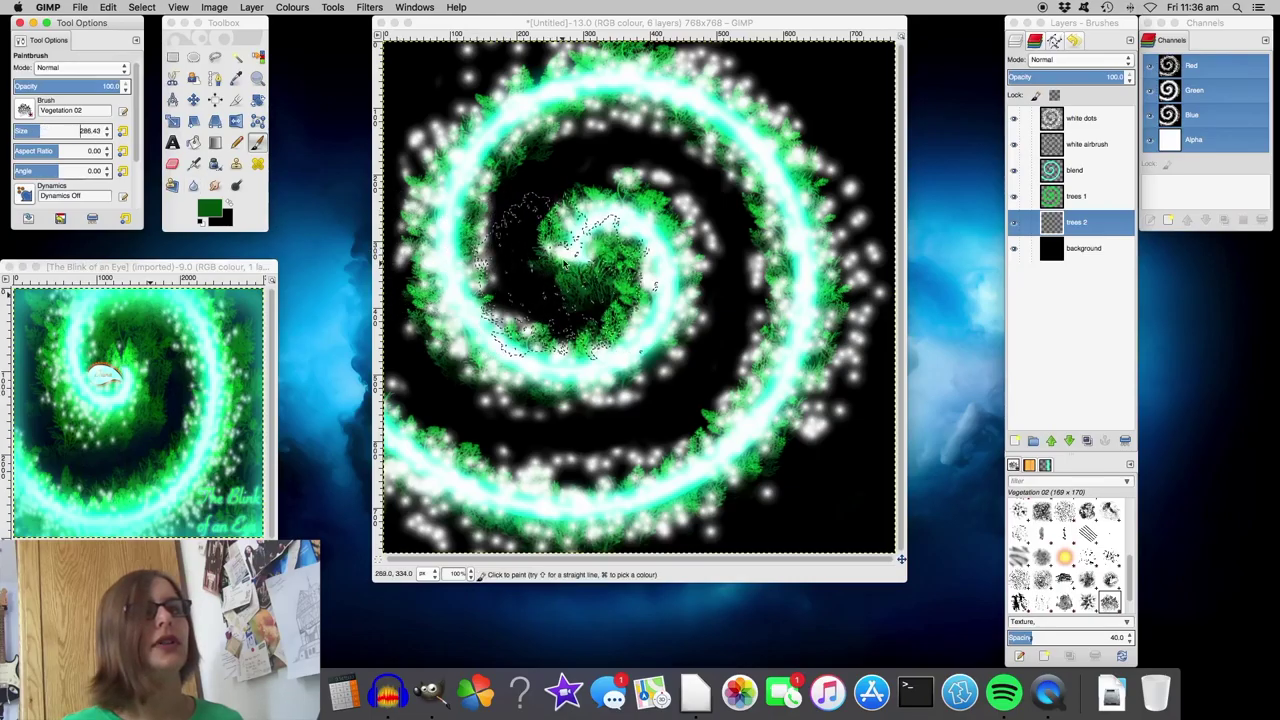
pyautogui.moveTo(565, 261)
pyautogui.mouseDown()
pyautogui.moveTo(600, 205)
pyautogui.moveTo(705, 320)
pyautogui.moveTo(445, 365)
pyautogui.moveTo(427, 142)
pyautogui.moveTo(490, 105)
pyautogui.moveTo(550, 160)
pyautogui.mouseUp()
pyautogui.press('super+z')
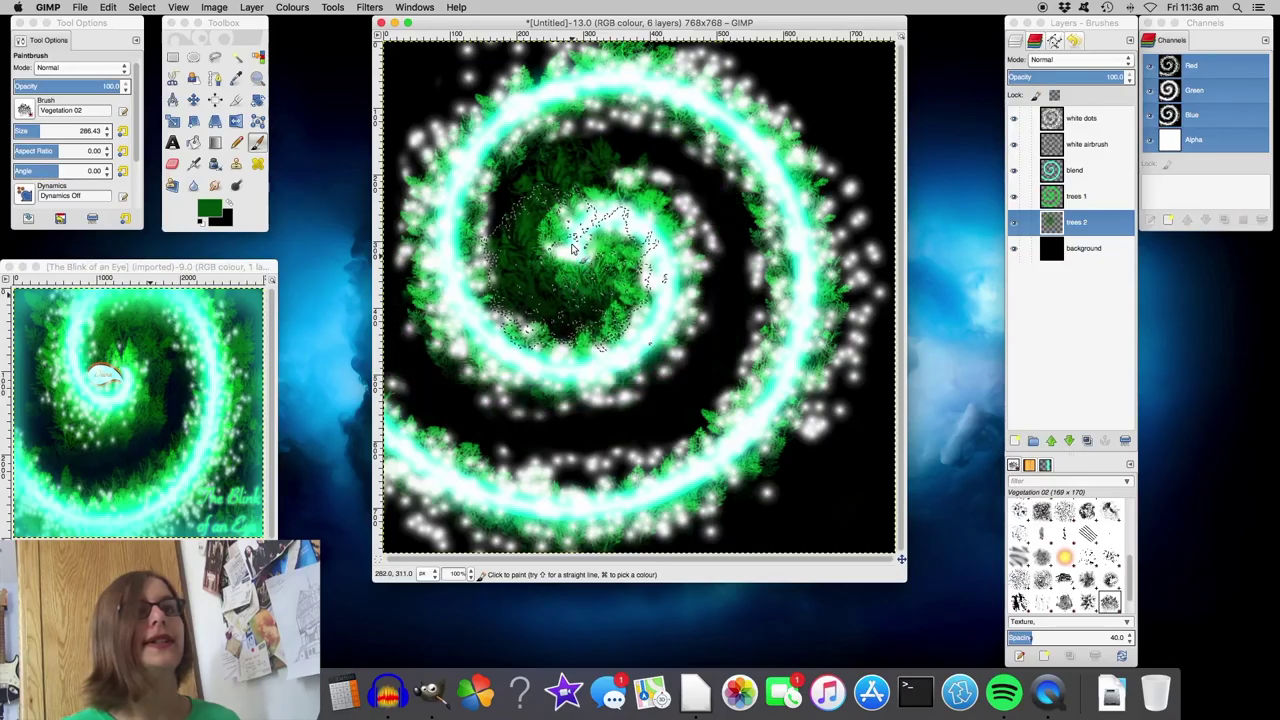
pyautogui.moveTo(573, 246)
pyautogui.mouseDown()
pyautogui.moveTo(640, 215)
pyautogui.moveTo(690, 320)
pyautogui.moveTo(570, 400)
pyautogui.moveTo(440, 258)
pyautogui.moveTo(470, 110)
pyautogui.moveTo(630, 110)
pyautogui.moveTo(770, 130)
pyautogui.moveTo(810, 328)
pyautogui.moveTo(720, 470)
pyautogui.moveTo(560, 490)
pyautogui.moveTo(430, 420)
pyautogui.mouseUp()
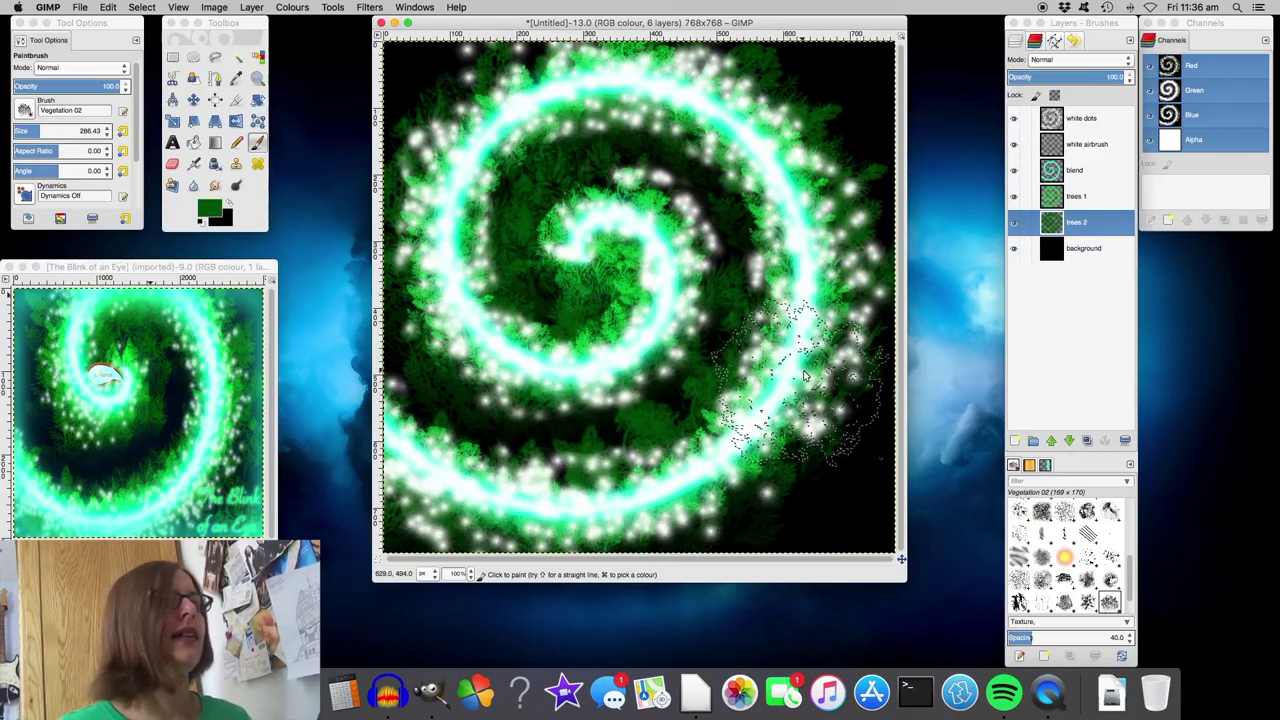
pyautogui.click(876, 512)
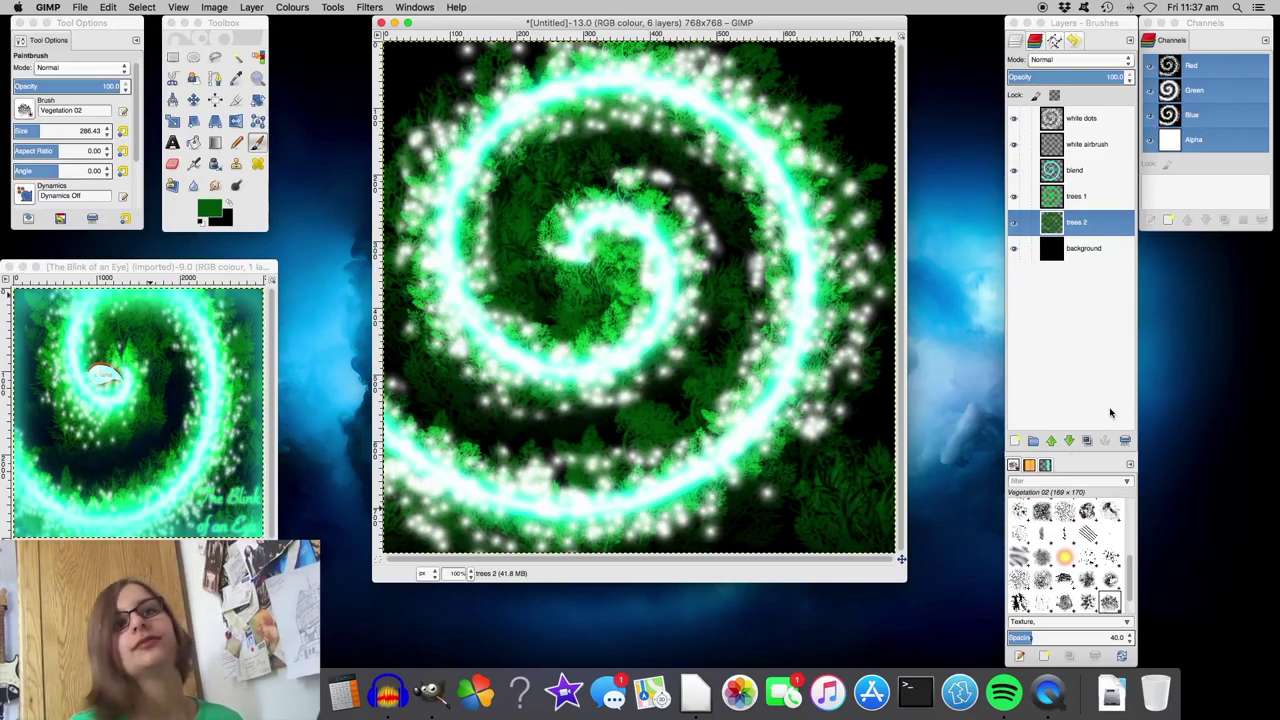
pyautogui.click(1015, 441)
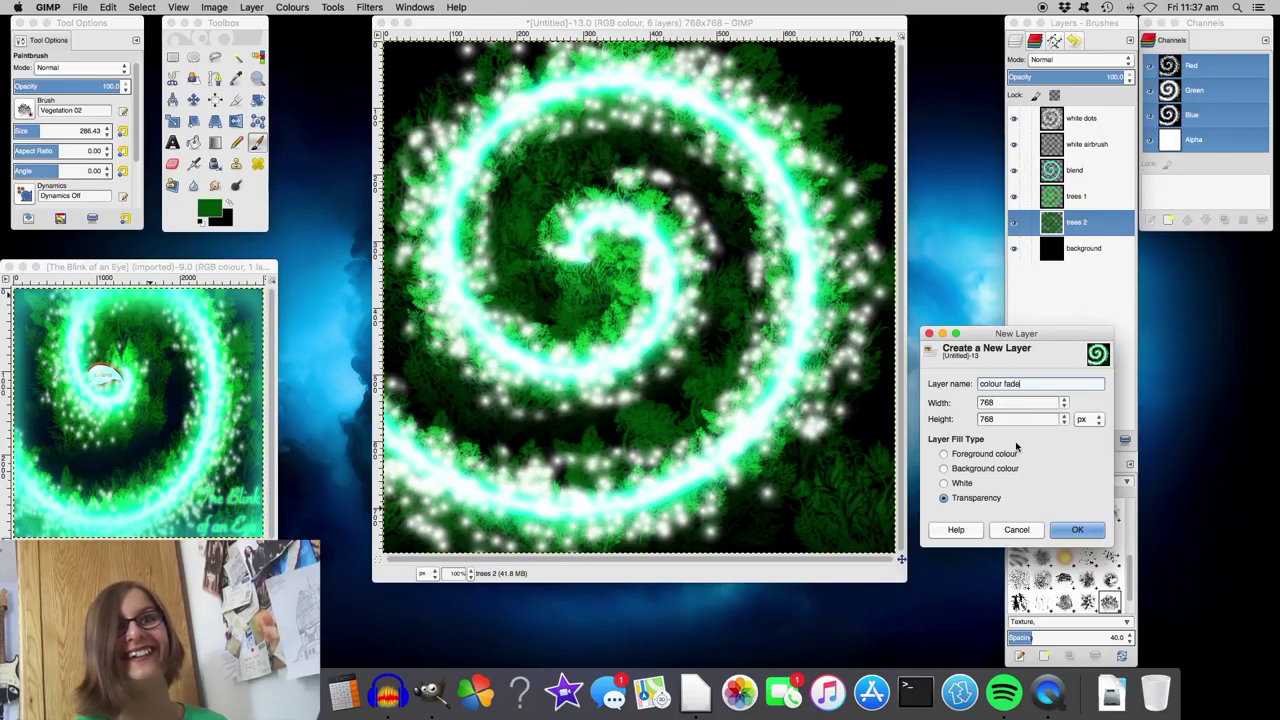
# - Create the 'colour fade' layer at the top of the stack and sample teal from the reference
pyautogui.press('Return')
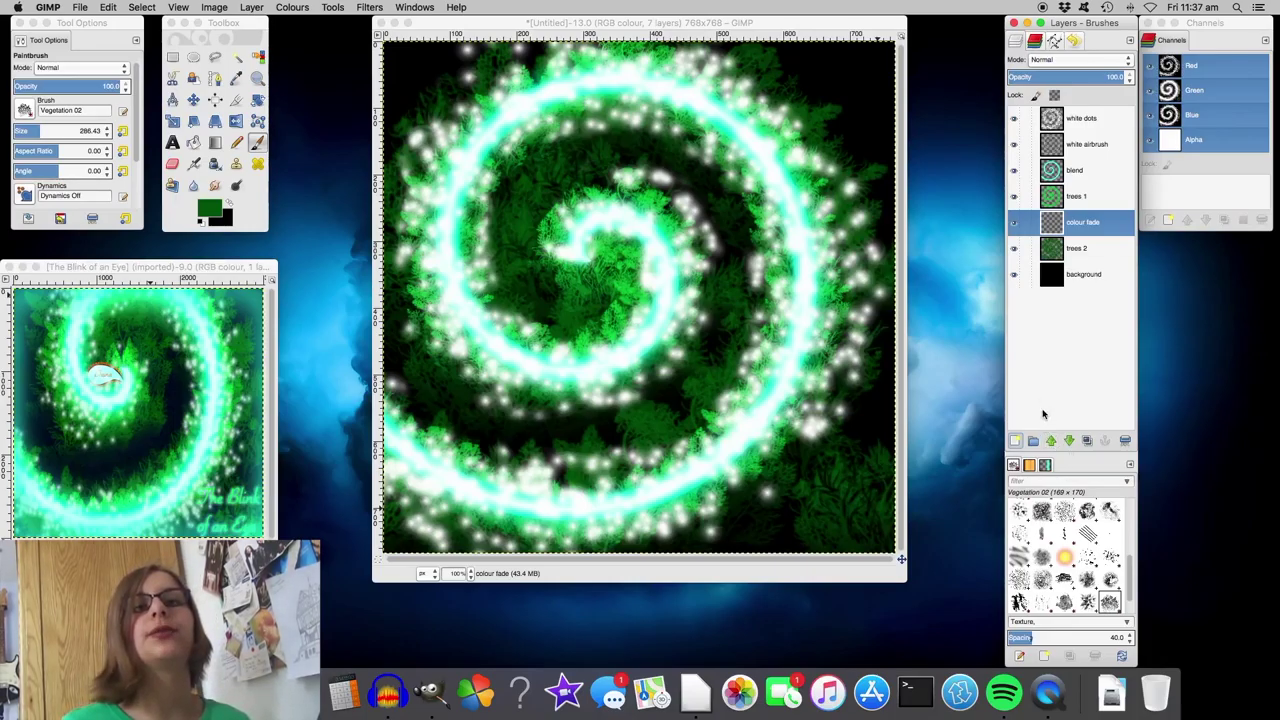
pyautogui.keyDown('shift'); pyautogui.click(1052, 441); pyautogui.keyUp('shift')
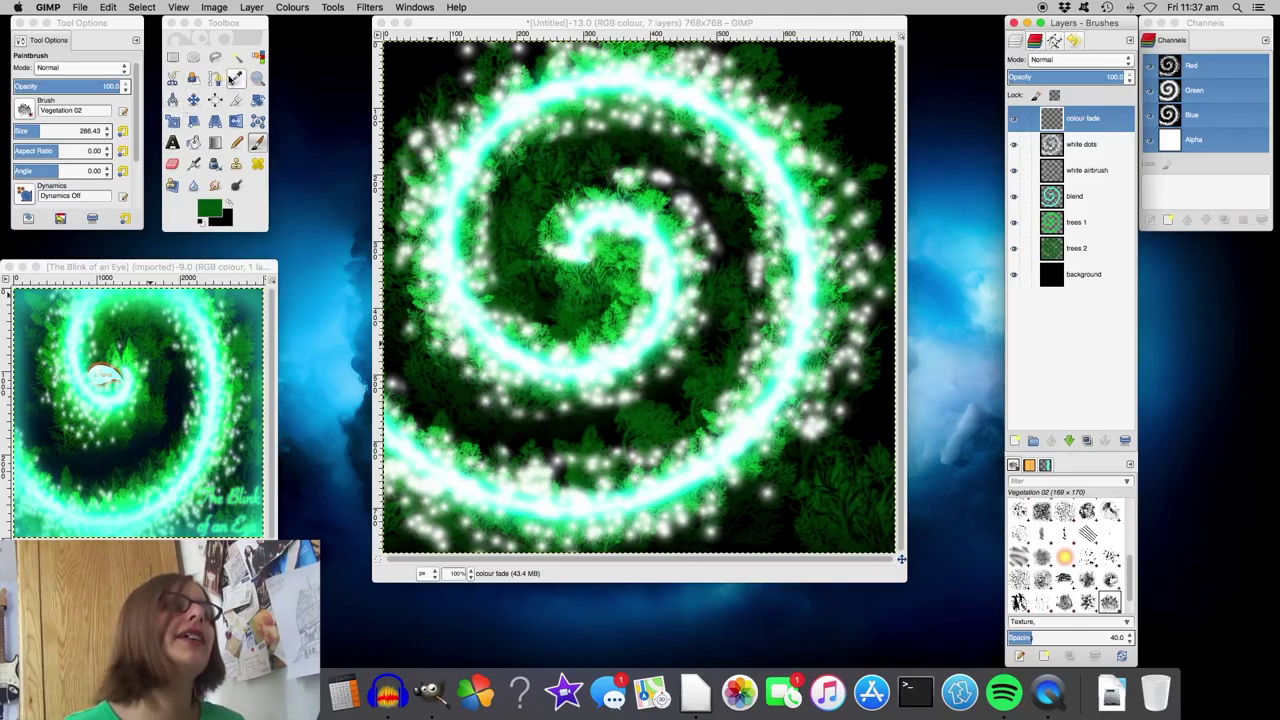
pyautogui.click(236, 77)
pyautogui.click(237, 293)
pyautogui.click(256, 292)
# - Set up the Airbrush with the 2. Hardness 025 brush at a smaller size
pyautogui.click(196, 167)
pyautogui.click(26, 109)
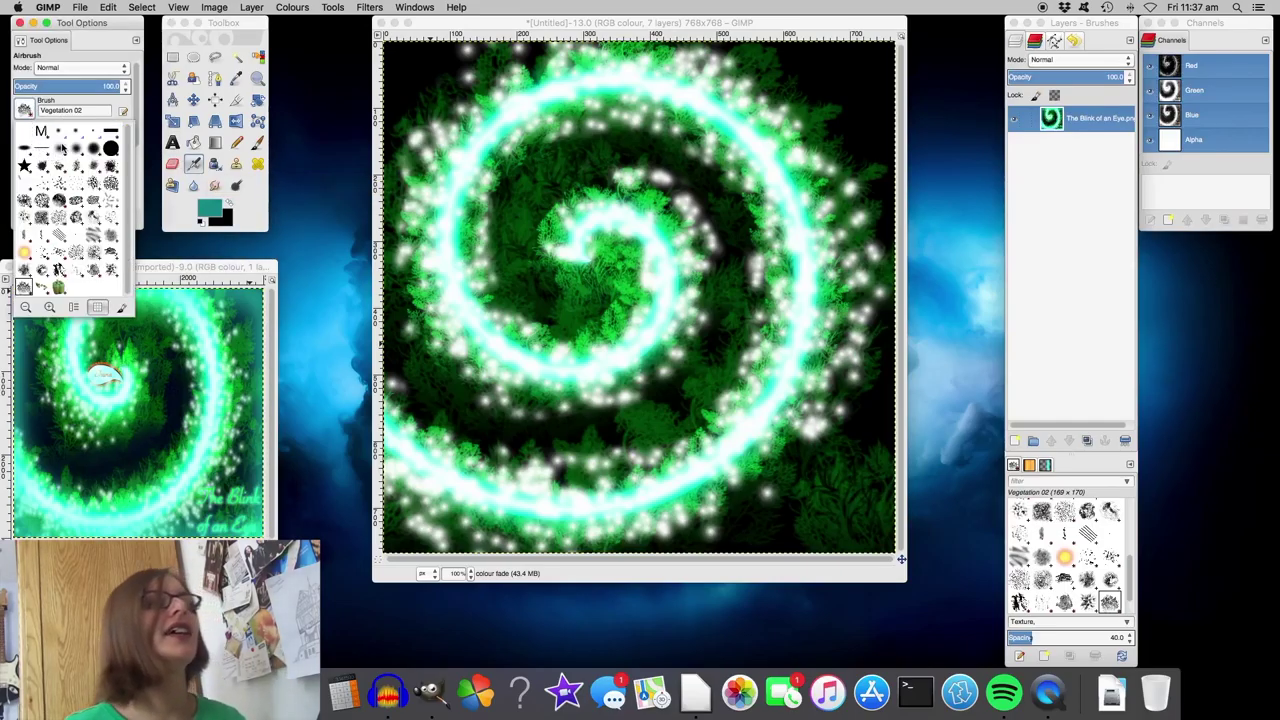
pyautogui.click(65, 150)
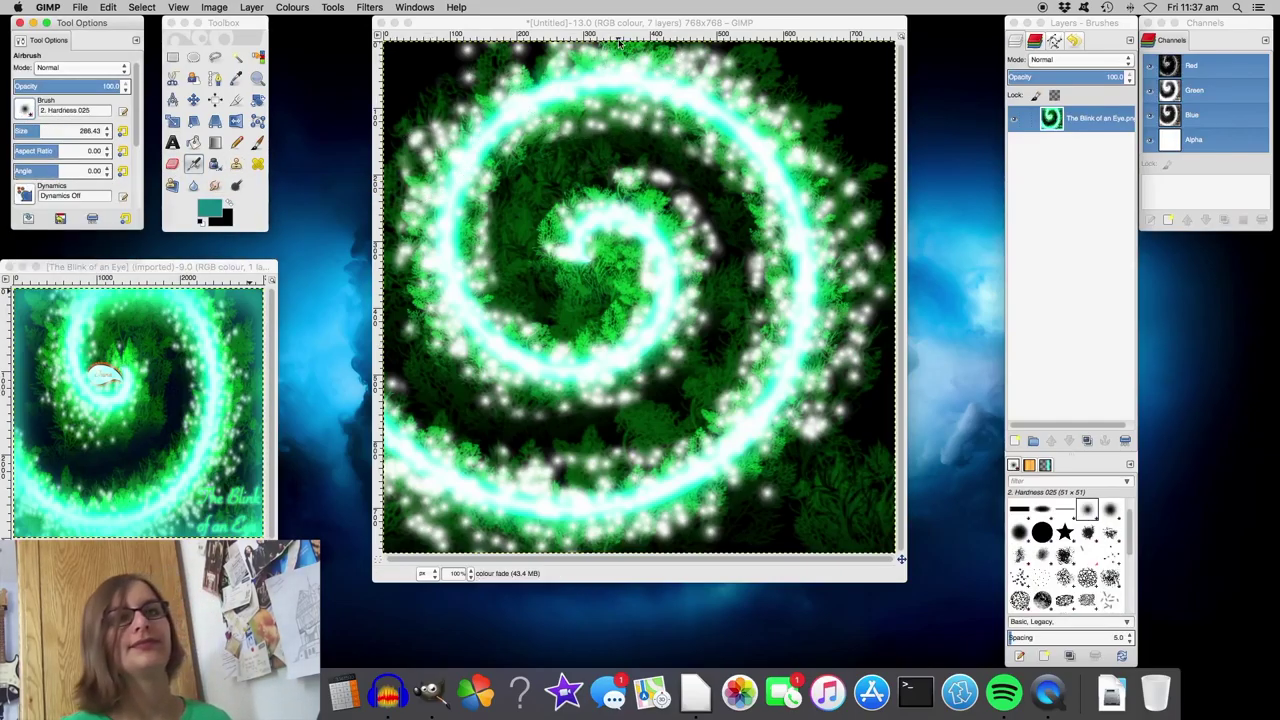
pyautogui.click(23, 128)
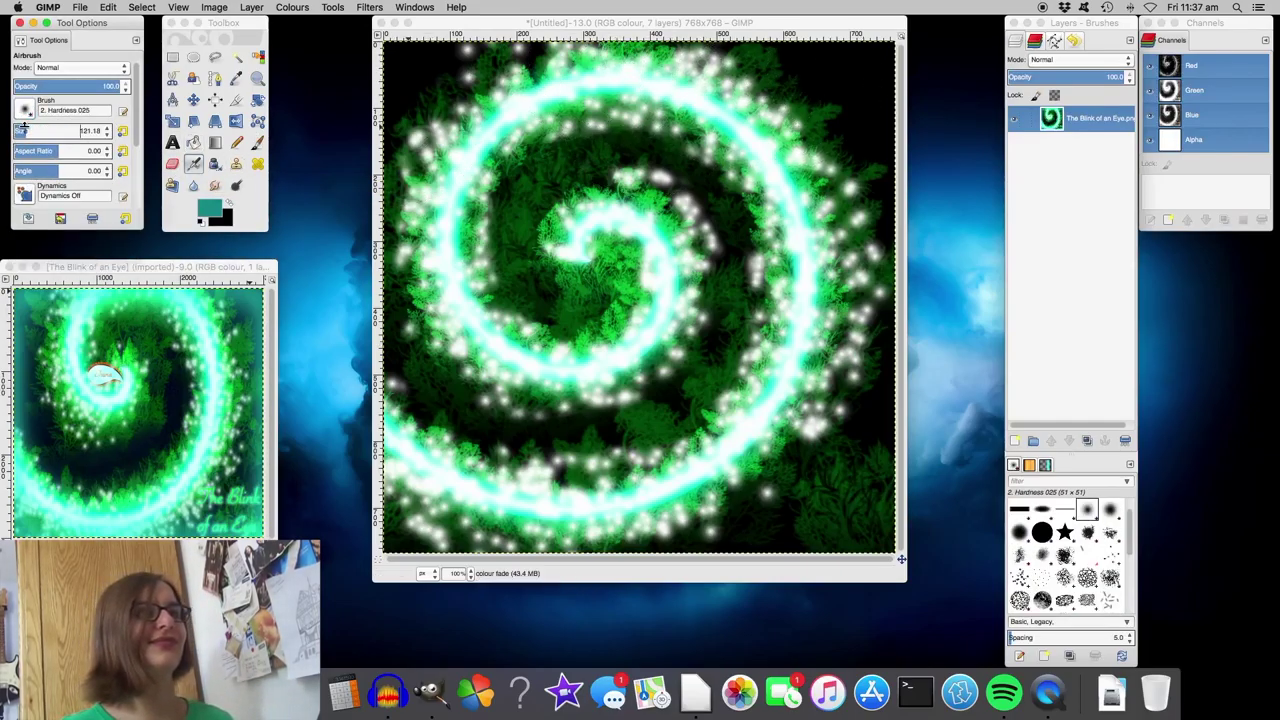
pyautogui.click(889, 55)
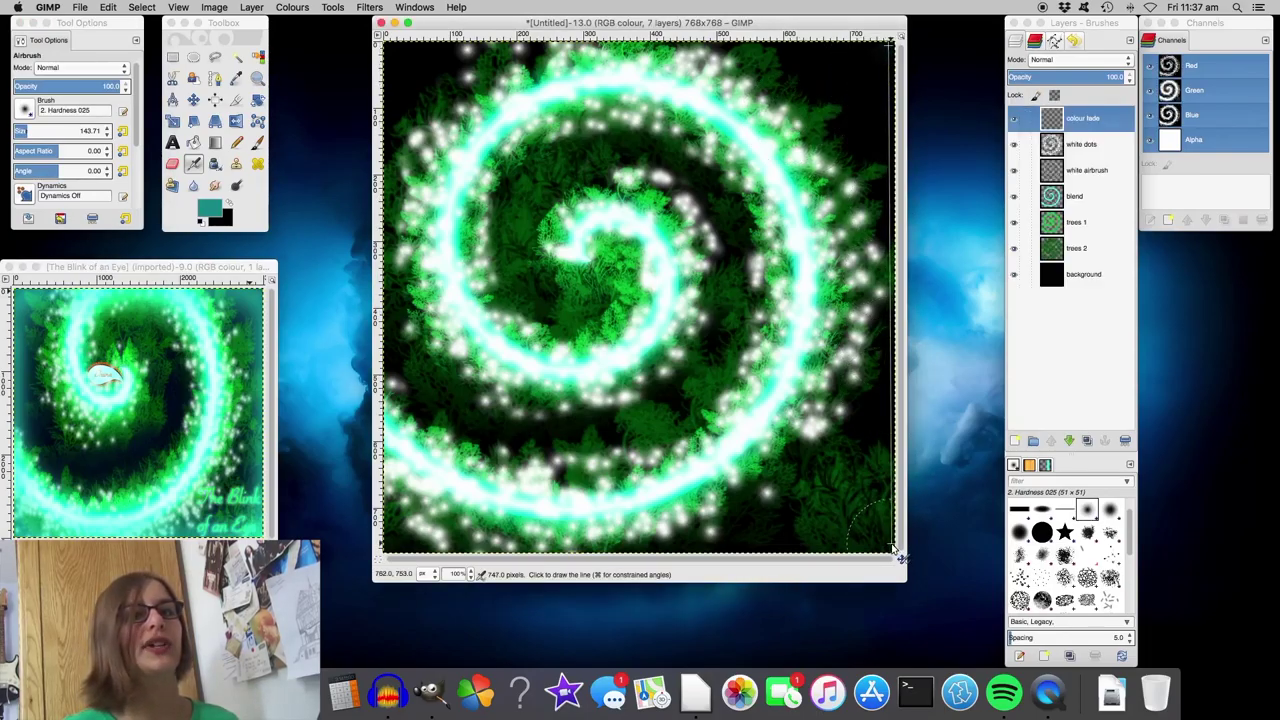
# - Try narrow teal strips along all four canvas edges, then undo them
pyautogui.keyDown('shift'); pyautogui.click(893, 549); pyautogui.keyUp('shift')
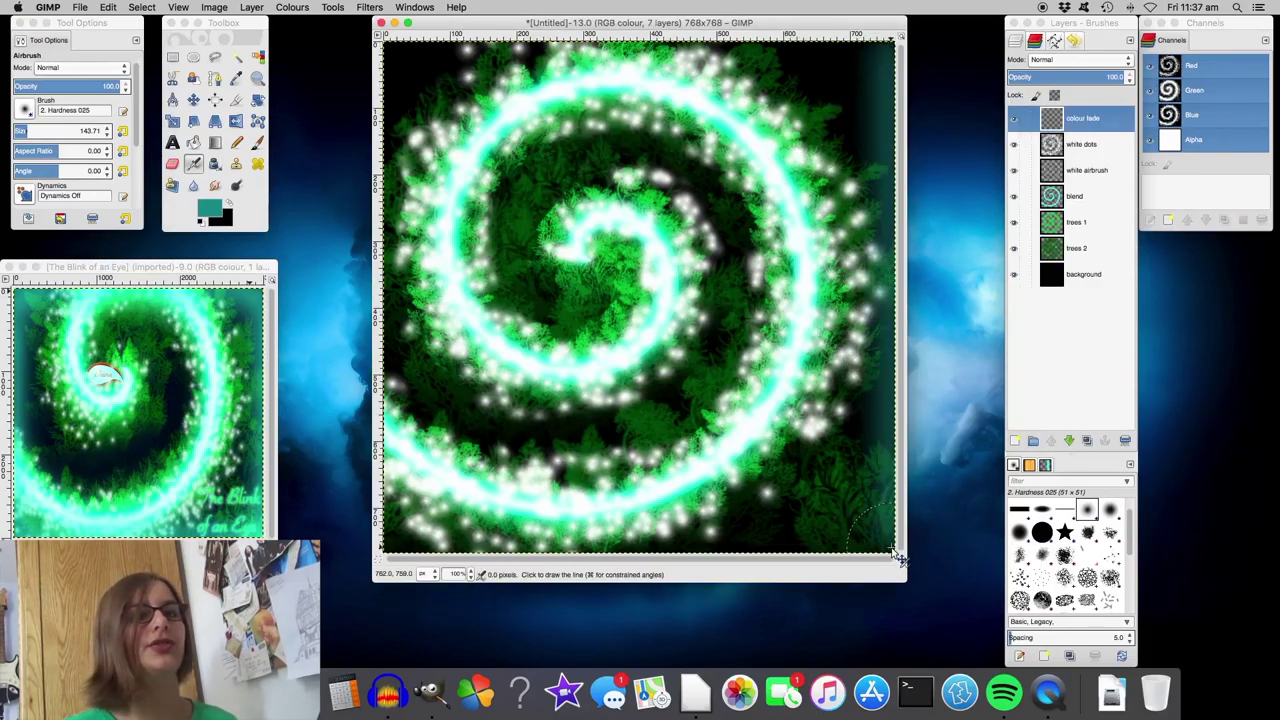
pyautogui.keyDown('shift'); pyautogui.click(386, 549); pyautogui.keyUp('shift')
pyautogui.keyDown('shift'); pyautogui.click(378, 46); pyautogui.keyUp('shift')
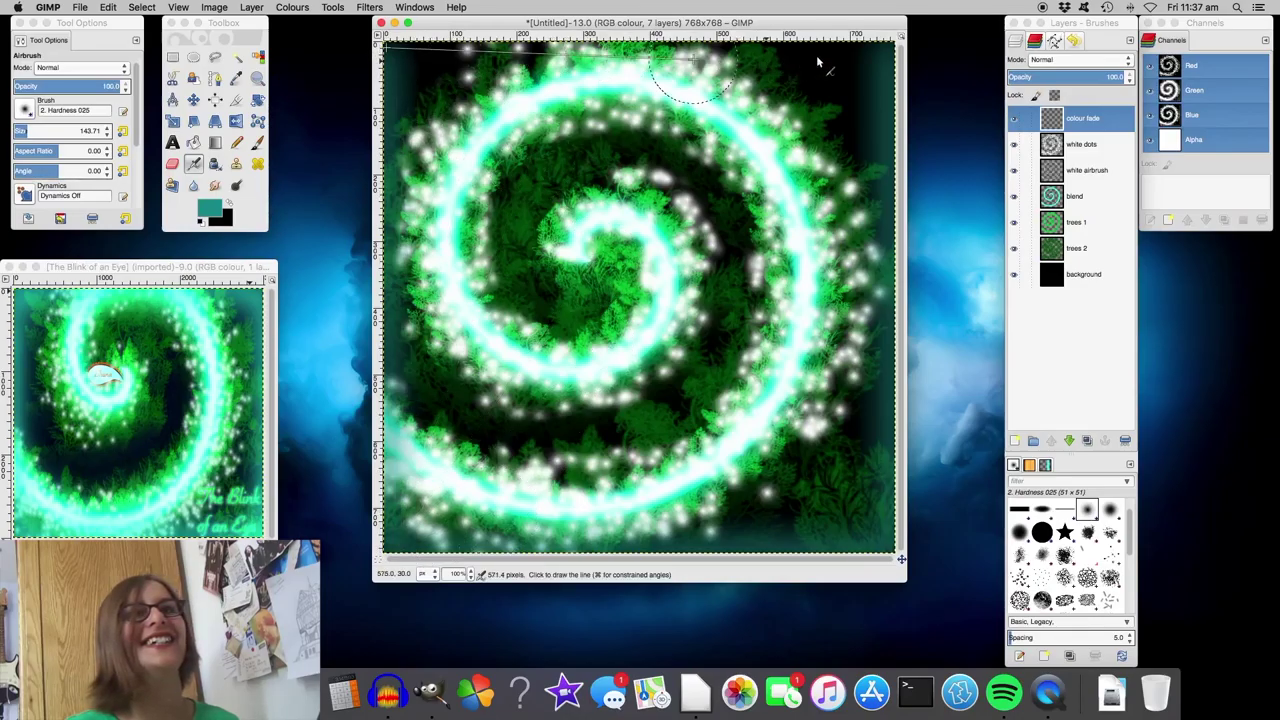
pyautogui.keyDown('shift'); pyautogui.click(884, 52); pyautogui.keyUp('shift')
pyautogui.press('super+z')
pyautogui.press('super+z')
pyautogui.press('super+z')
pyautogui.press('super+z')
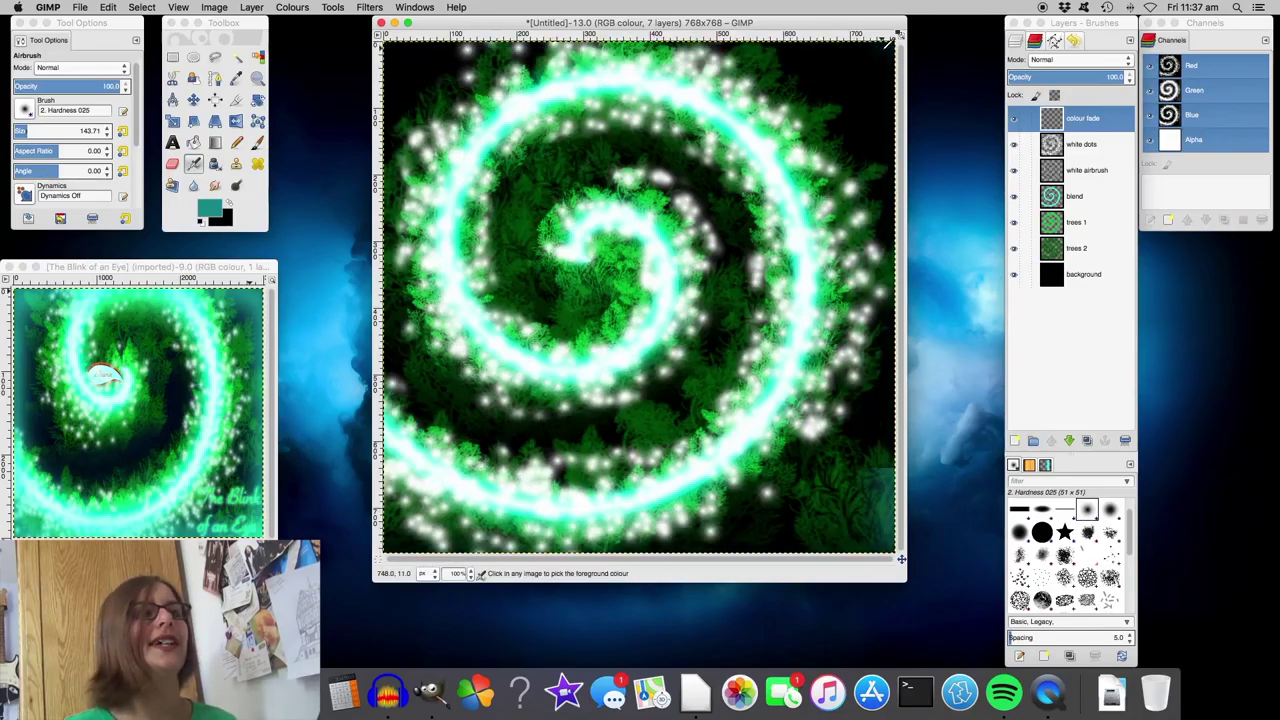
# - Airbrush wider teal fades along all four edges at size ~204, then duplicate the layer
pyautogui.click(38, 136)
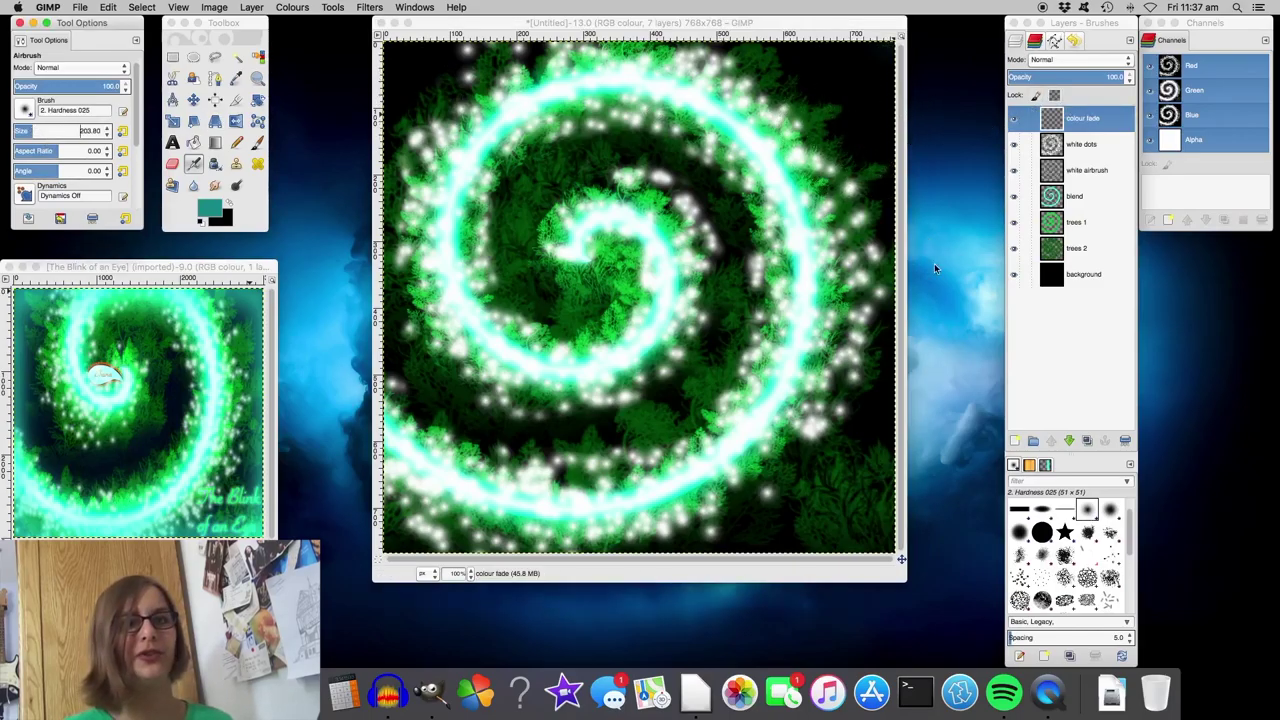
pyautogui.keyDown('shift'); pyautogui.click(895, 550); pyautogui.keyUp('shift')
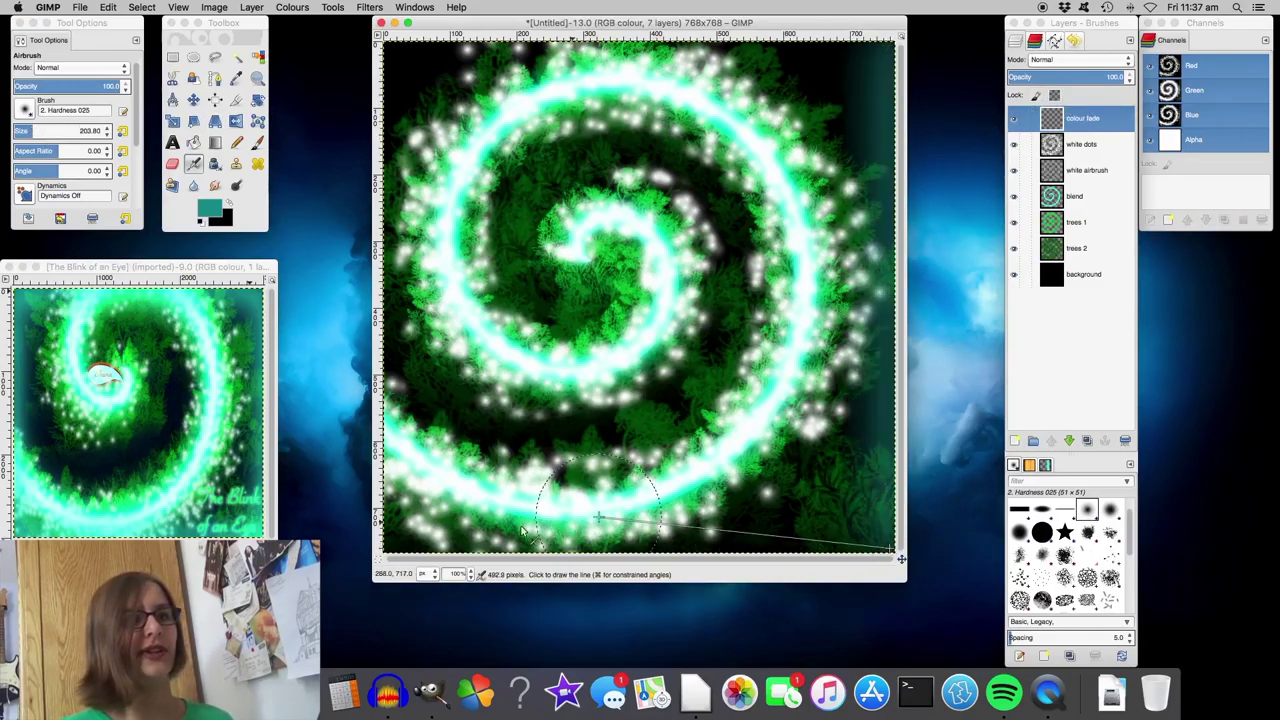
pyautogui.keyDown('shift'); pyautogui.click(393, 550); pyautogui.keyUp('shift')
pyautogui.keyDown('shift'); pyautogui.click(393, 53); pyautogui.keyUp('shift')
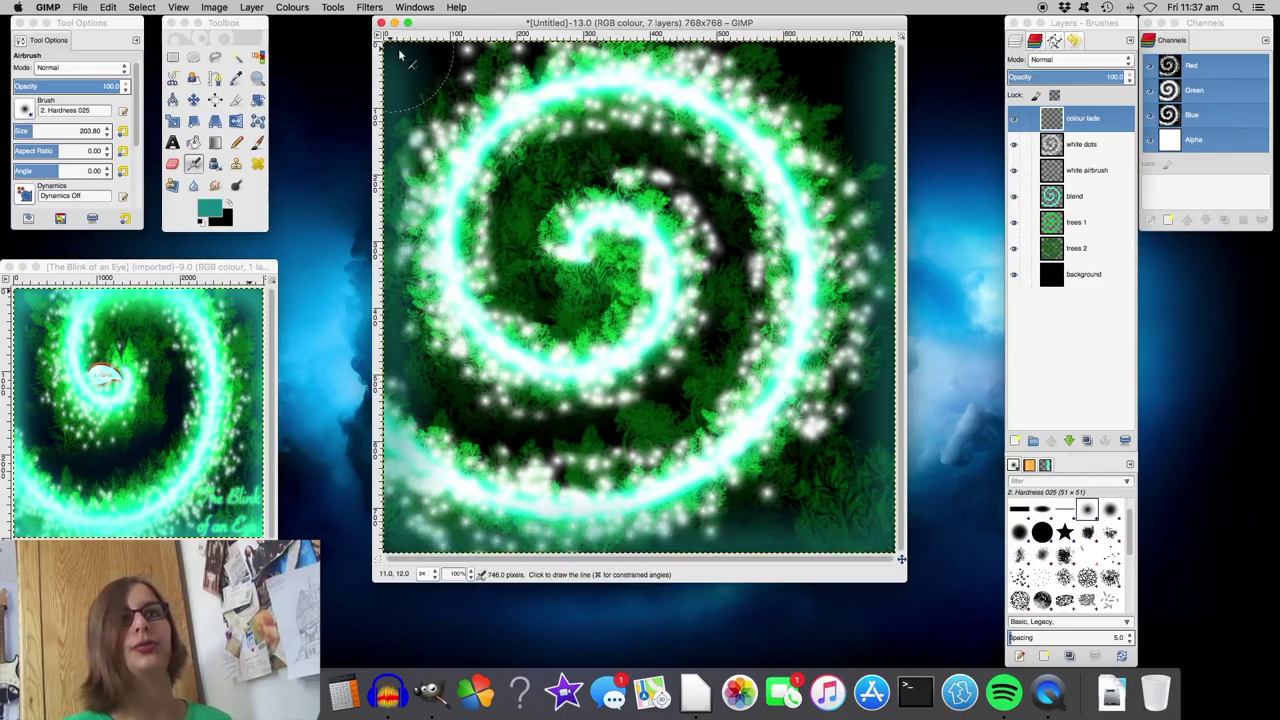
pyautogui.keyDown('shift'); pyautogui.click(882, 55); pyautogui.keyUp('shift')
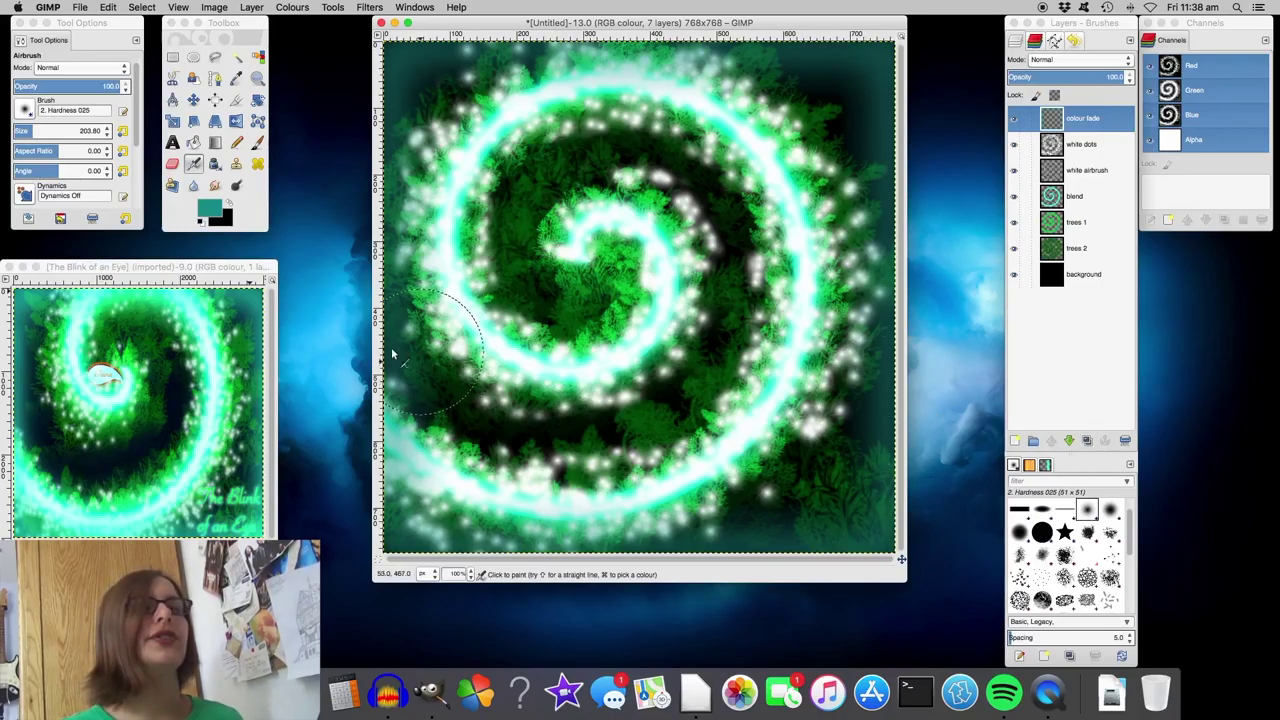
pyautogui.click(1086, 442)
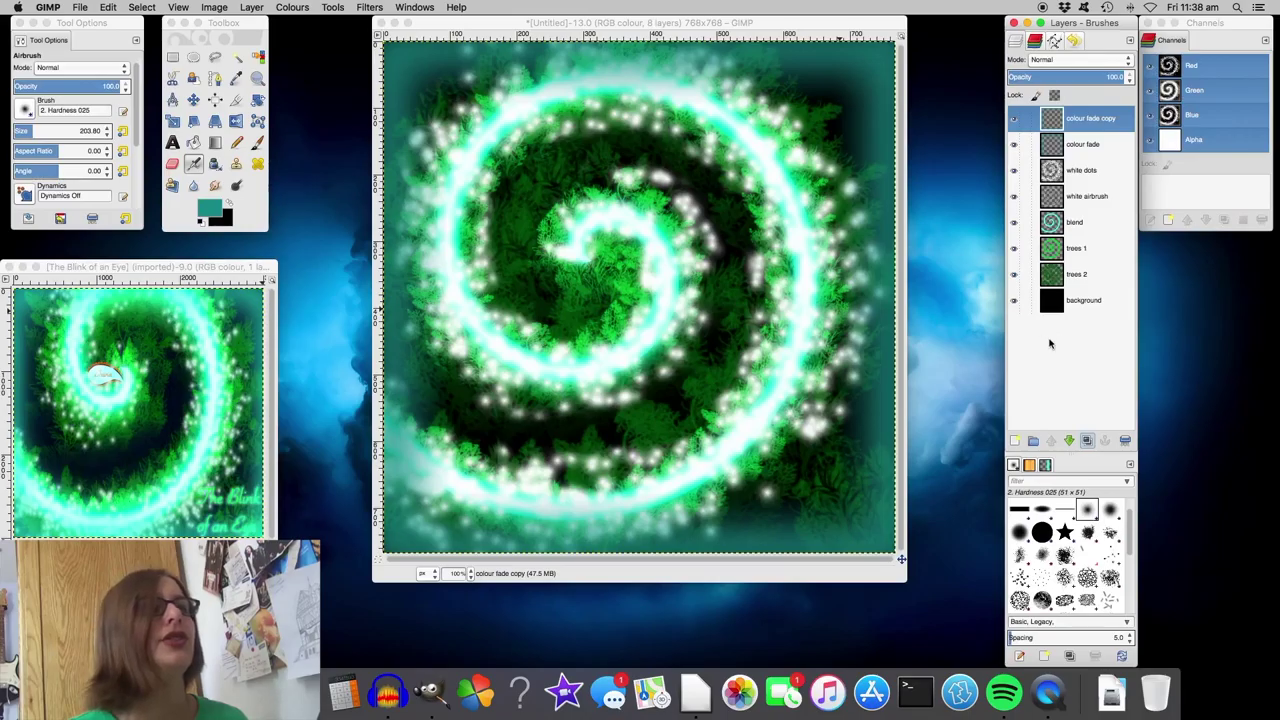
# - Sample a green from the reference image and fit the reference back in view
pyautogui.click(236, 77)
pyautogui.click(236, 284)
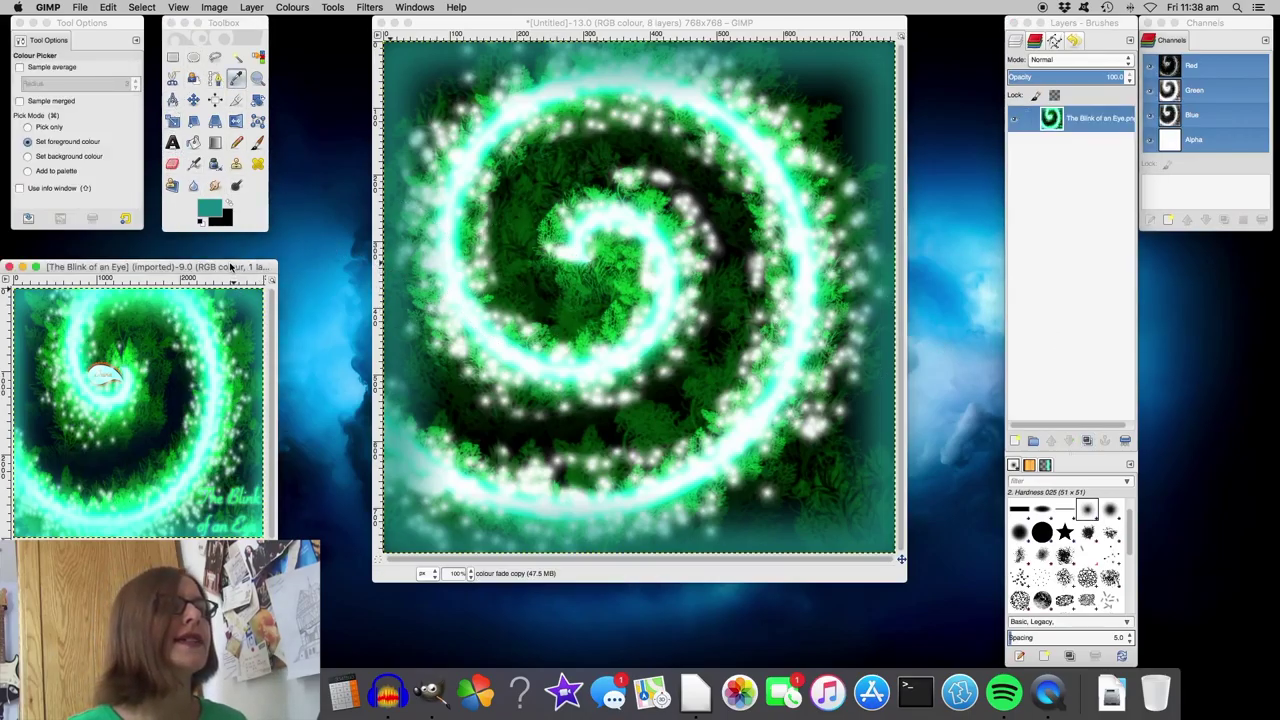
pyautogui.click(237, 493)
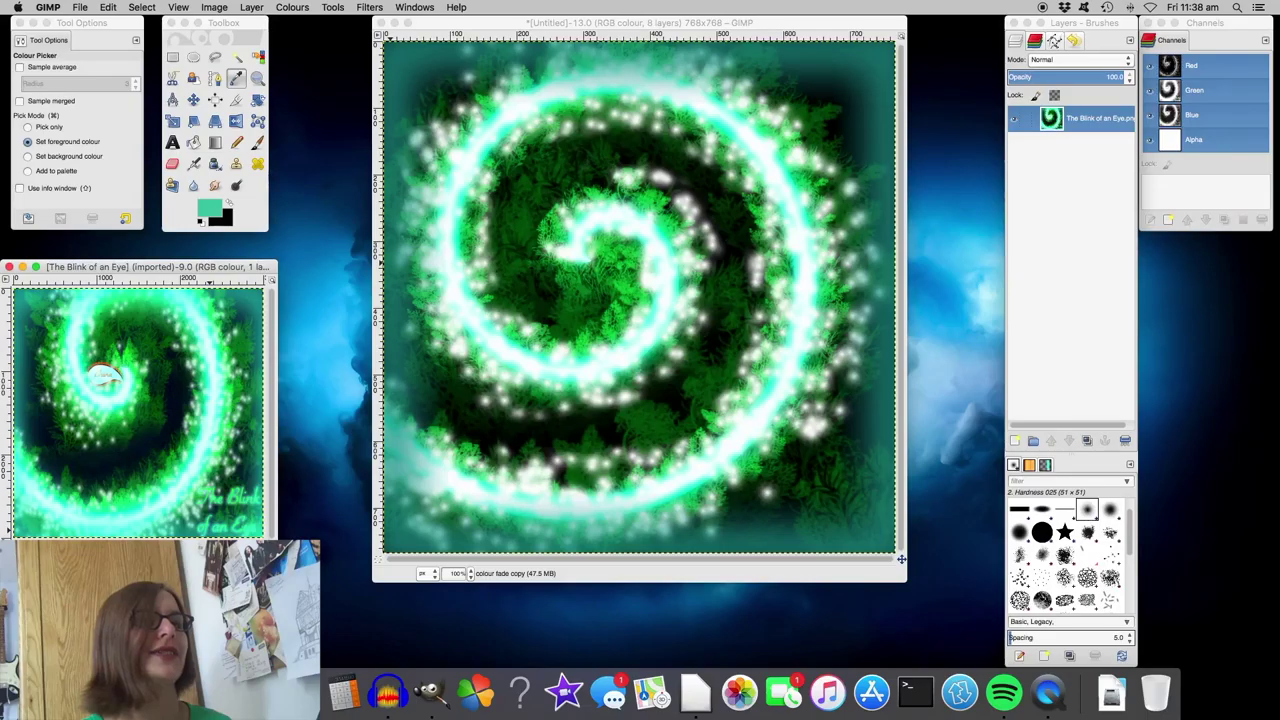
pyautogui.scroll(3, 233, 443)
pyautogui.scroll(-5, 233, 443)
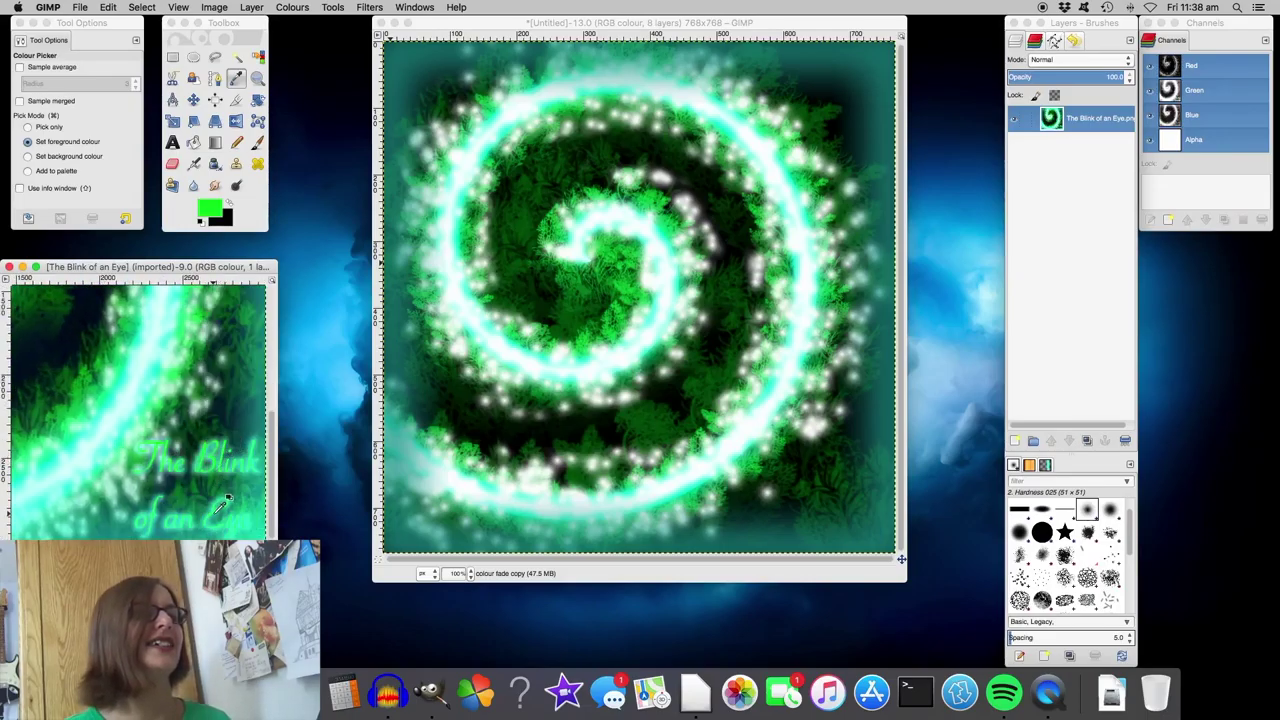
pyautogui.hotkey('shift', 'ctrl', 'j')
# - Choose the Text tool with the Savoye LET CC. font
pyautogui.click(175, 145)
pyautogui.click(798, 26)
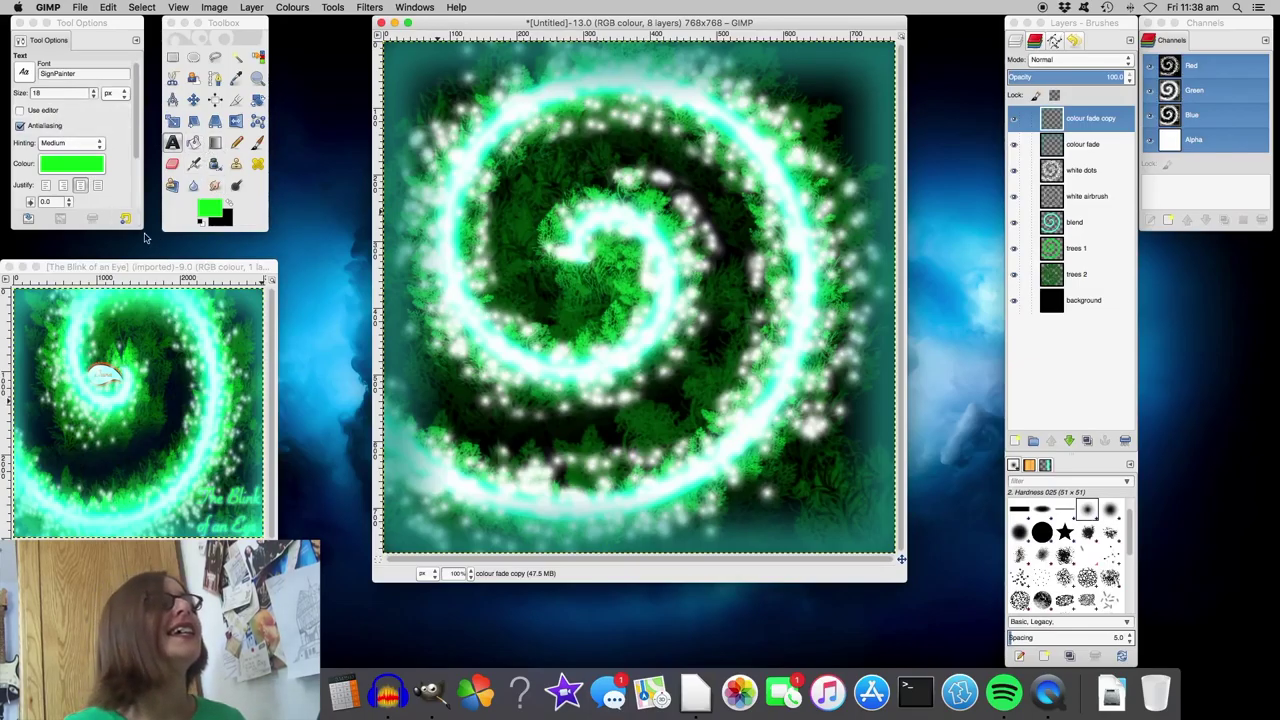
pyautogui.click(23, 75)
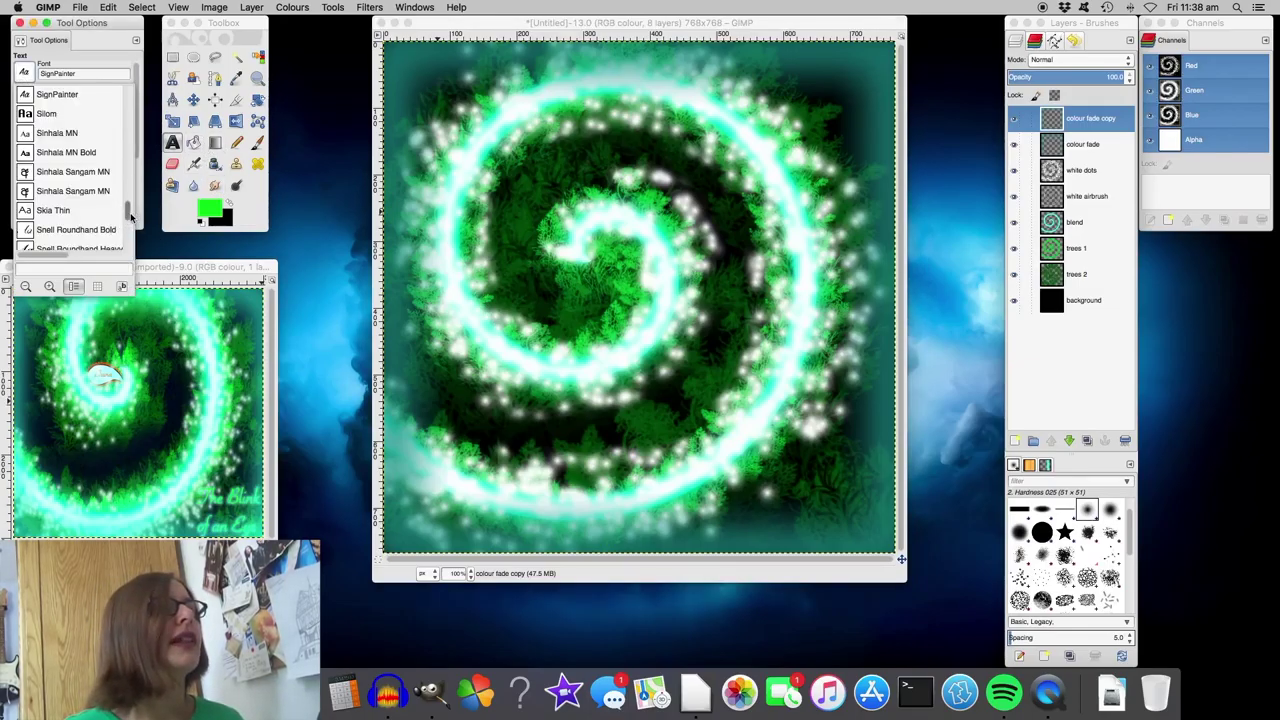
pyautogui.moveTo(123, 218); pyautogui.dragTo(127, 171)
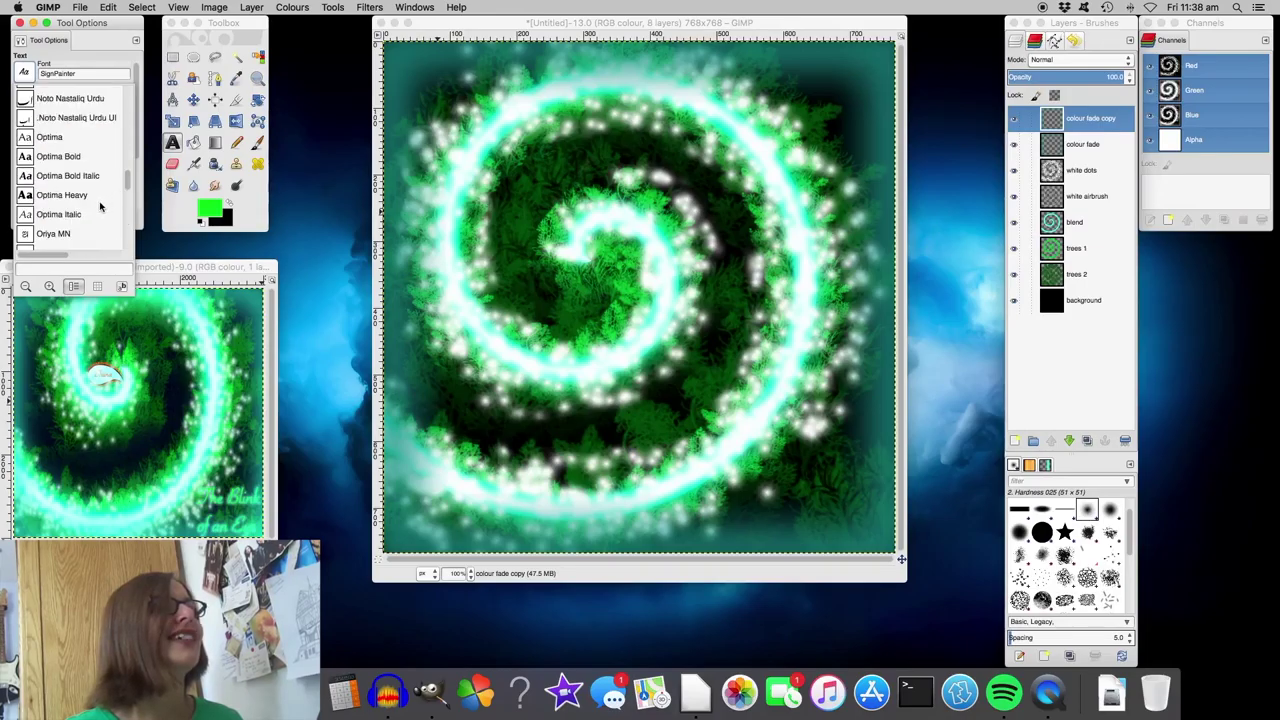
pyautogui.scroll(-15, 100, 207)
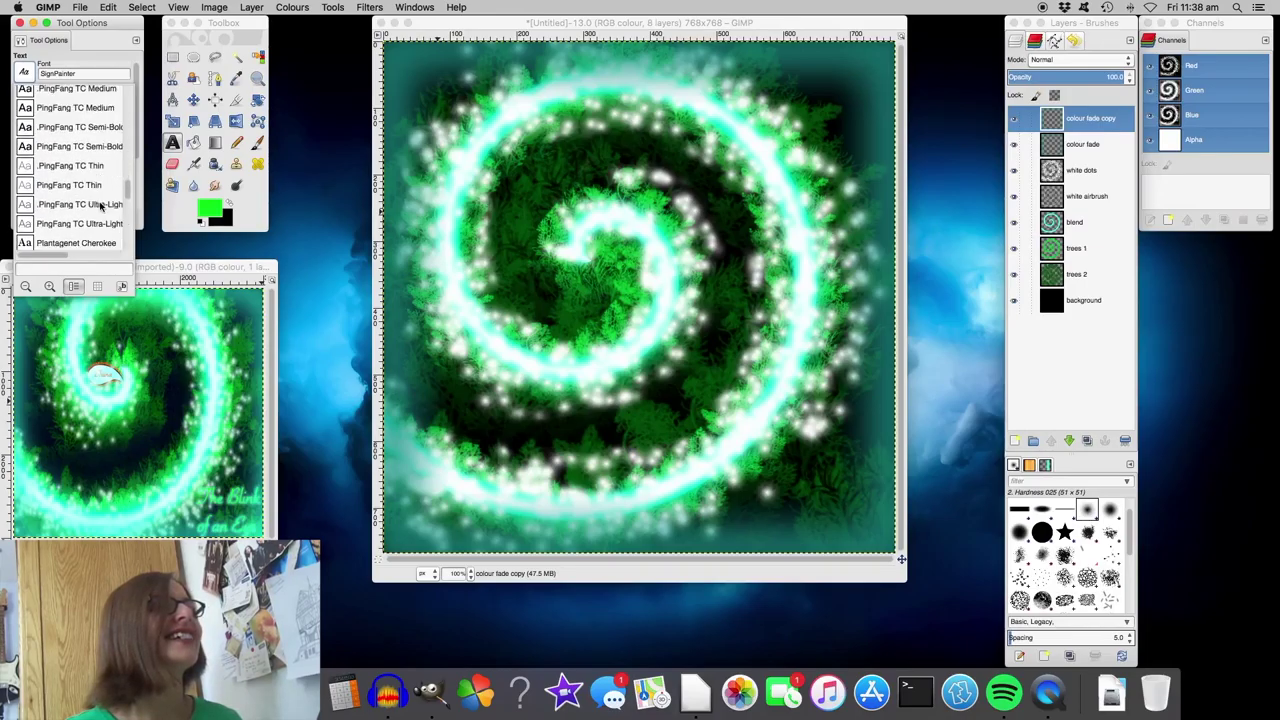
pyautogui.scroll(-15, 100, 207)
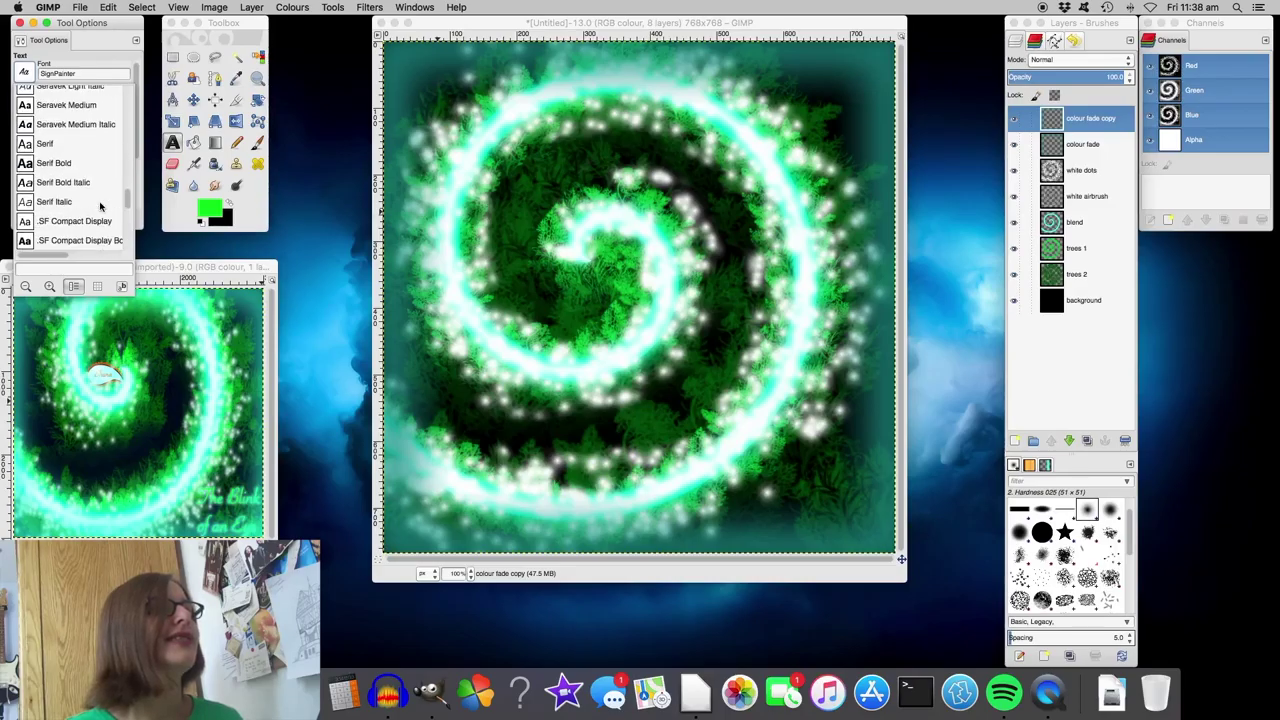
pyautogui.scroll(1, 100, 207)
pyautogui.scroll(8, 100, 207)
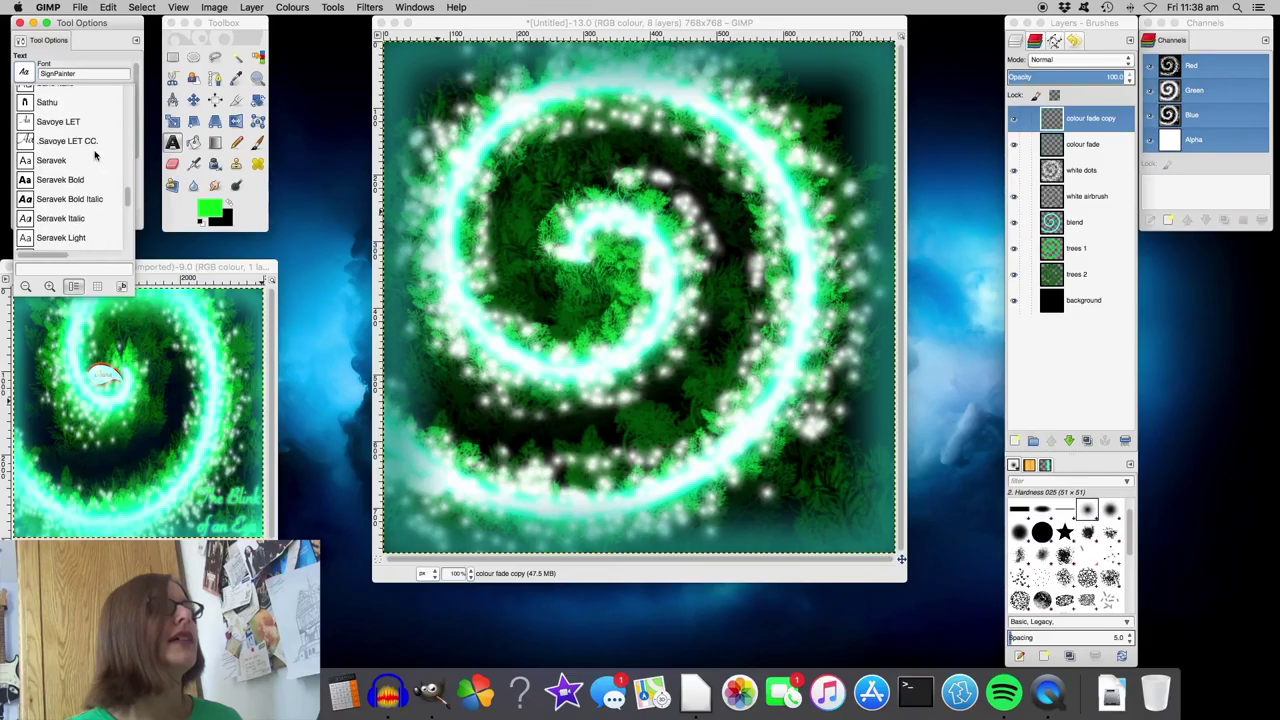
pyautogui.click(88, 141)
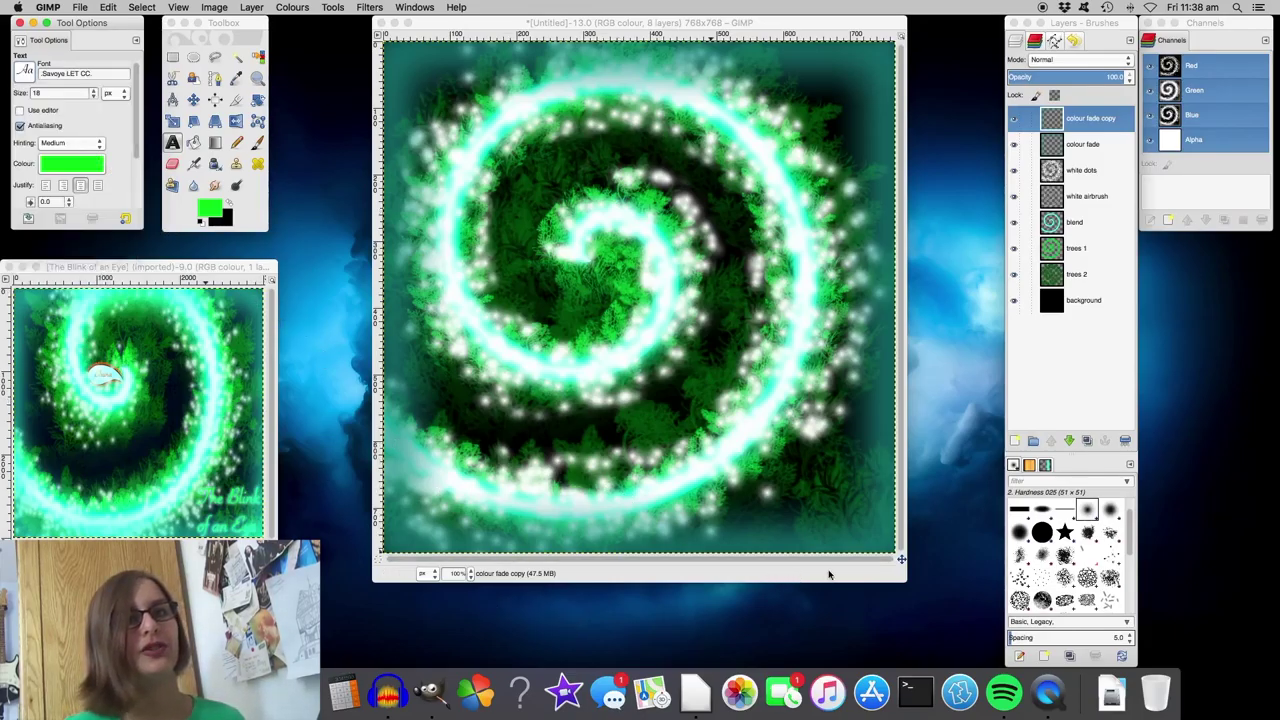
# - Type 'The Blink of an Eye' in a text box near the lower-right corner, fixing the capital L
pyautogui.moveTo(786, 466); pyautogui.dragTo(896, 557)
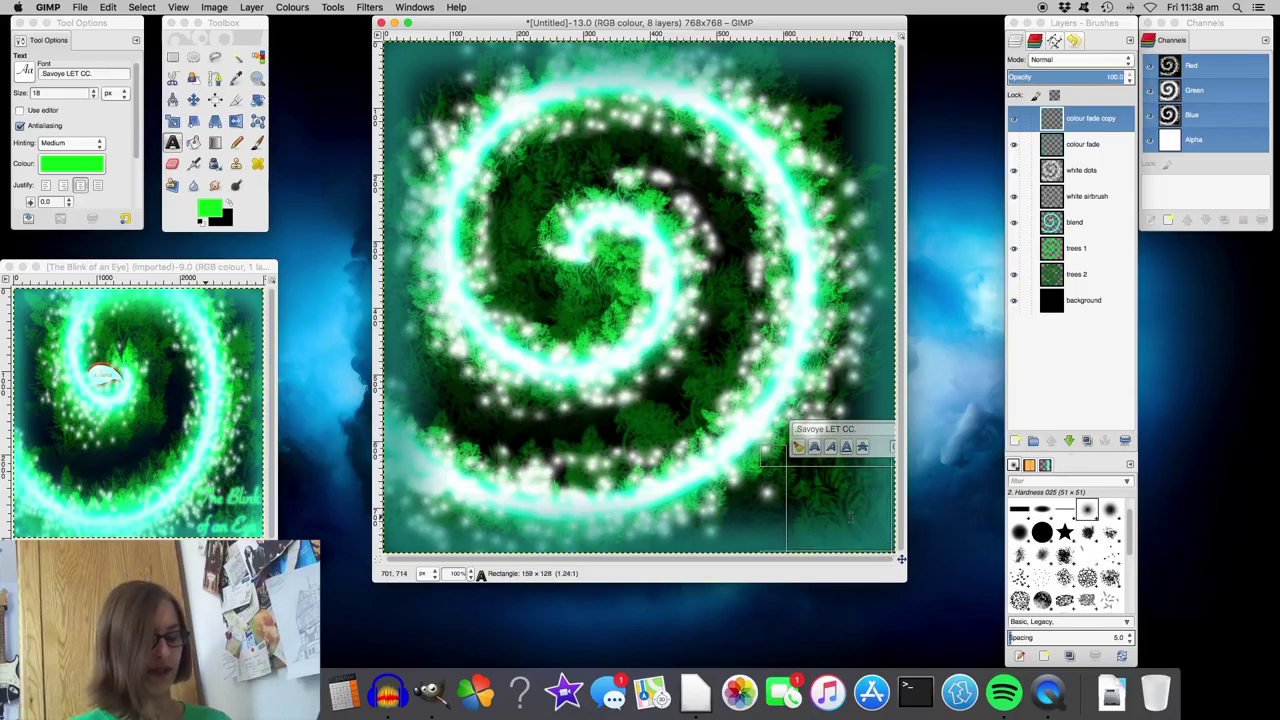
pyautogui.write('The BLink')
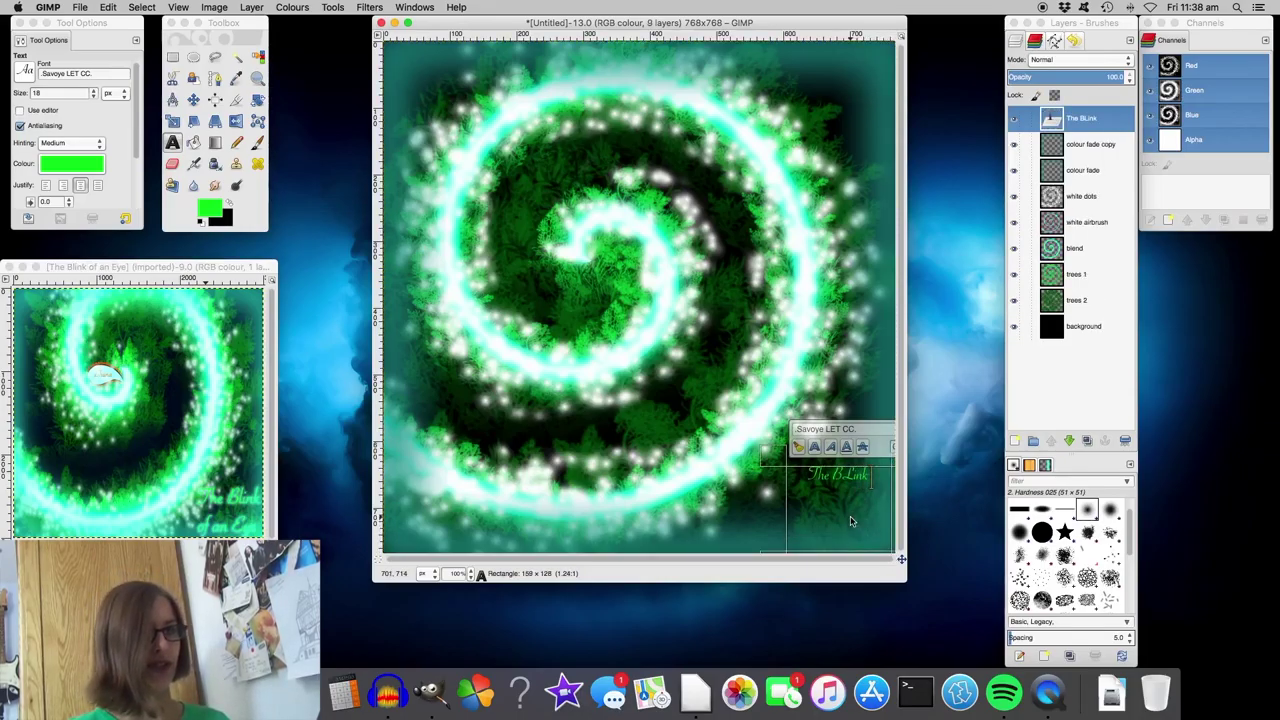
pyautogui.write(' of an')
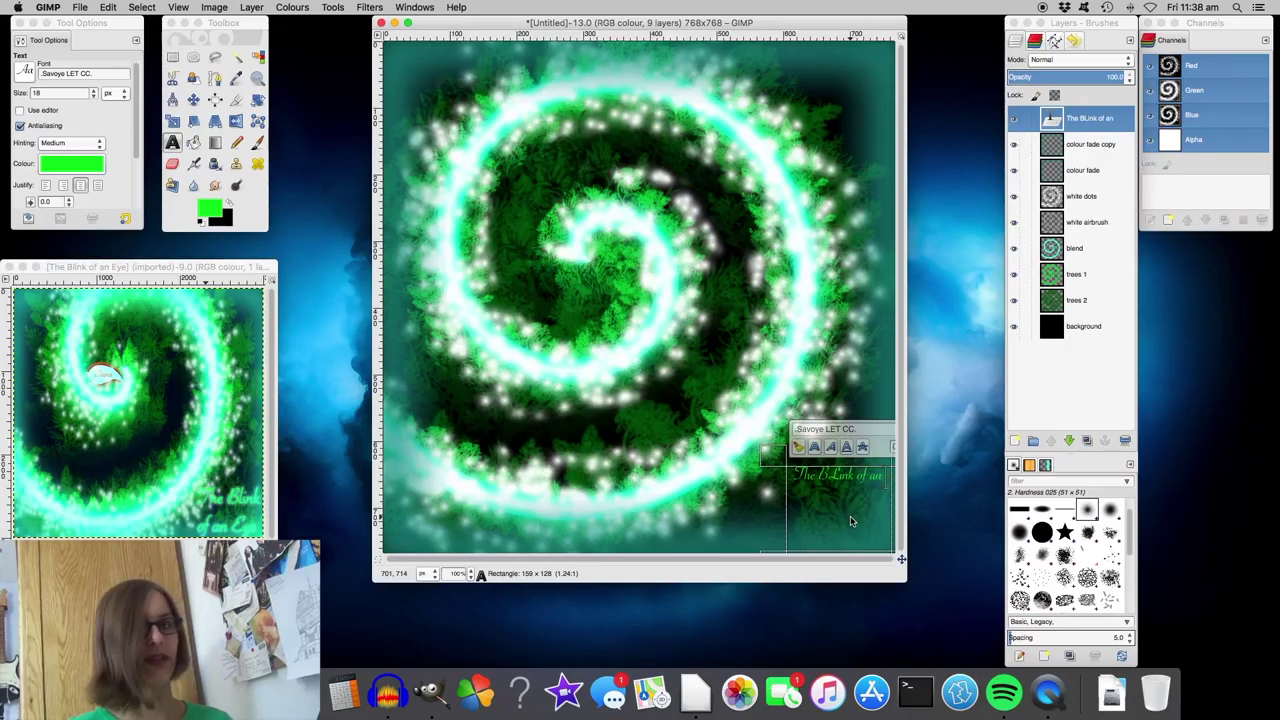
pyautogui.write(' Eye')
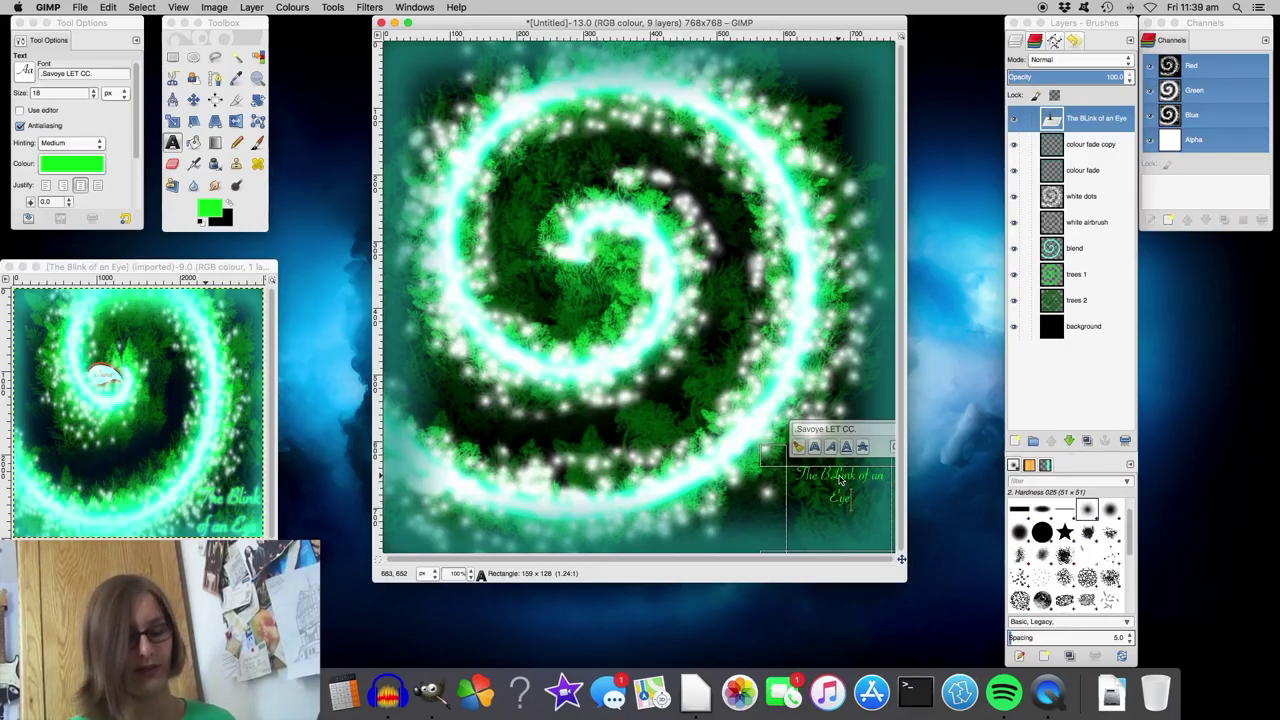
pyautogui.click(826, 478)
pyautogui.press('BackSpace')
pyautogui.write('l')
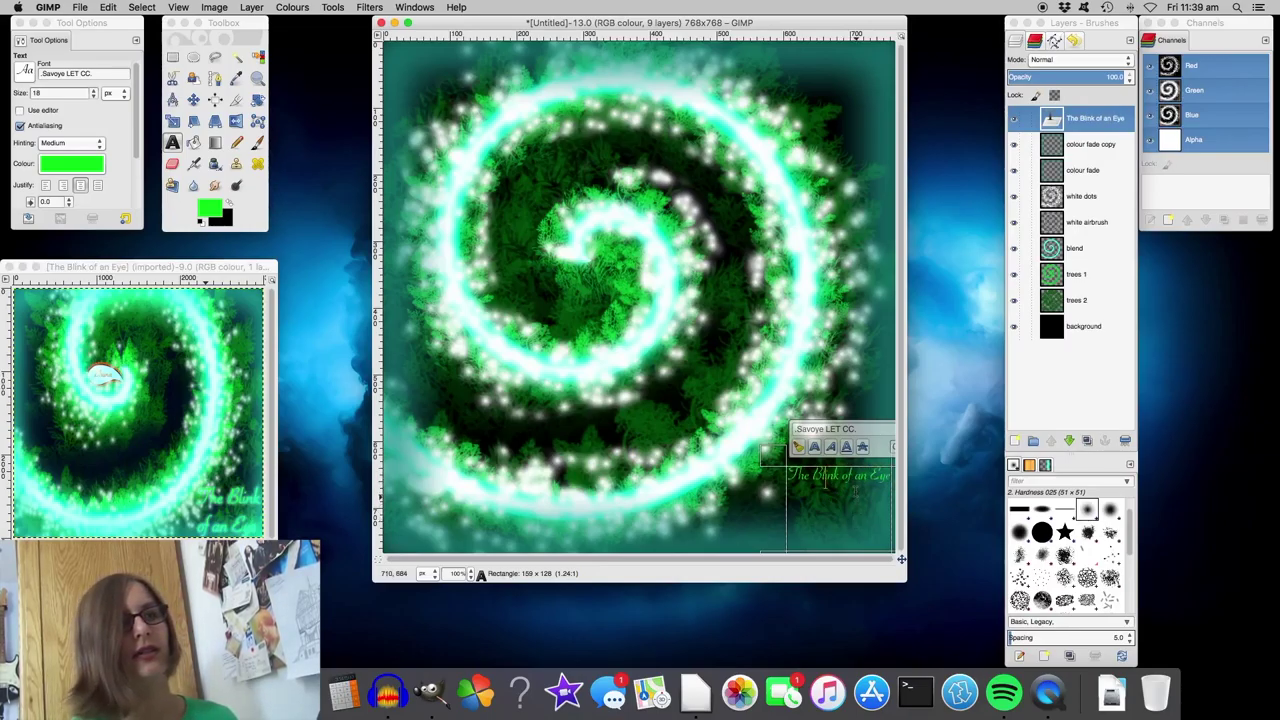
pyautogui.tripleClick(854, 481)
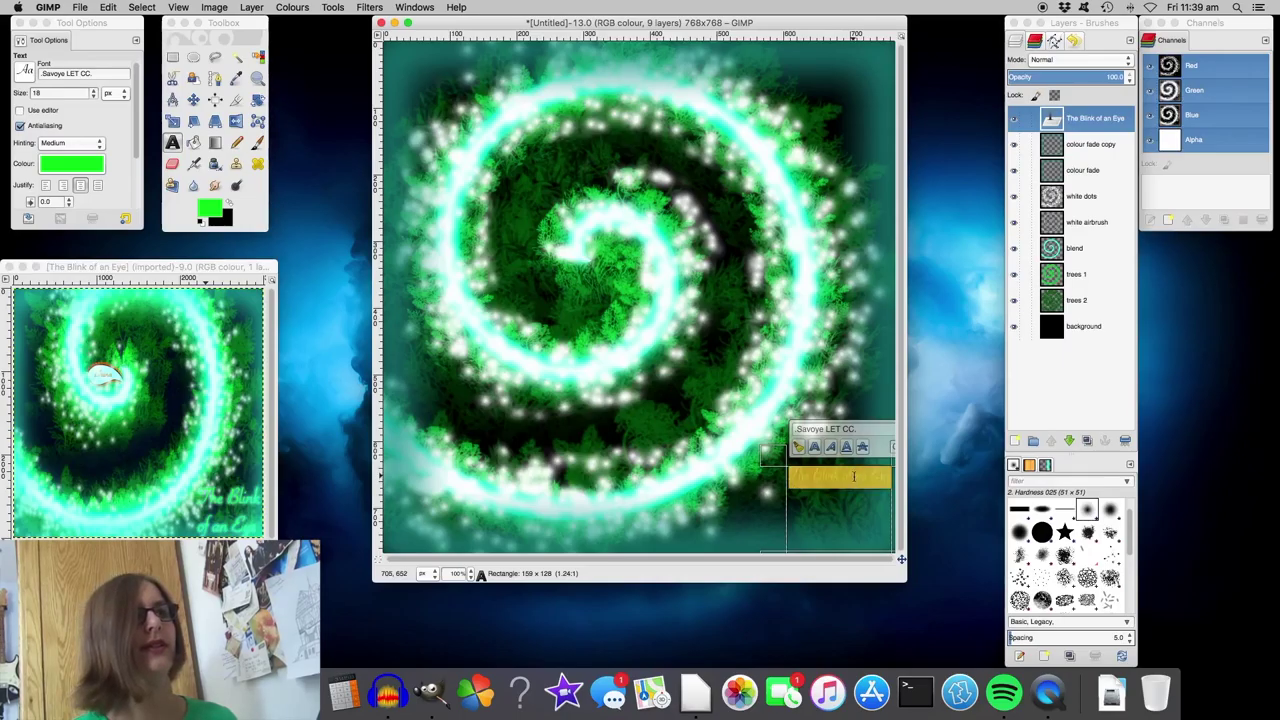
# - Try title sizes 40 and 30, preview the result, and reopen the text
pyautogui.click(62, 93)
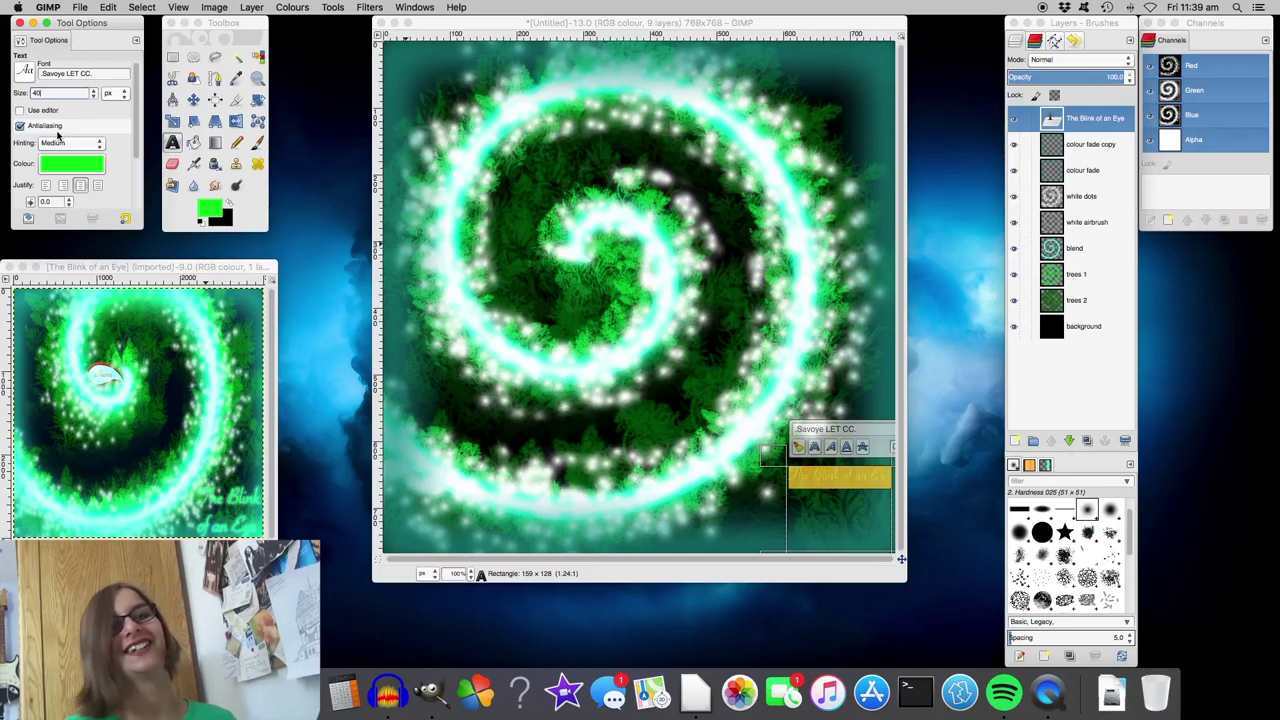
pyautogui.press('Return')
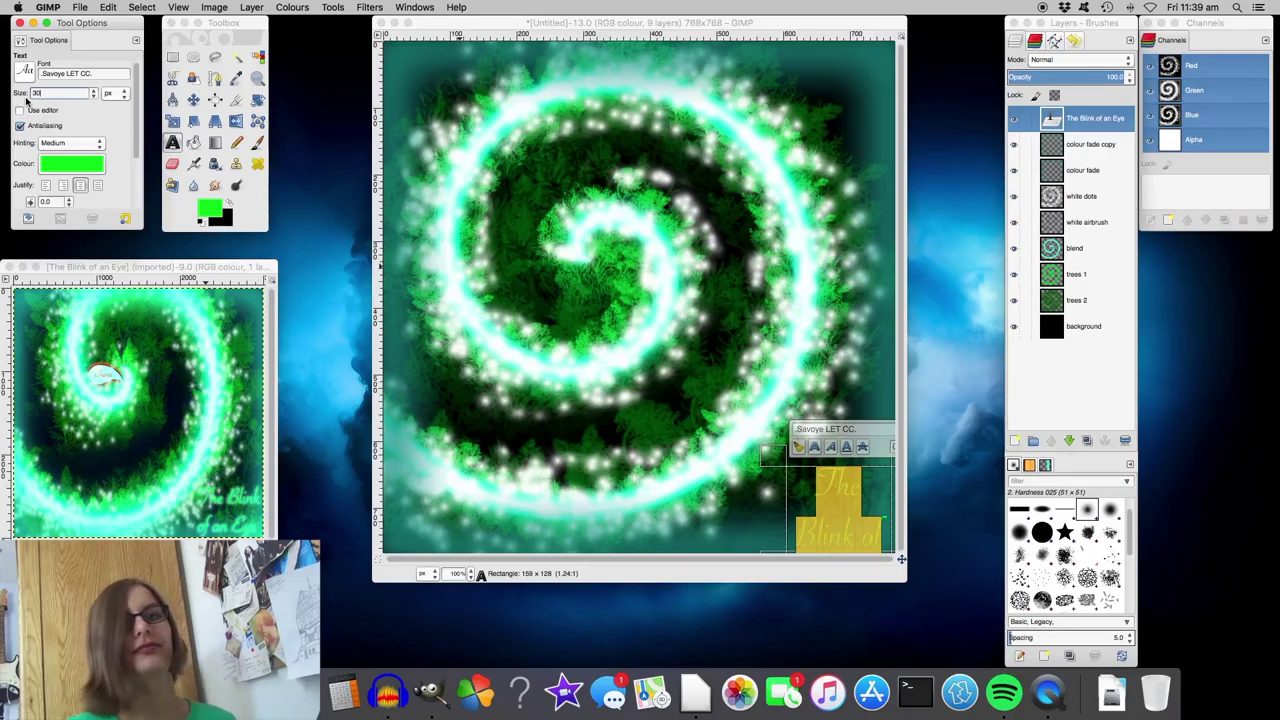
pyautogui.press('Return')
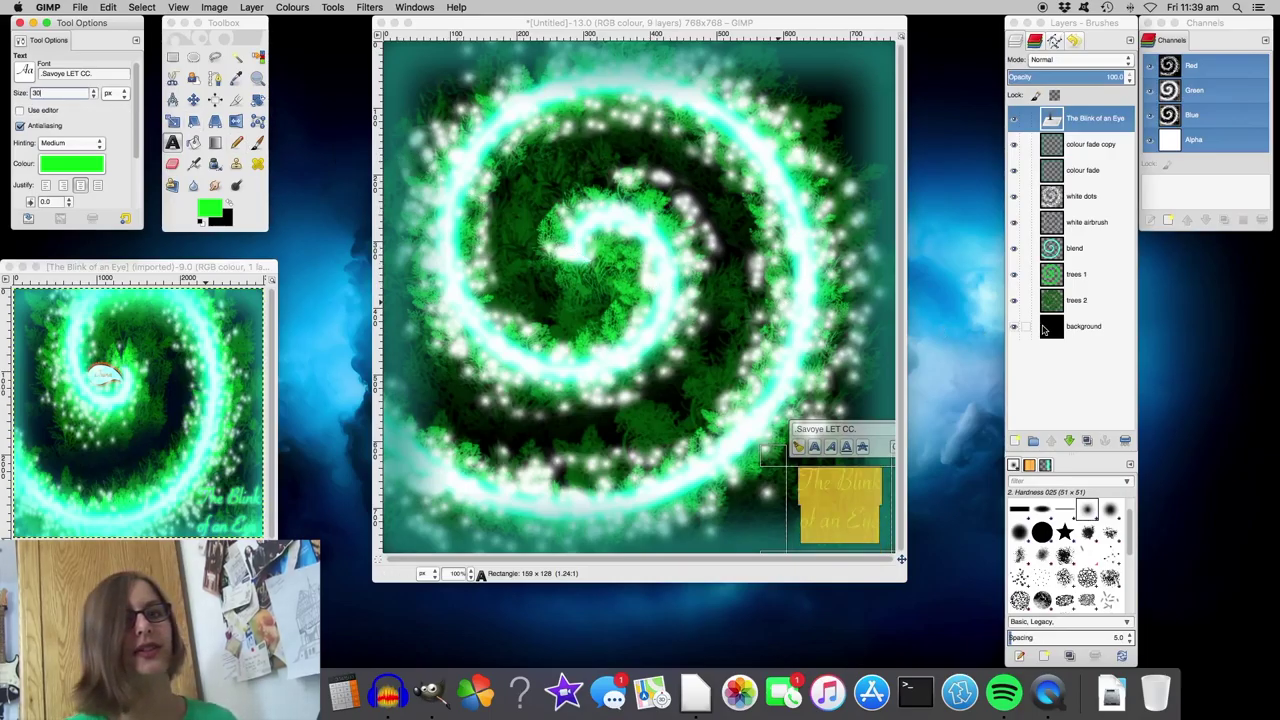
pyautogui.click(1100, 335)
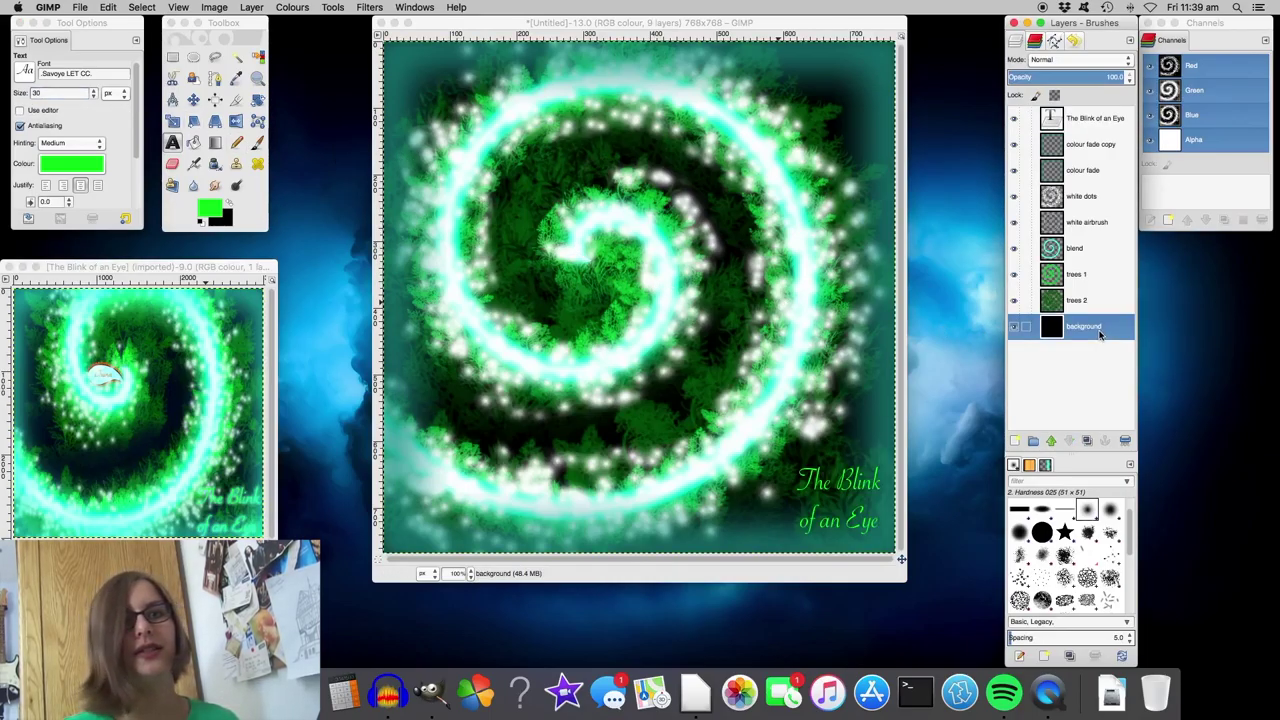
pyautogui.click(840, 495)
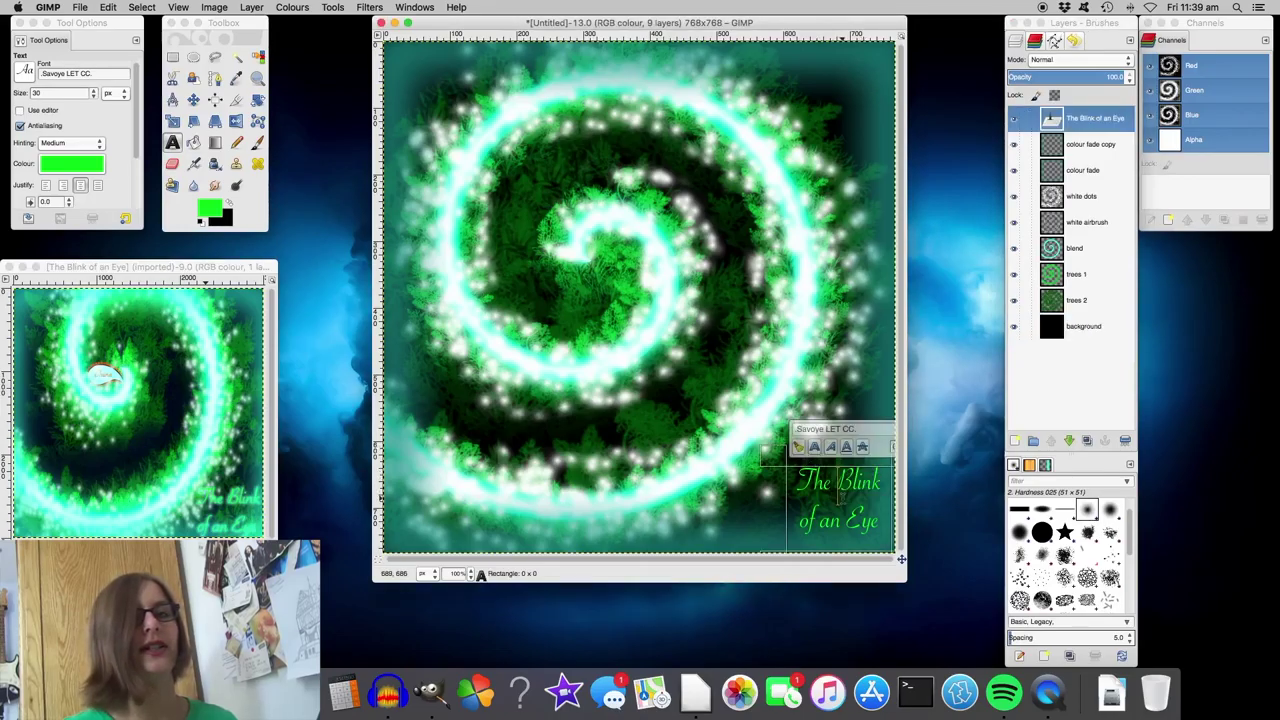
# - Select all the title text, set it to size 35, and leave text editing
pyautogui.press('super+a')
pyautogui.click(44, 97)
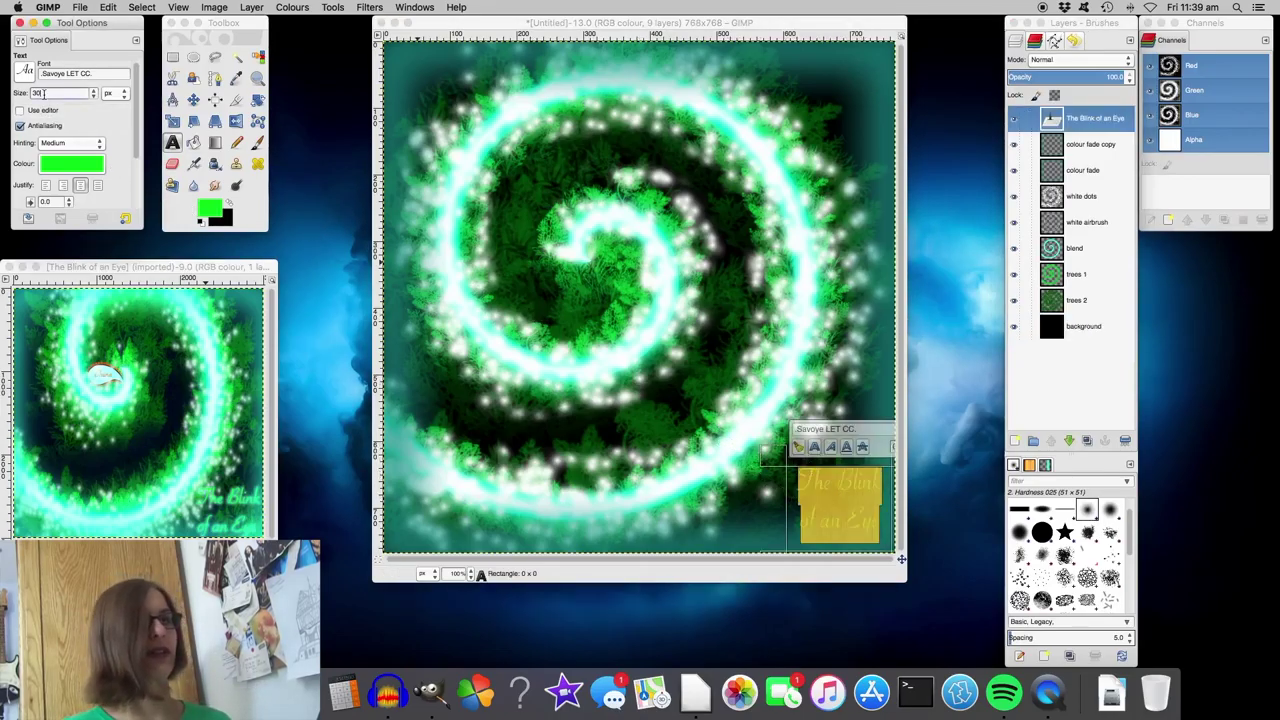
pyautogui.press('BackSpace')
pyautogui.write('5')
pyautogui.press('Return')
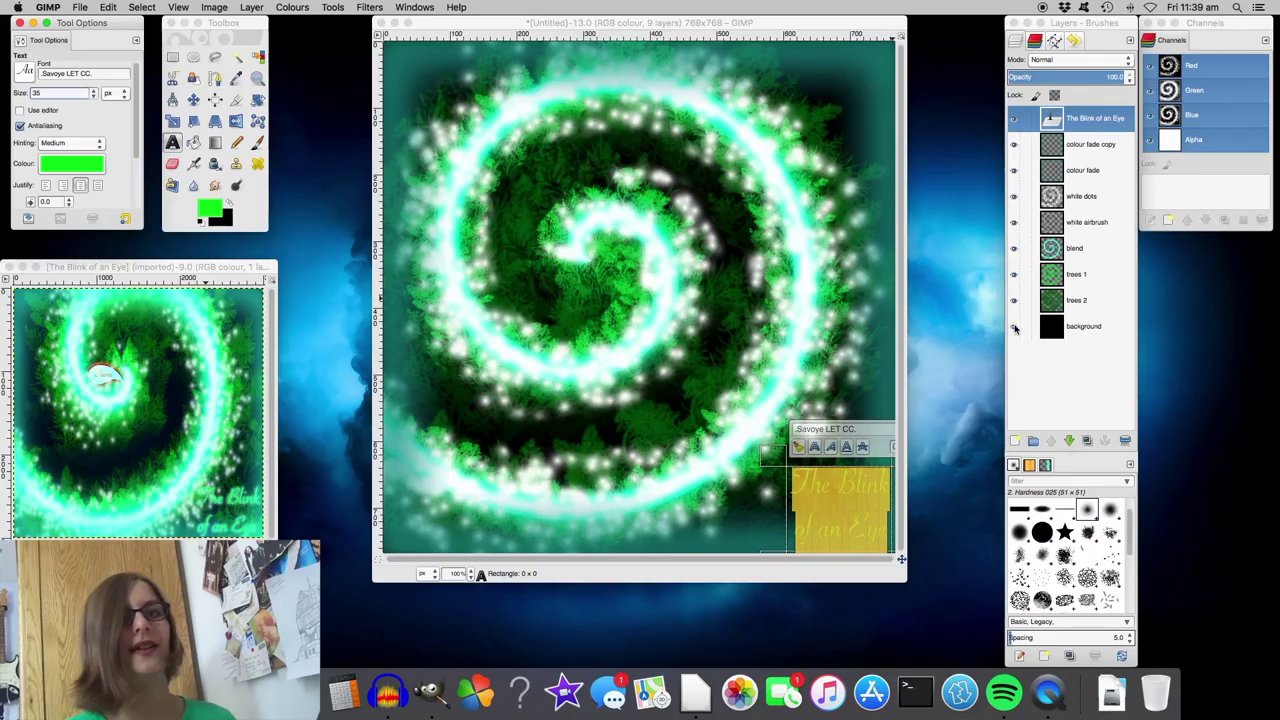
pyautogui.click(1083, 326)
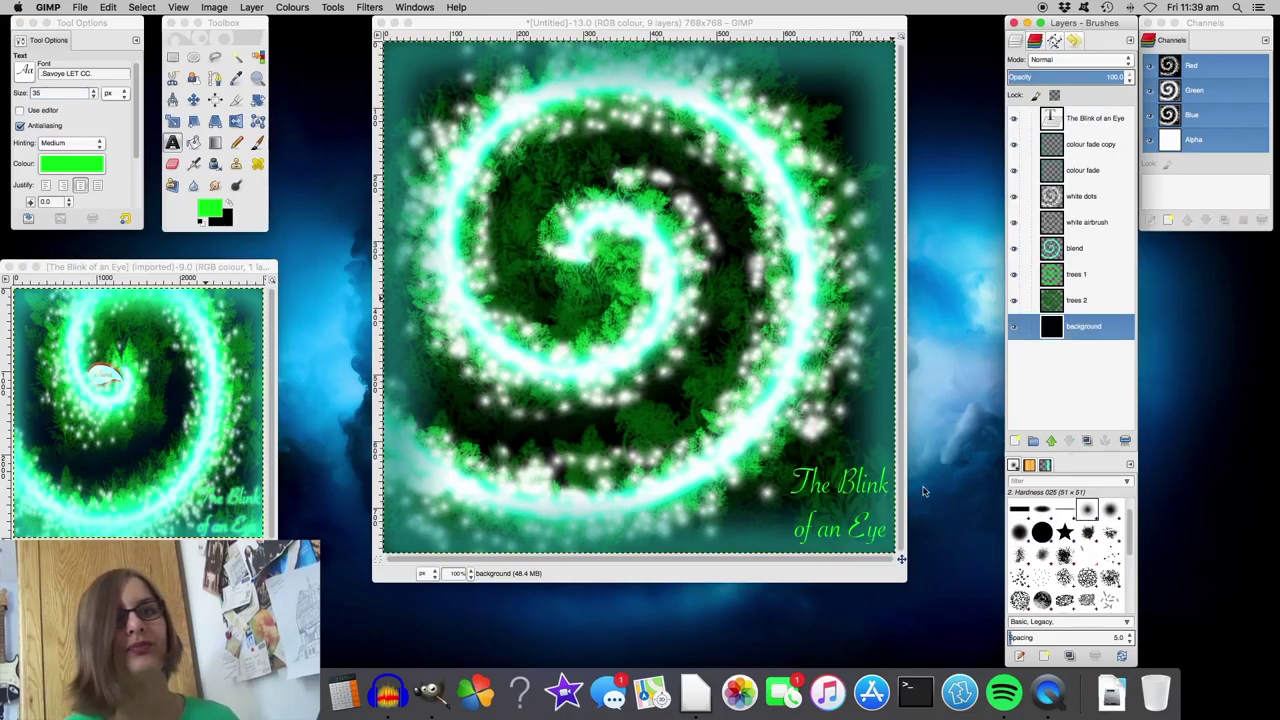
pyautogui.click(846, 500)
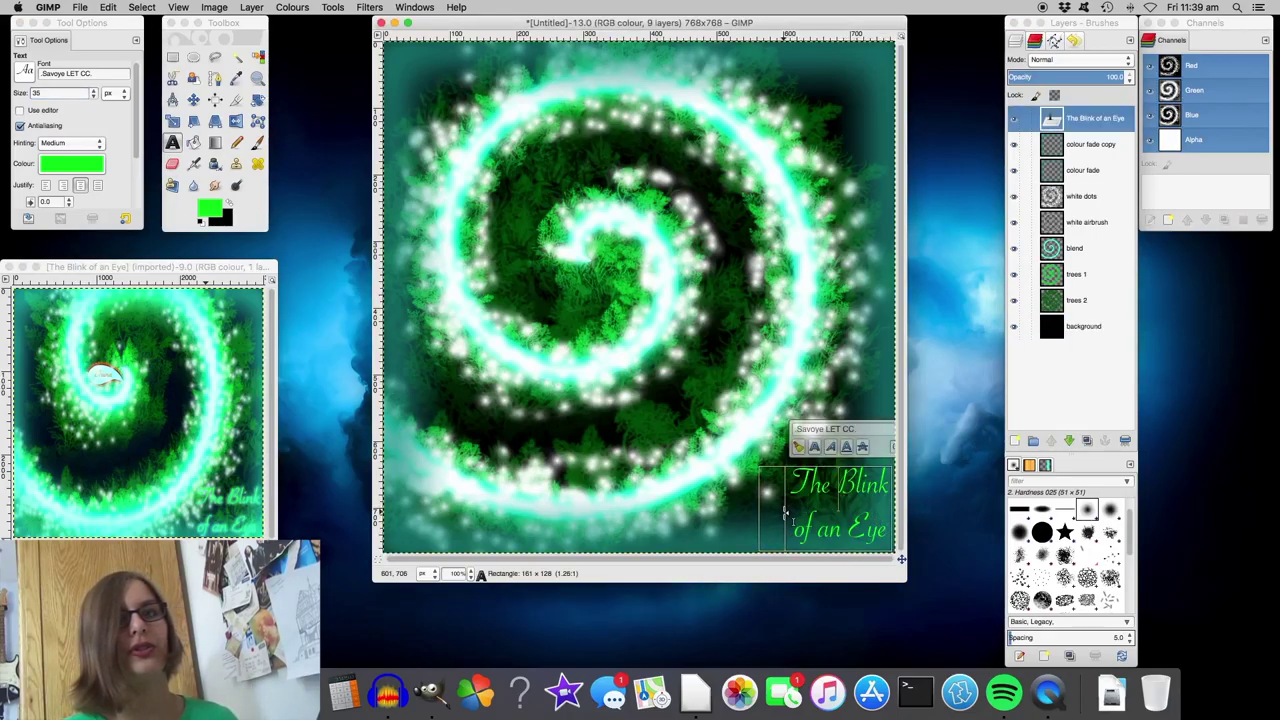
pyautogui.click(1112, 334)
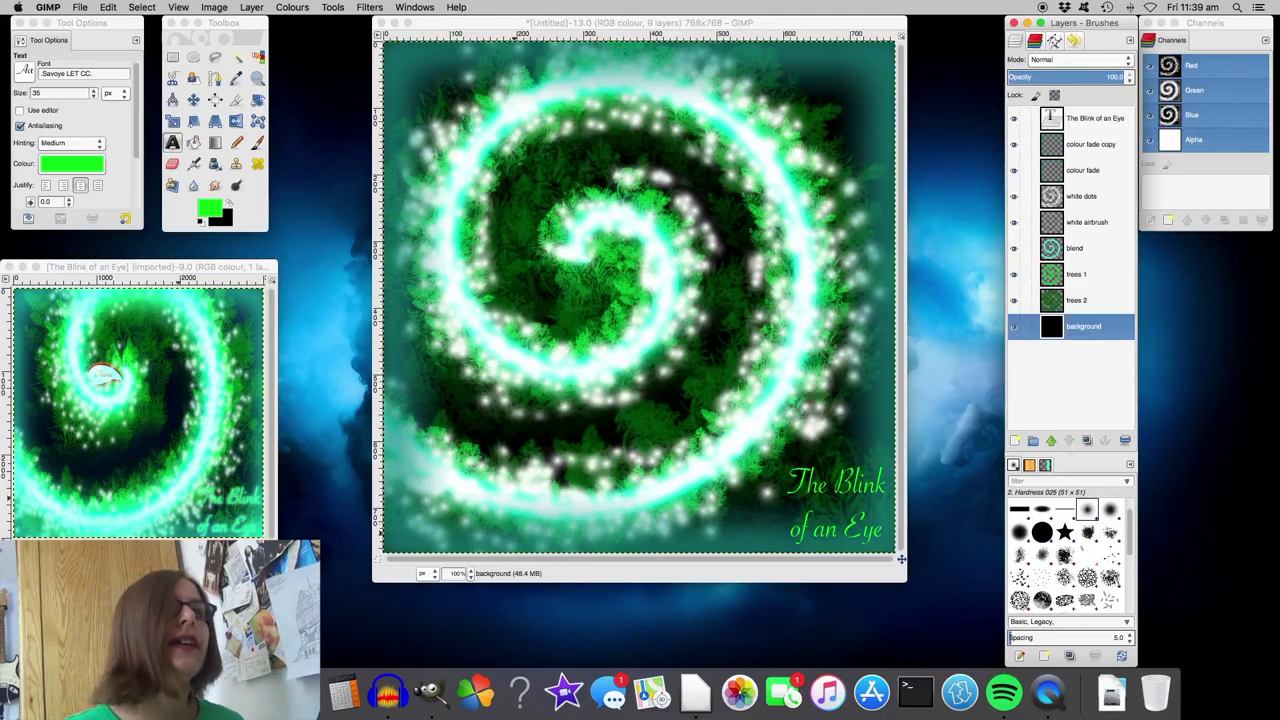
# - Sample the teal glow colour from the reference image
pyautogui.click(236, 78)
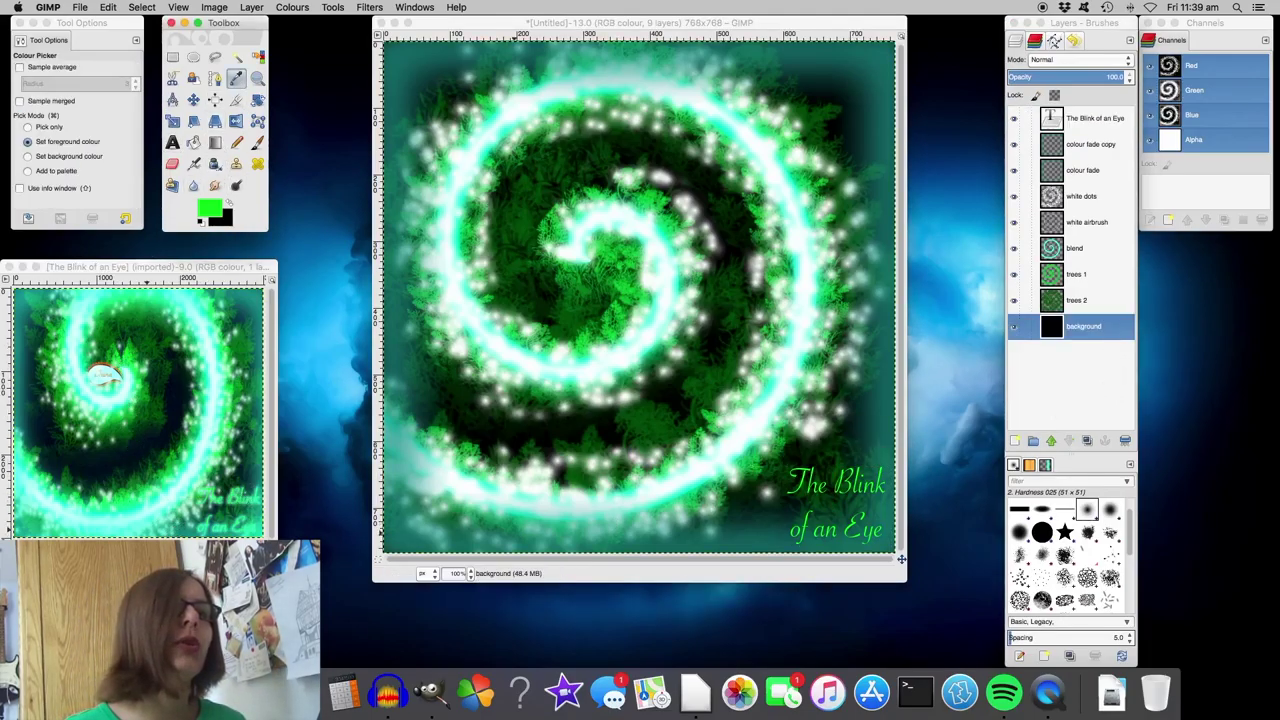
pyautogui.click(233, 498)
pyautogui.click(233, 497)
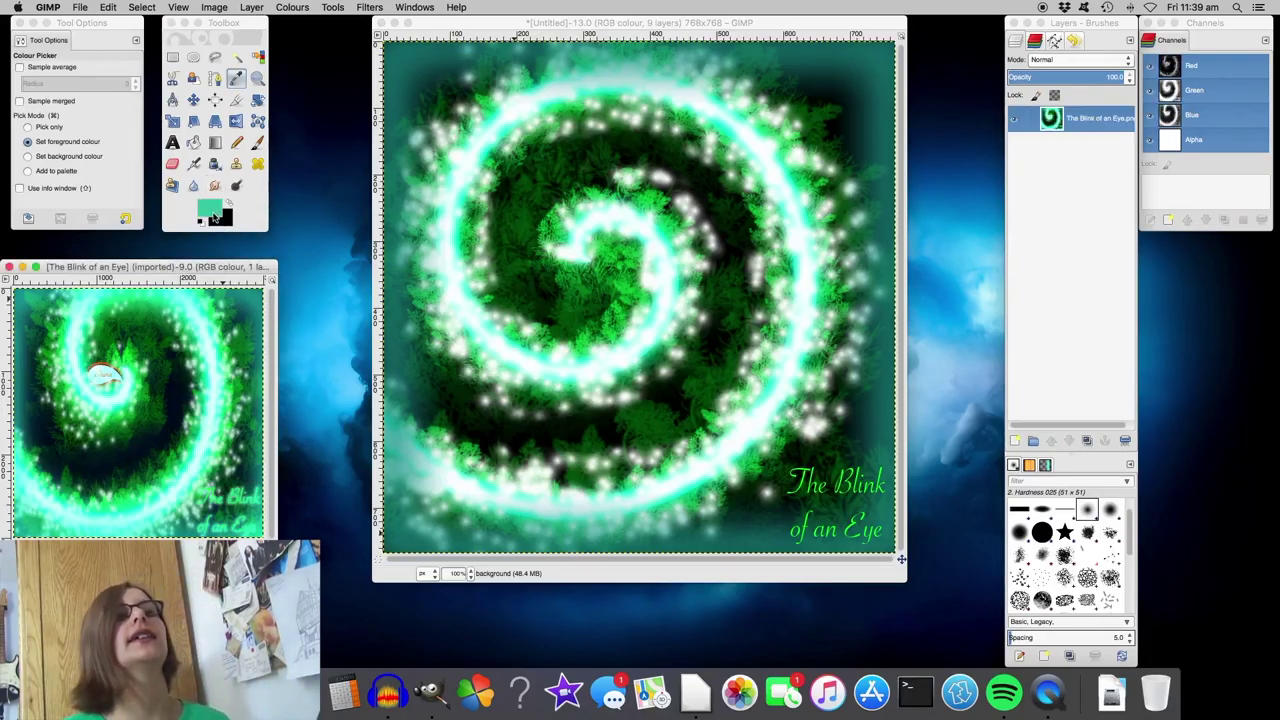
pyautogui.click(868, 28)
# - Add an 'airbrush text' layer directly above the title layer and select the Airbrush
pyautogui.click(1016, 441)
pyautogui.write('airbrush text')
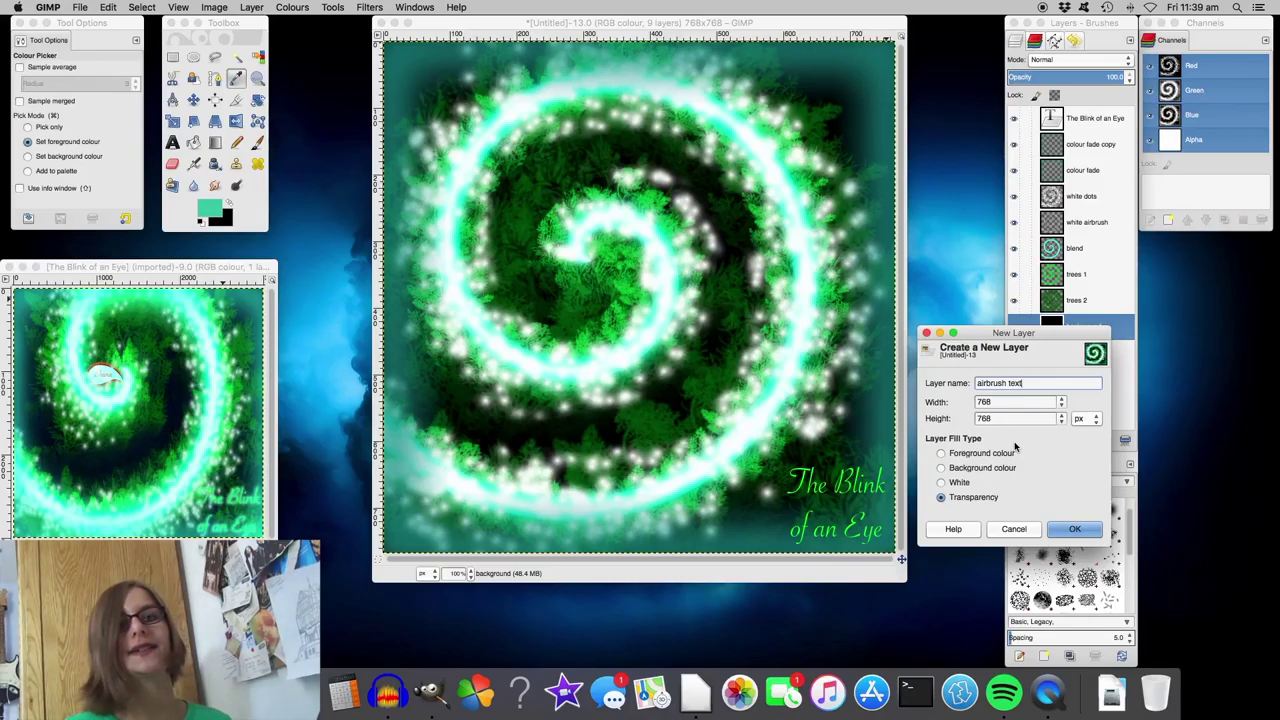
pyautogui.press('Return')
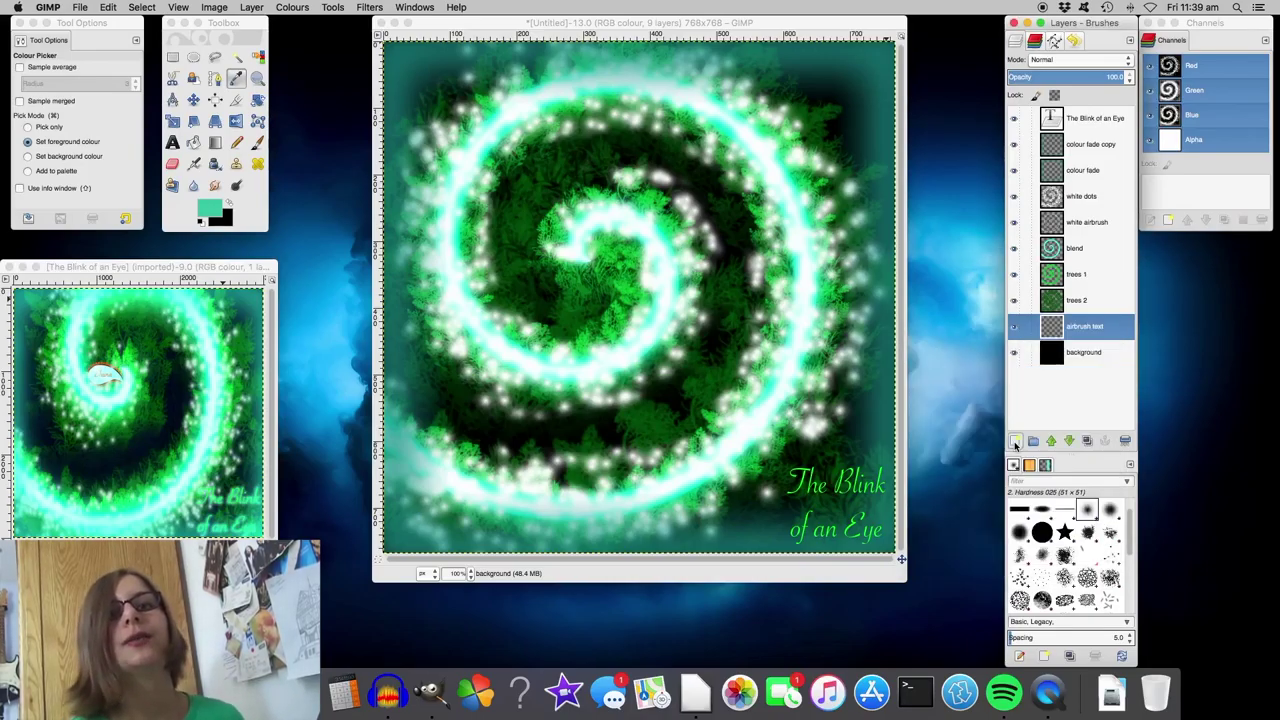
pyautogui.click(1108, 123)
pyautogui.click(1069, 440)
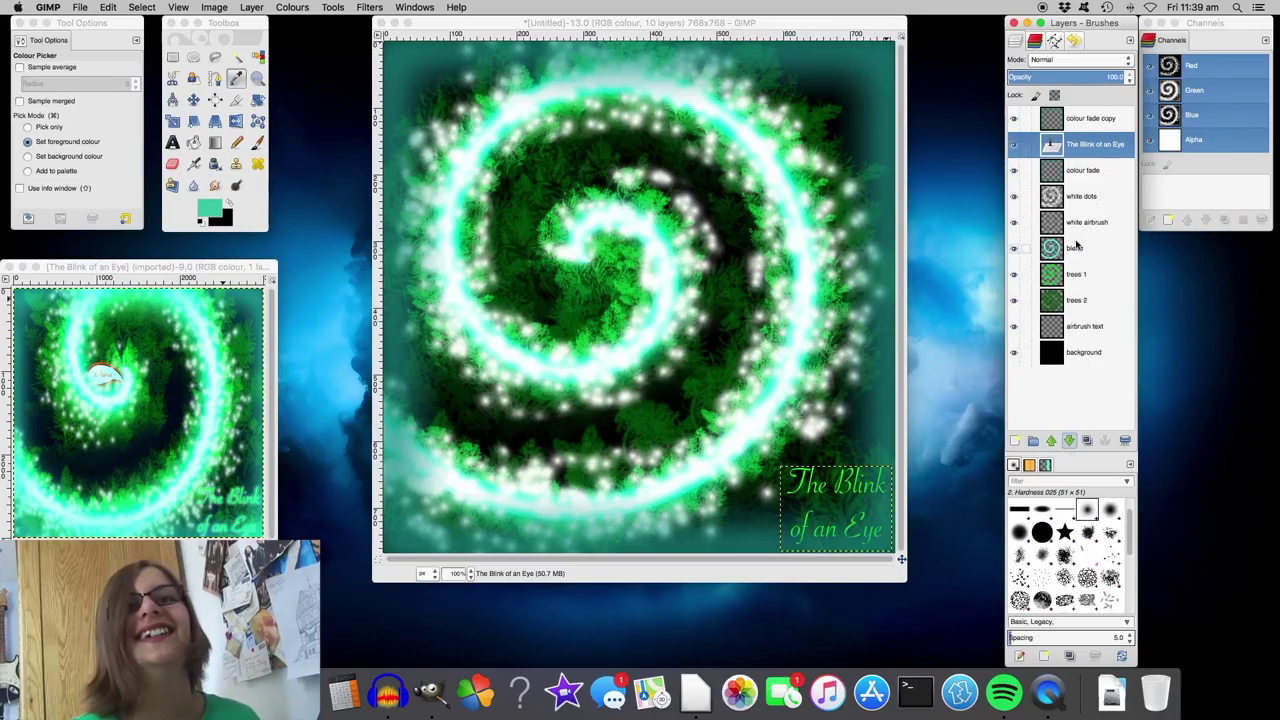
pyautogui.click(1080, 330)
pyautogui.click(1051, 440)
pyautogui.click(1051, 440)
pyautogui.click(1051, 440)
pyautogui.click(1051, 440)
pyautogui.click(1051, 440)
pyautogui.click(1051, 440)
pyautogui.click(1051, 440)
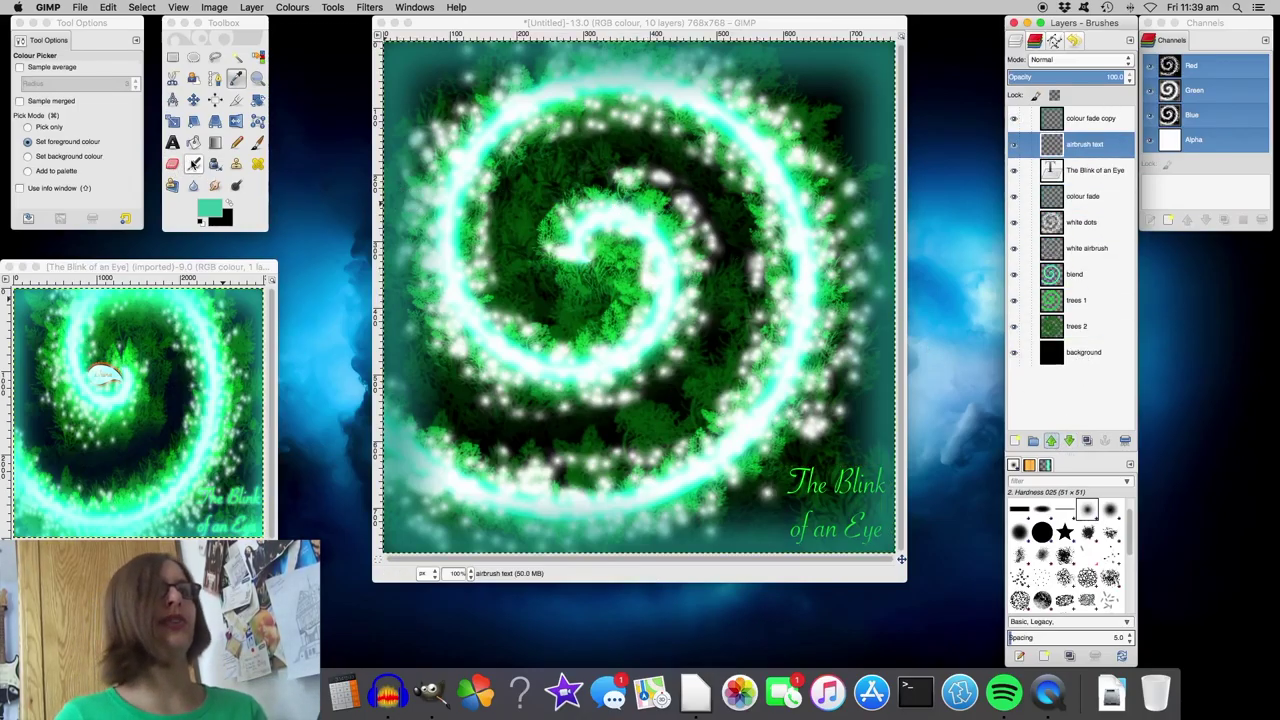
pyautogui.click(193, 163)
pyautogui.scroll(-3, 105, 134)
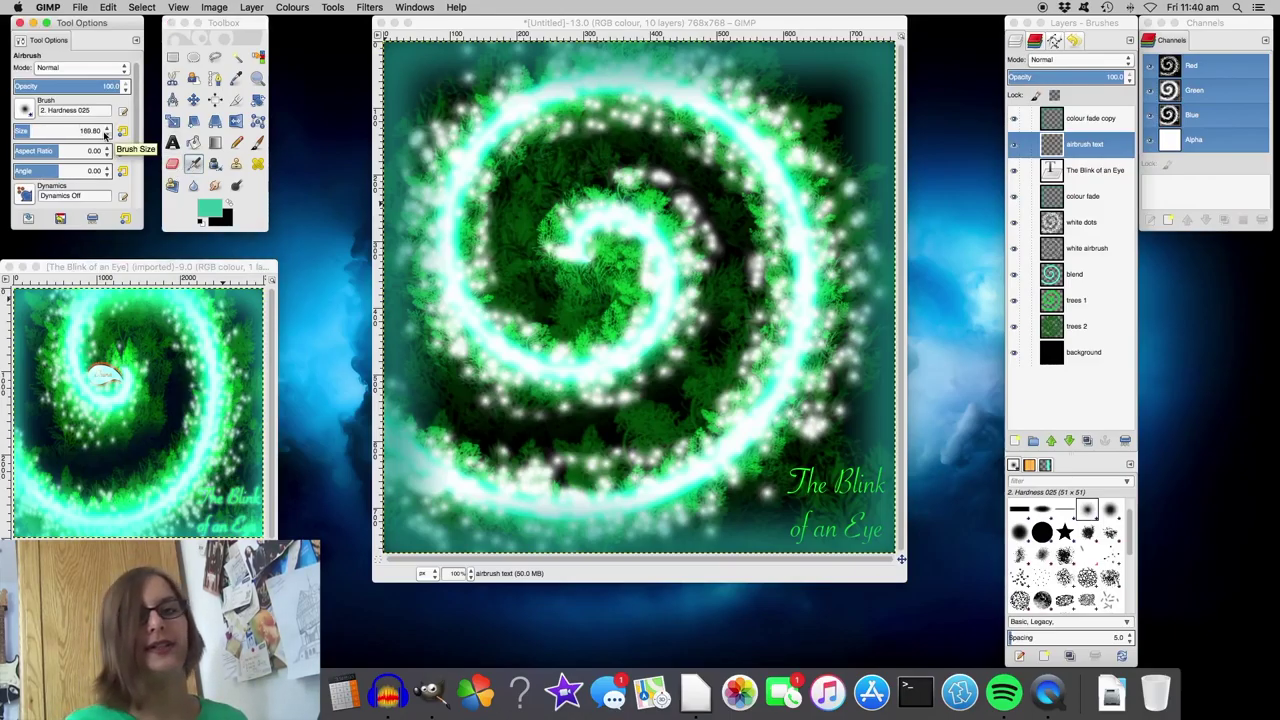
# - Set the Airbrush size to 30
pyautogui.scroll(-2, 105, 134)
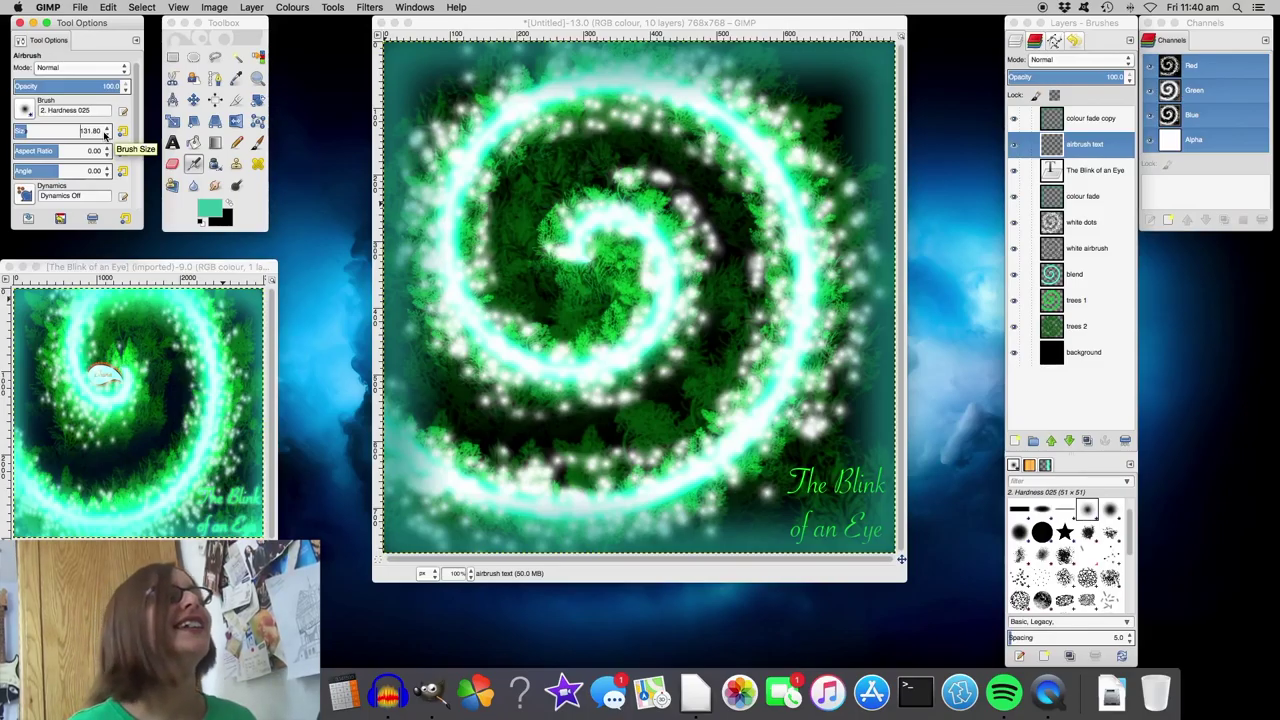
pyautogui.moveTo(31, 131); pyautogui.dragTo(19, 131)
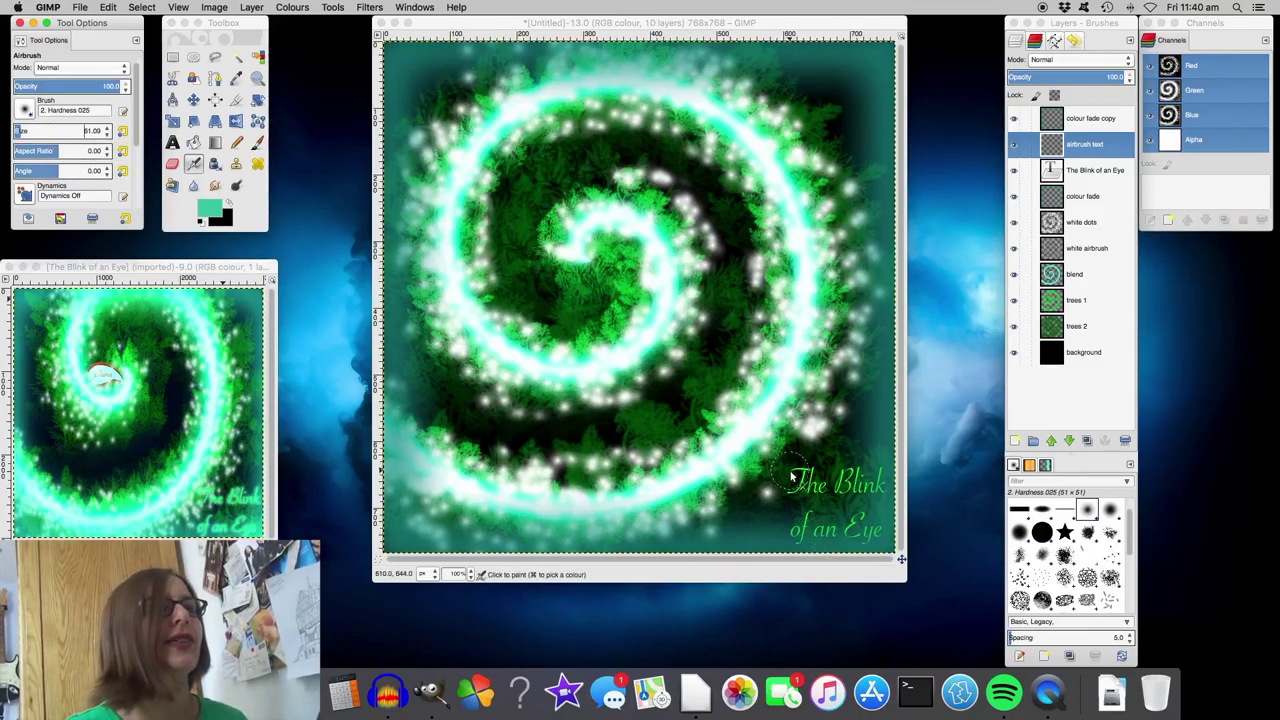
pyautogui.click(107, 135)
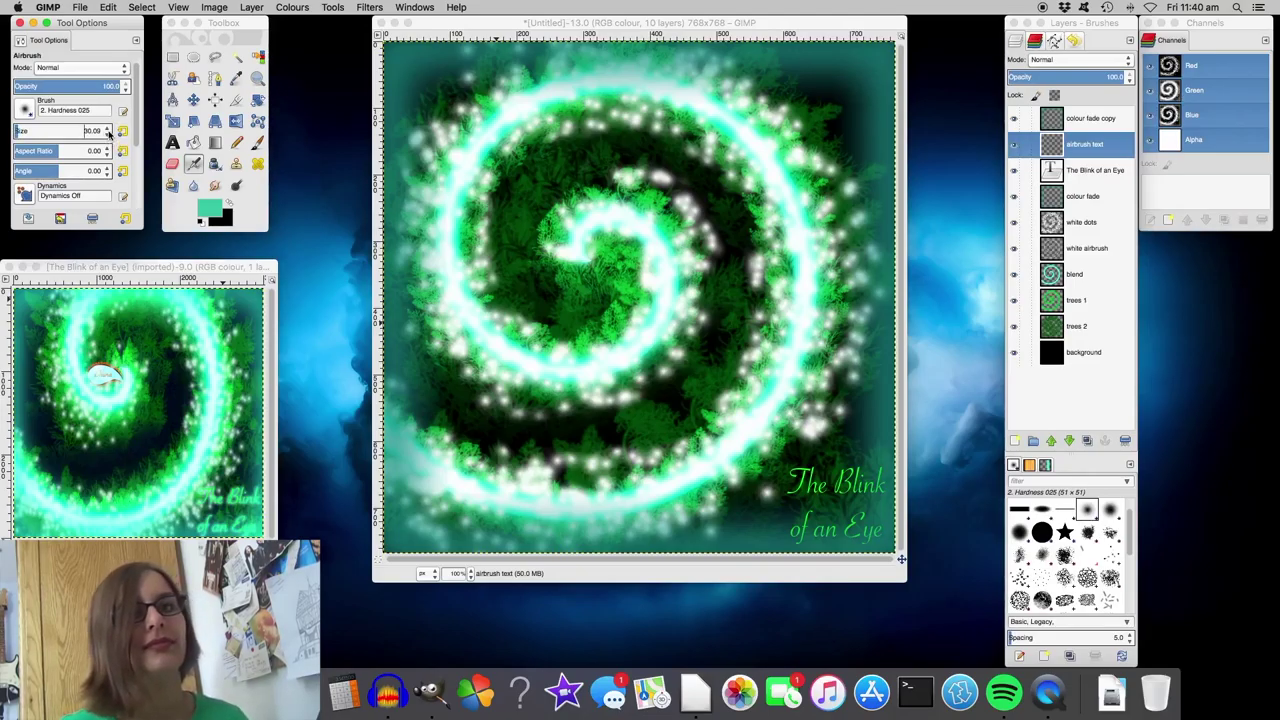
pyautogui.write('30')
pyautogui.press('Return')
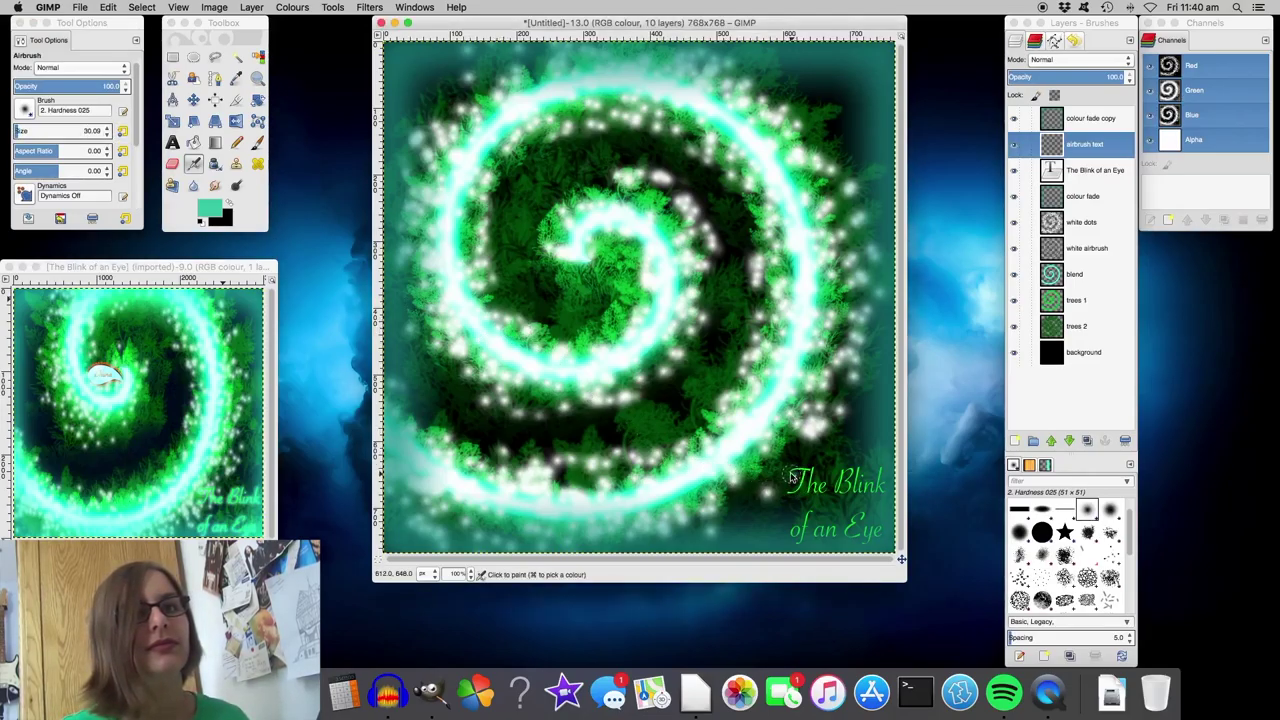
# - Airbrush a teal glow over 'The', 'Blink' and 'of an Eye'
pyautogui.moveTo(790, 477)
pyautogui.mouseDown()
pyautogui.moveTo(816, 472)
pyautogui.moveTo(786, 494)
pyautogui.moveTo(818, 472)
pyautogui.moveTo(810, 491)
pyautogui.moveTo(836, 504)
pyautogui.moveTo(824, 492)
pyautogui.mouseUp()
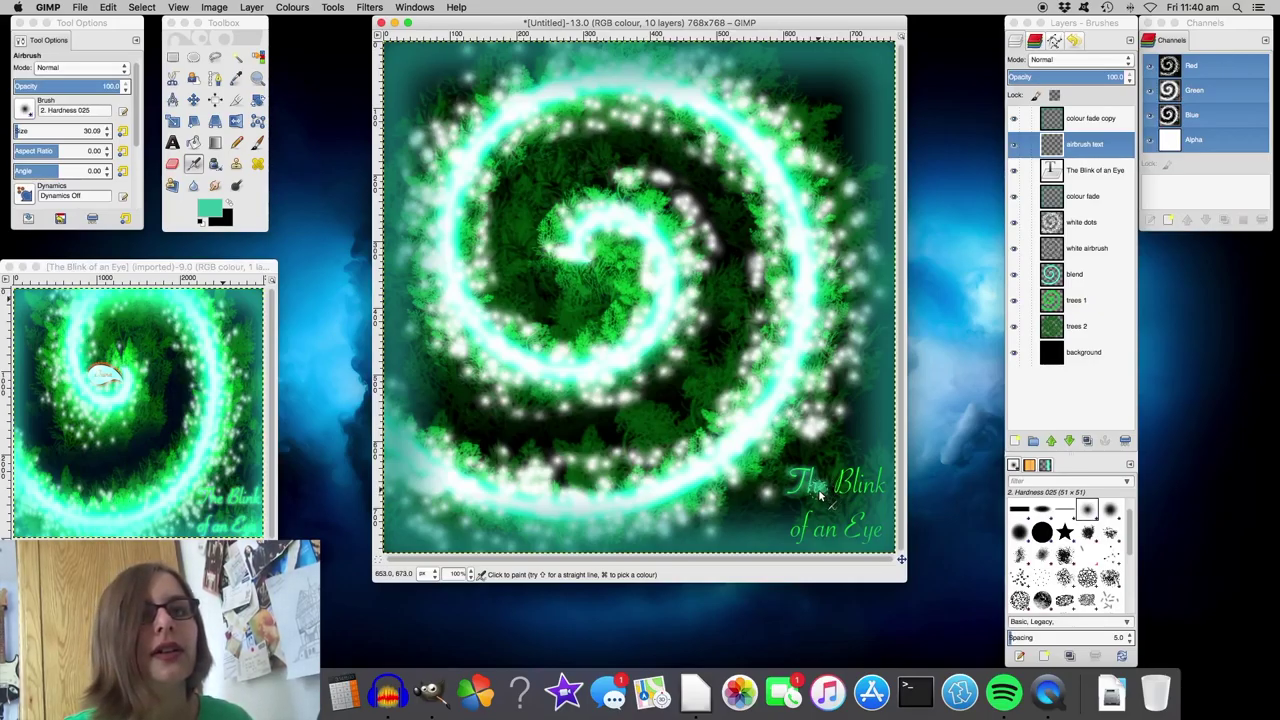
pyautogui.moveTo(820, 494)
pyautogui.mouseDown()
pyautogui.moveTo(846, 470)
pyautogui.moveTo(835, 496)
pyautogui.moveTo(859, 474)
pyautogui.moveTo(856, 497)
pyautogui.mouseUp()
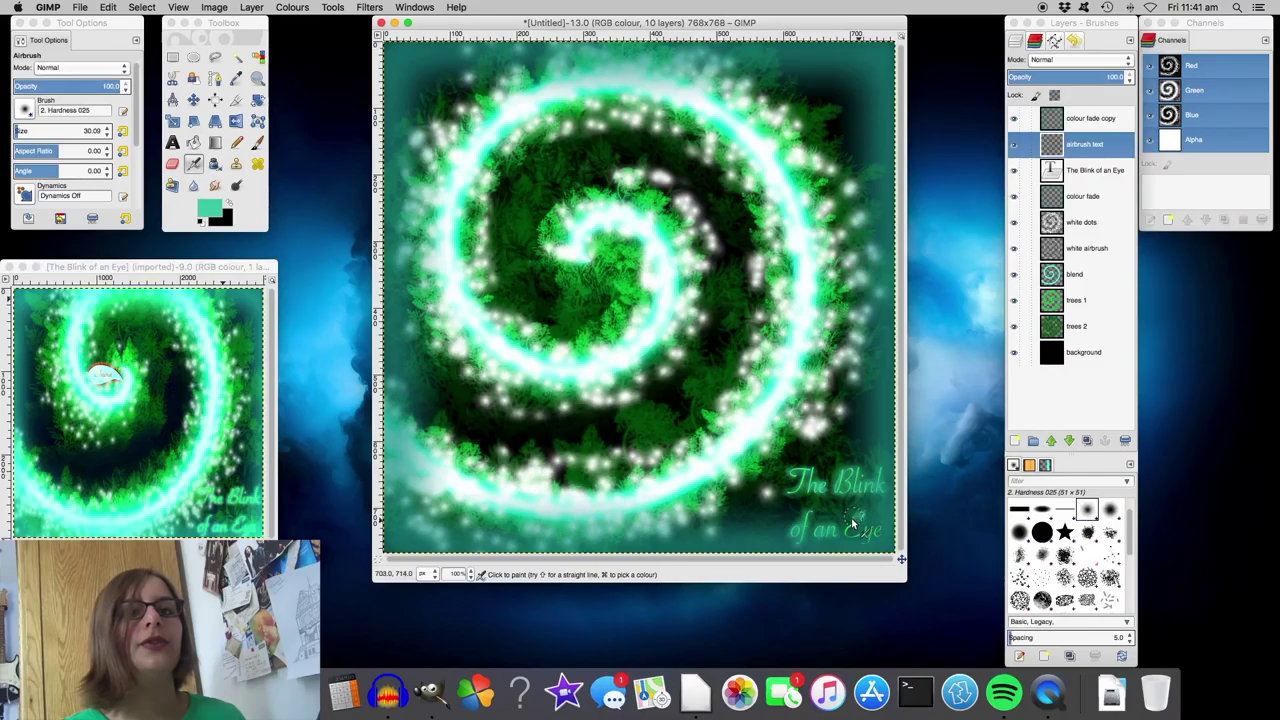
pyautogui.moveTo(848, 538)
pyautogui.mouseDown()
pyautogui.moveTo(867, 530)
pyautogui.moveTo(865, 547)
pyautogui.moveTo(880, 533)
pyautogui.mouseUp()
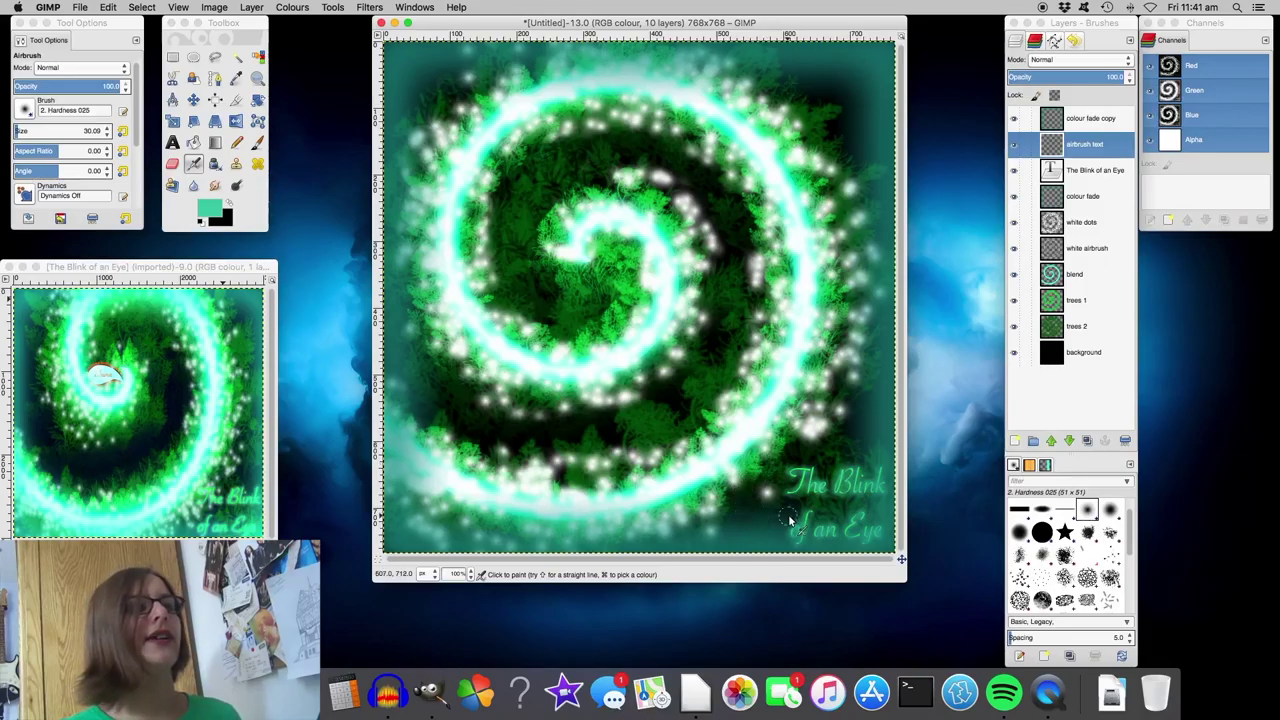
# - Duplicate the airbrush text layer at 66.5 opacity and delete the extra duplicates
pyautogui.click(1087, 440)
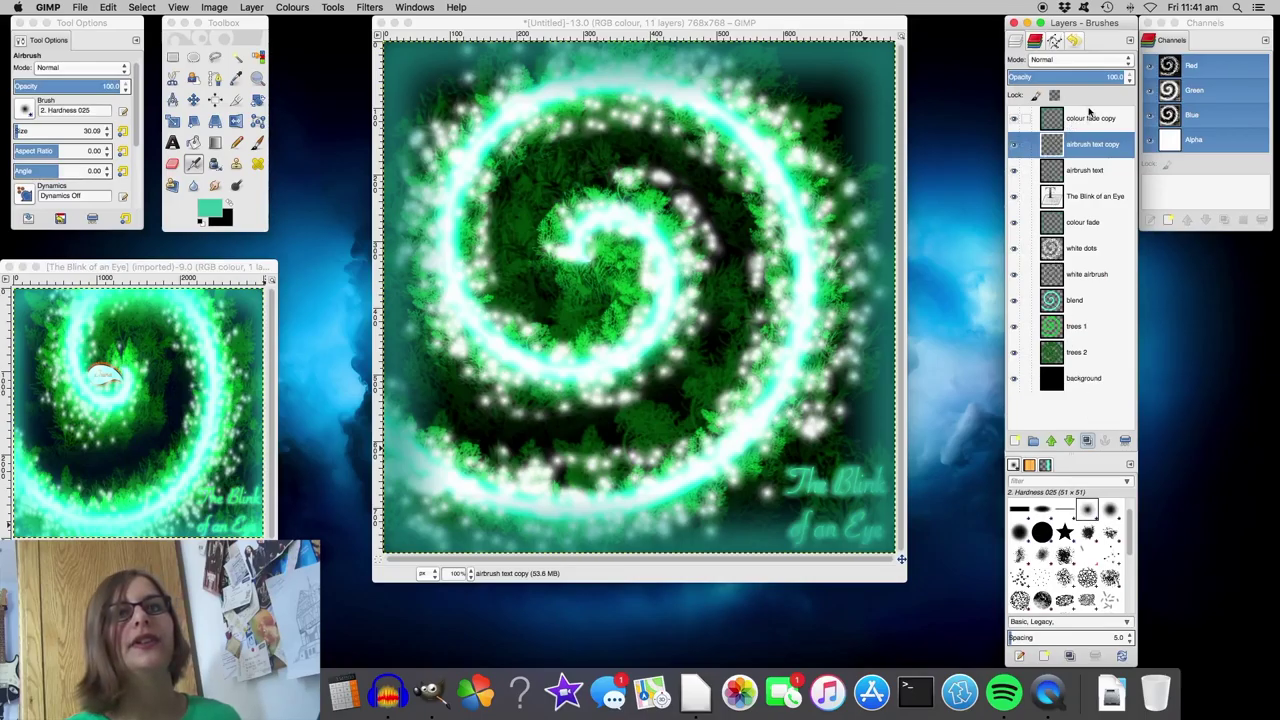
pyautogui.click(1090, 78)
pyautogui.moveTo(1090, 78)
pyautogui.mouseDown()
pyautogui.moveTo(1050, 85)
pyautogui.moveTo(1052, 73)
pyautogui.moveTo(1100, 72)
pyautogui.moveTo(1094, 94)
pyautogui.mouseUp()
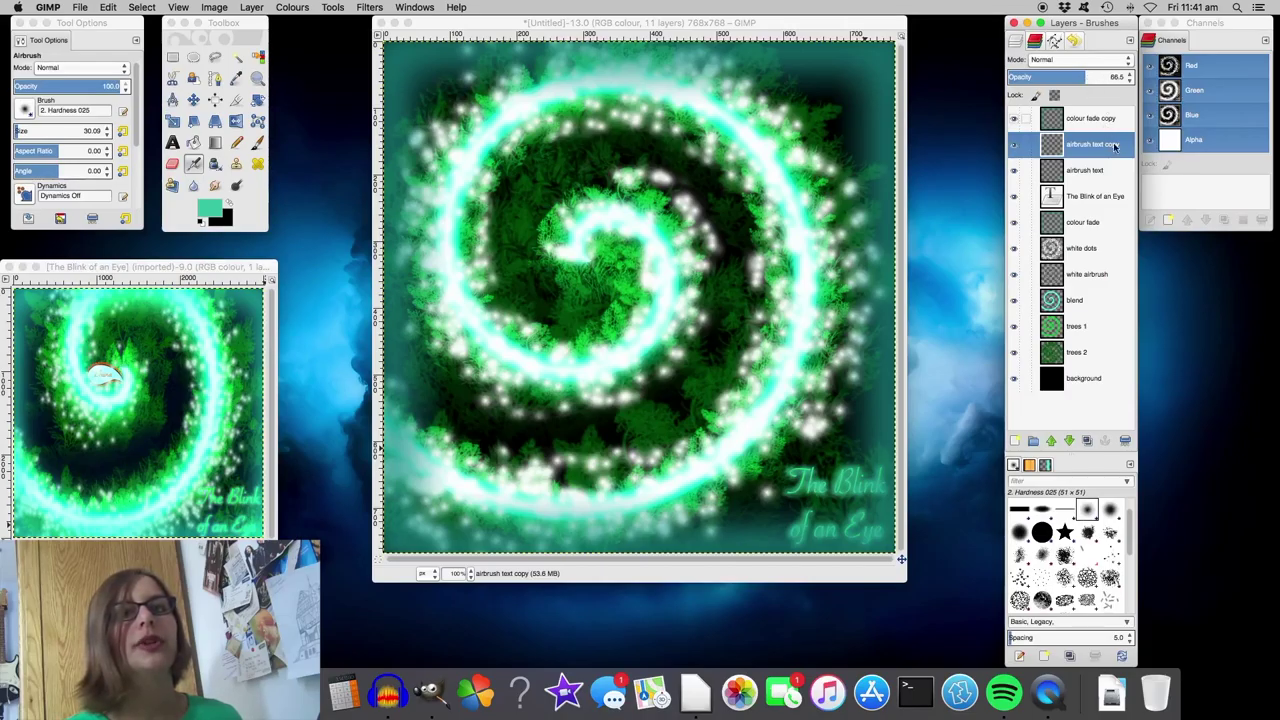
pyautogui.click(1087, 441)
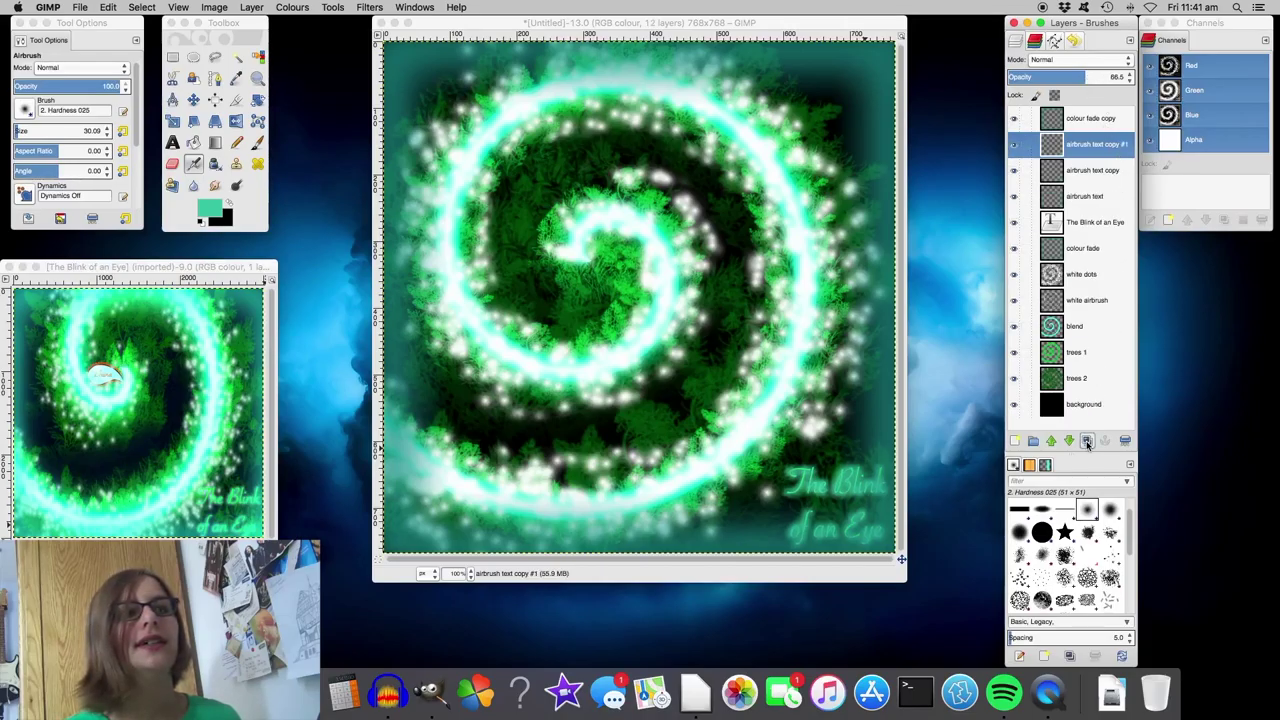
pyautogui.click(1087, 441)
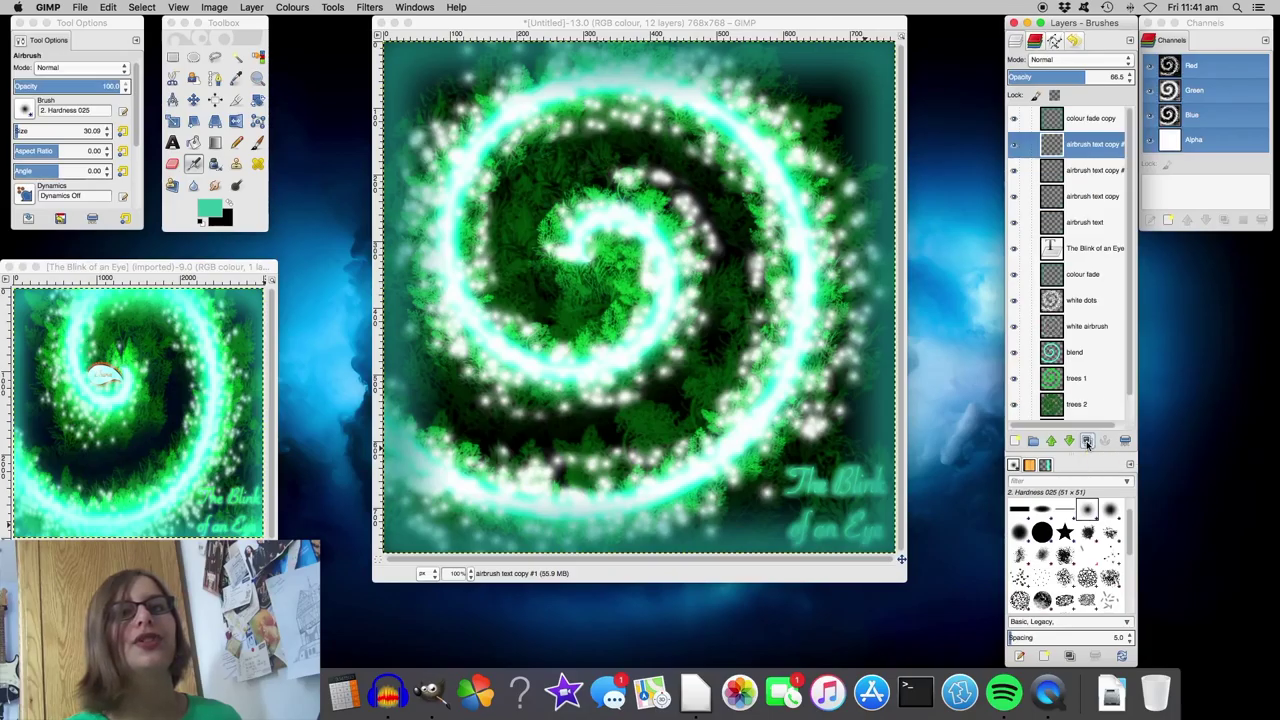
pyautogui.click(1124, 441)
pyautogui.click(1124, 441)
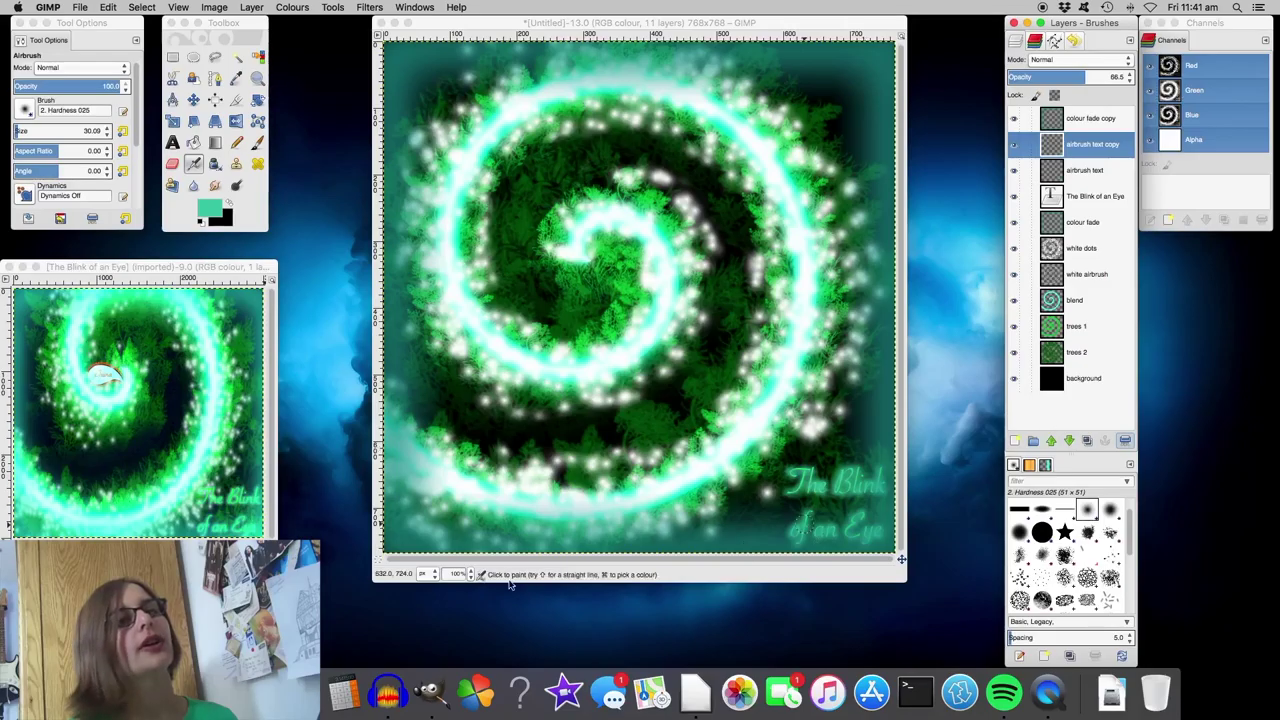